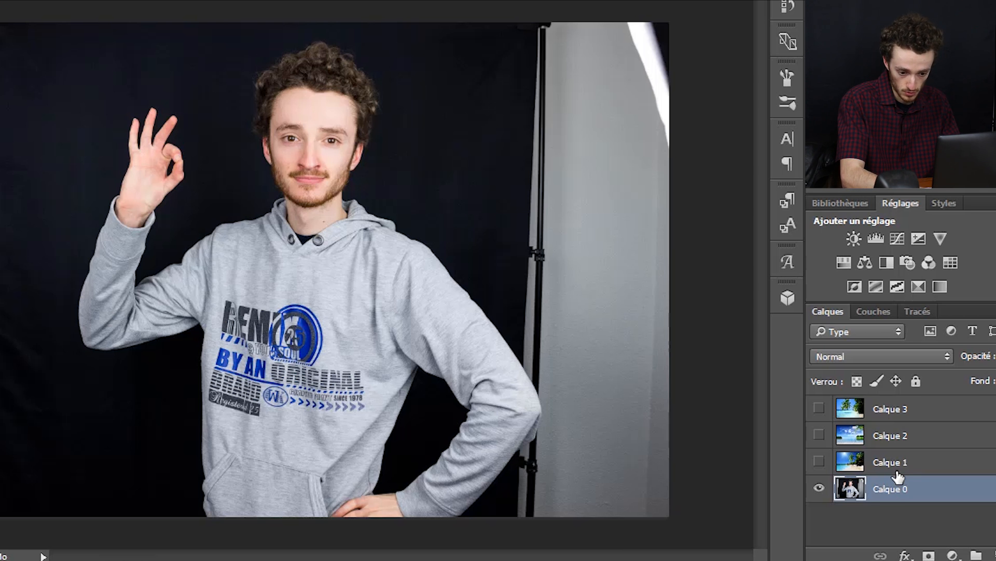
Duplicate the Calque 0 layer and activate the Quick Selection tool (Sélection rapide).
key("ctrl+j")
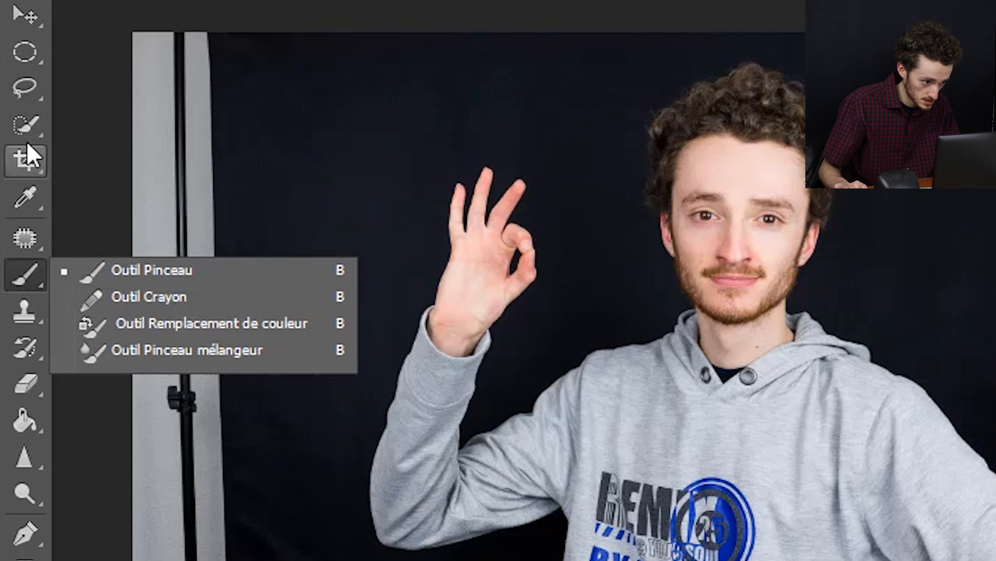
left_click(27, 146)
left_click(26, 125)
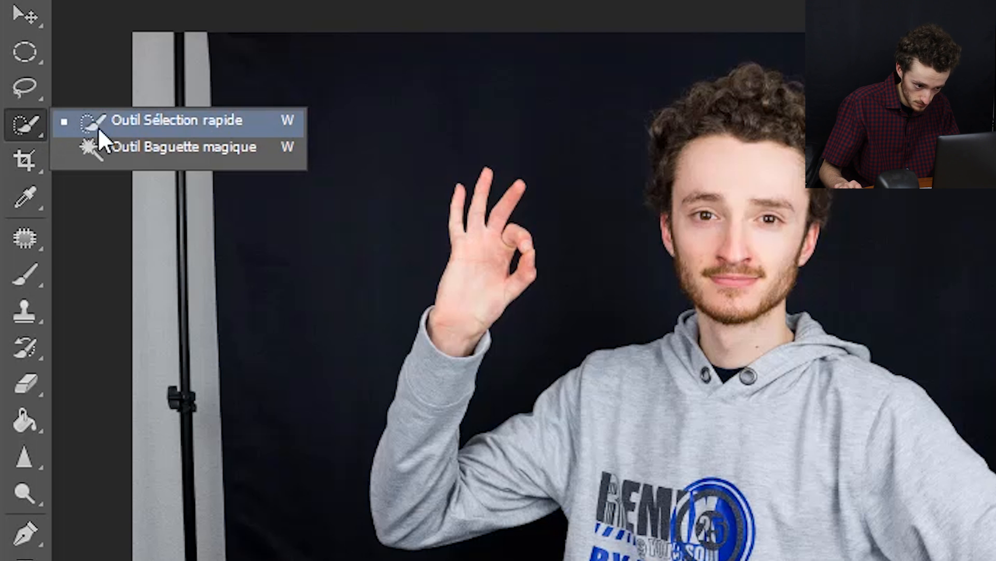
left_click(266, 119)
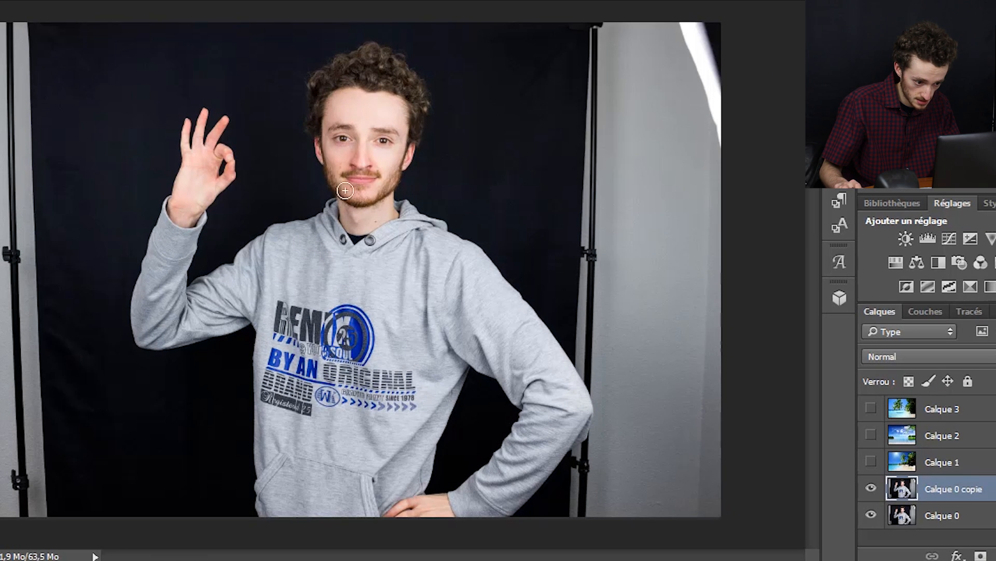
Quick-select the whole man on the duplicated layer, including his raised hand, hoodie, face and curly hair.
mouse_move(378, 105)
left_mouse_down()
mouse_move(348, 268)
mouse_move(356, 374)
mouse_move(340, 440)
mouse_move(187, 204)
mouse_move(210, 161)
left_mouse_up()
mouse_move(359, 78)
left_mouse_down()
mouse_move(320, 123)
mouse_move(326, 152)
mouse_move(329, 83)
mouse_move(392, 74)
left_mouse_up()
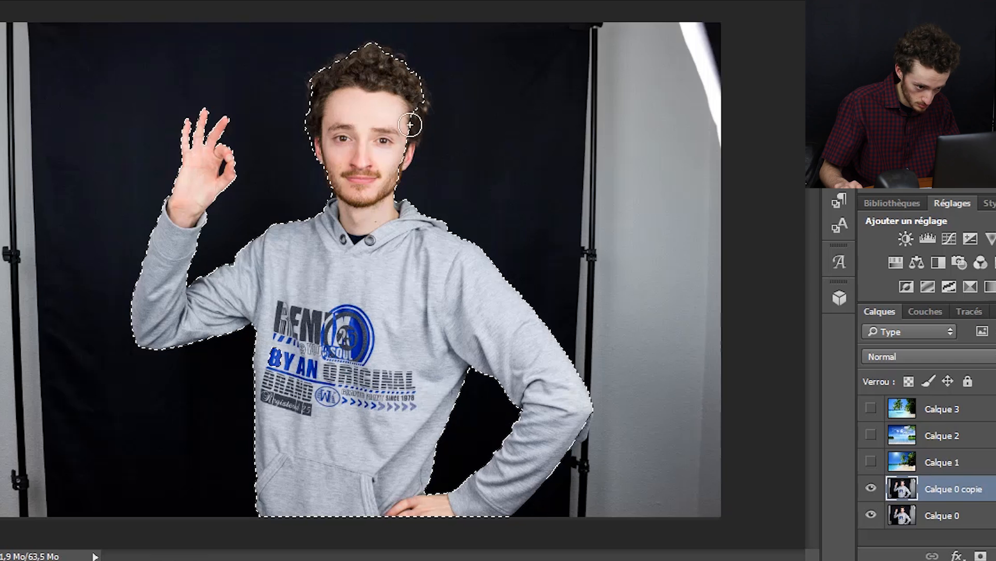
scroll(389, 77, "up", 2)
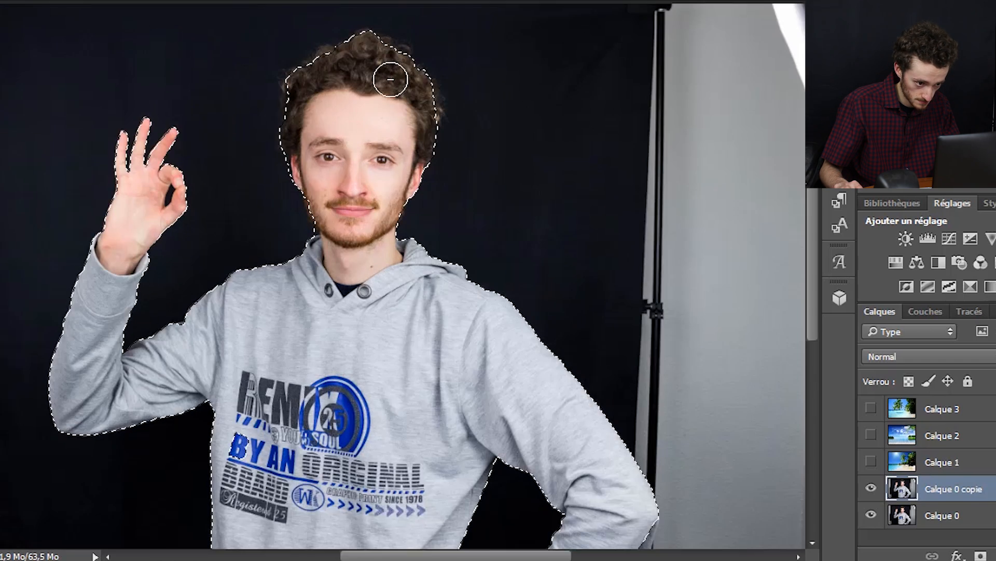
scroll(240, 166, "down", 3)
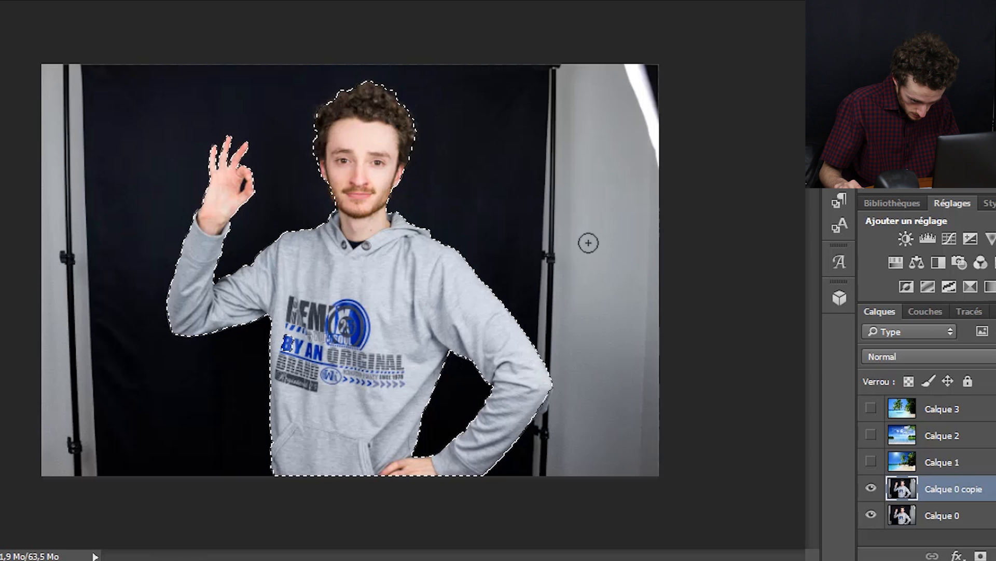
Clean up the selection around the bent elbow, removing the piece of light stand and backdrop below it.
scroll(669, 465, "up", 2)
scroll(672, 466, "up", 2)
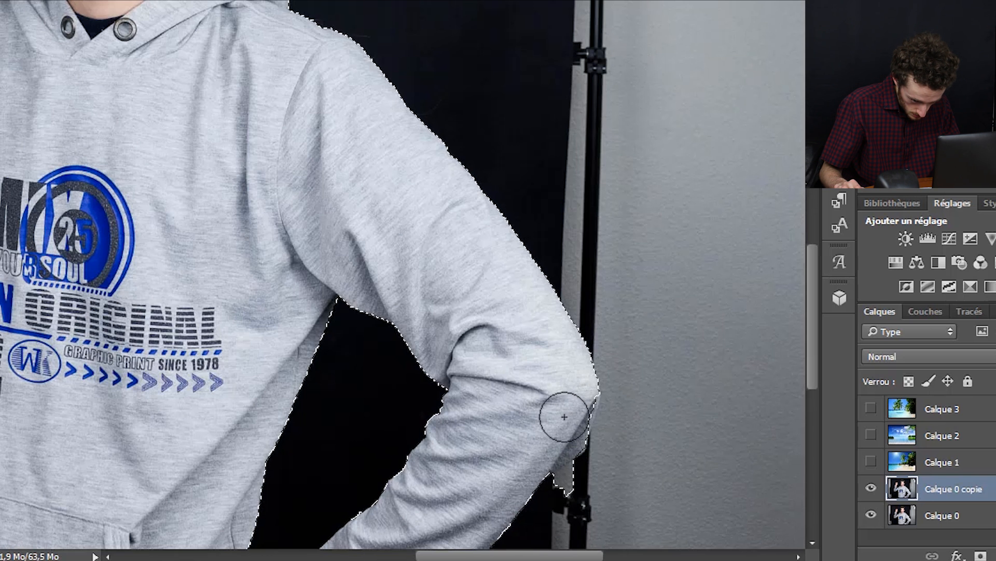
left_click(574, 394)
left_click_drag(579, 495, 586, 479)
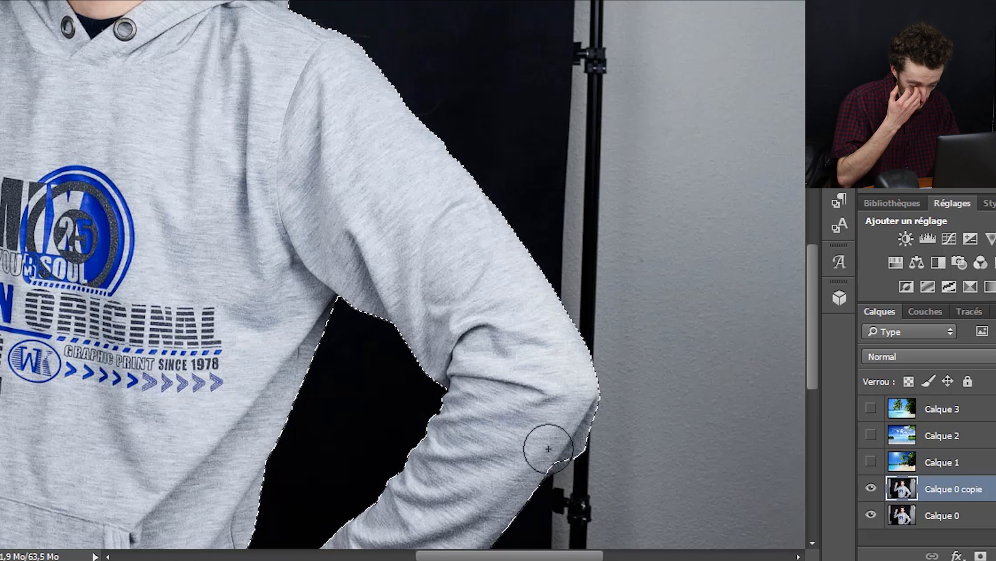
scroll(568, 415, "down", 3)
scroll(568, 412, "down", 2)
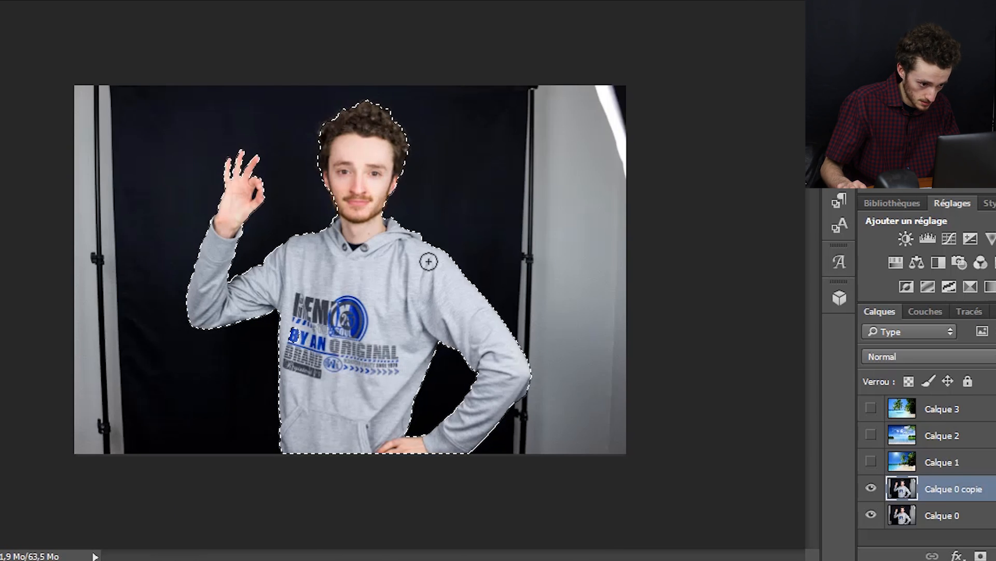
Refine the selection around the raised hand, excluding the background gap inside the circle formed by the fingers.
scroll(260, 192, "up", 5)
scroll(199, 149, "up", 5)
left_click_drag(247, 208, 182, 211)
left_click_drag(285, 180, 256, 238)
scroll(393, 216, "down", 5)
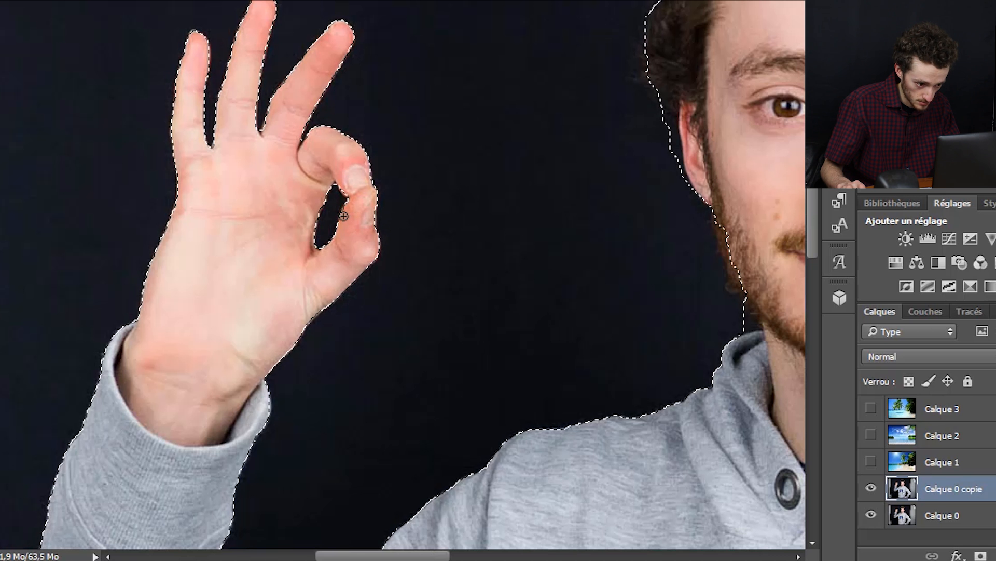
left_click_drag(255, 212, 243, 225)
scroll(364, 241, "down", 4)
Adjust the selection edge along the beard, jaw and neck down to the hood.
scroll(360, 180, "up", 6)
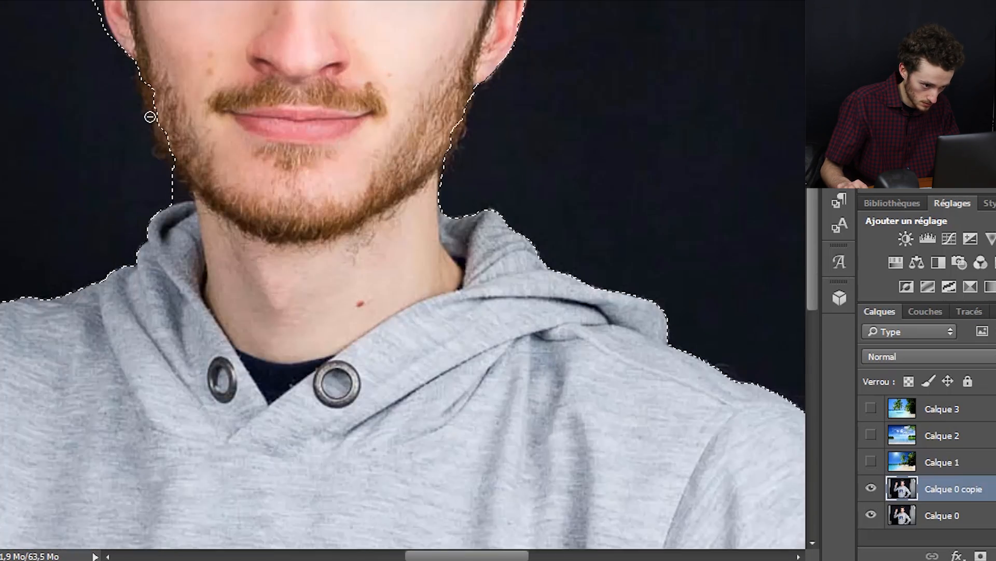
left_click_drag(191, 230, 205, 243)
mouse_move(167, 73)
left_mouse_down()
mouse_move(144, 46)
mouse_move(191, 169)
left_mouse_up()
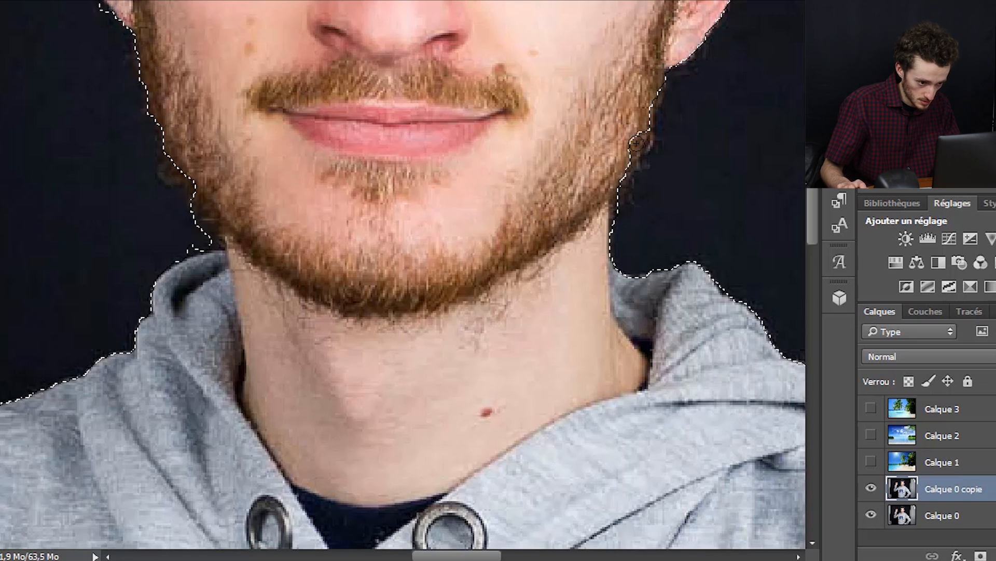
scroll(358, 137, "down", 5)
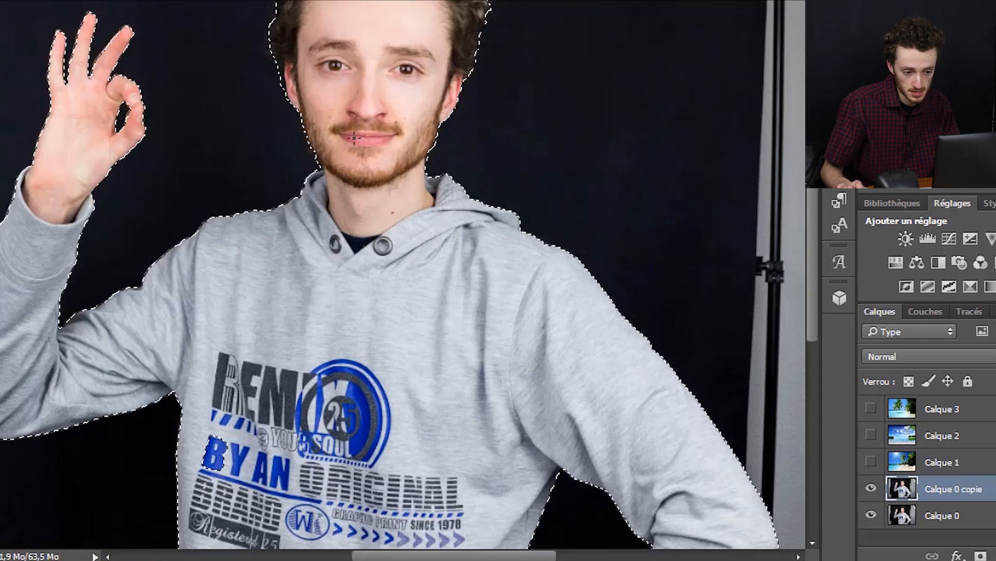
scroll(354, 138, "down", 2)
scroll(167, 152, "up", 2)
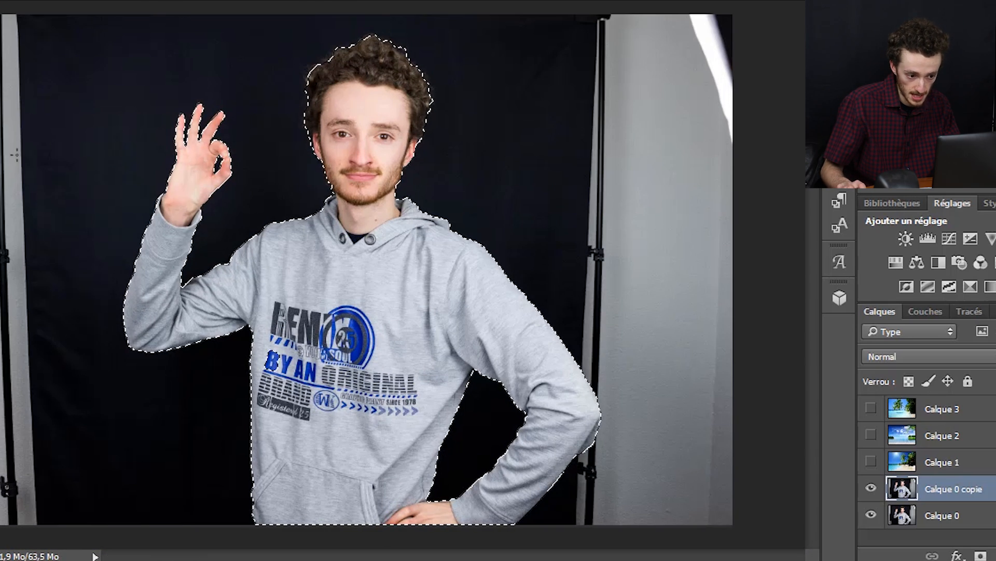
Invert the selection to the background and invert it back to the man.
right_click(335, 101)
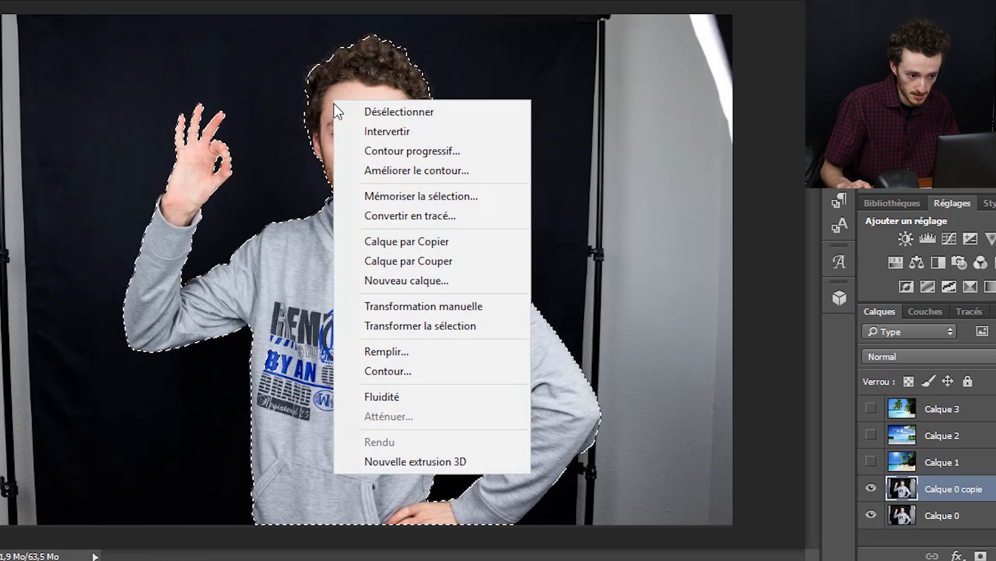
left_click(400, 131)
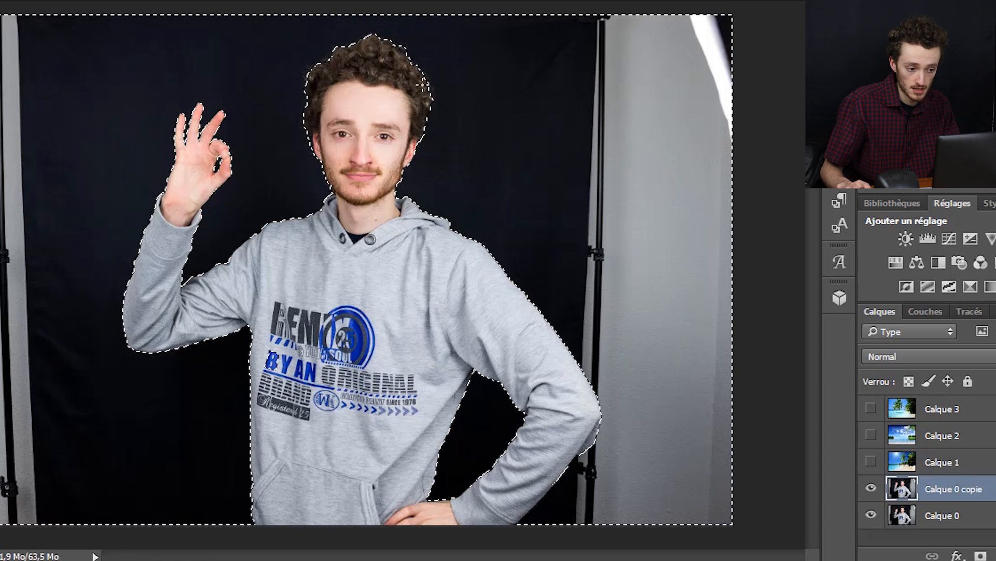
right_click(385, 106)
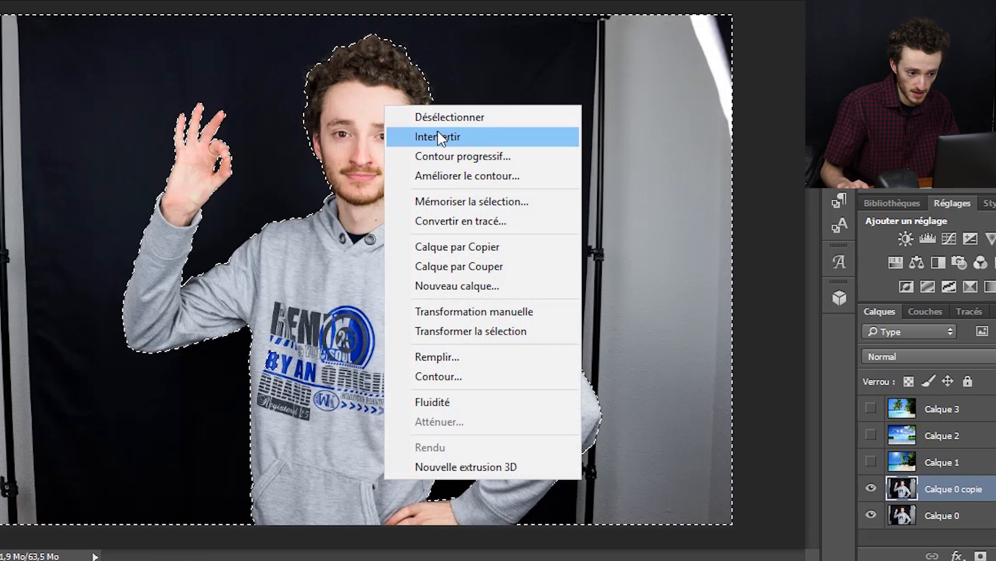
left_click(457, 138)
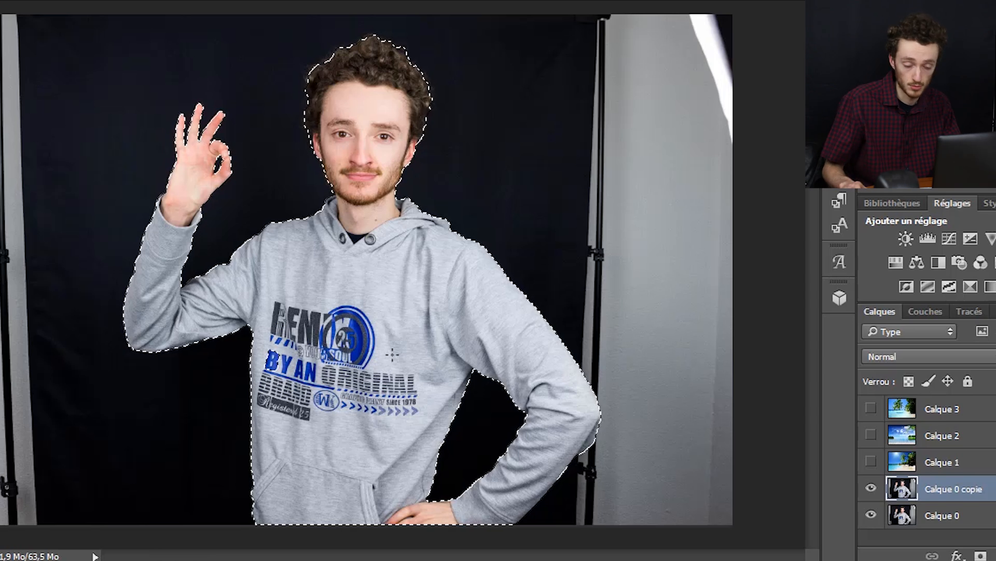
scroll(439, 518, "up", 4)
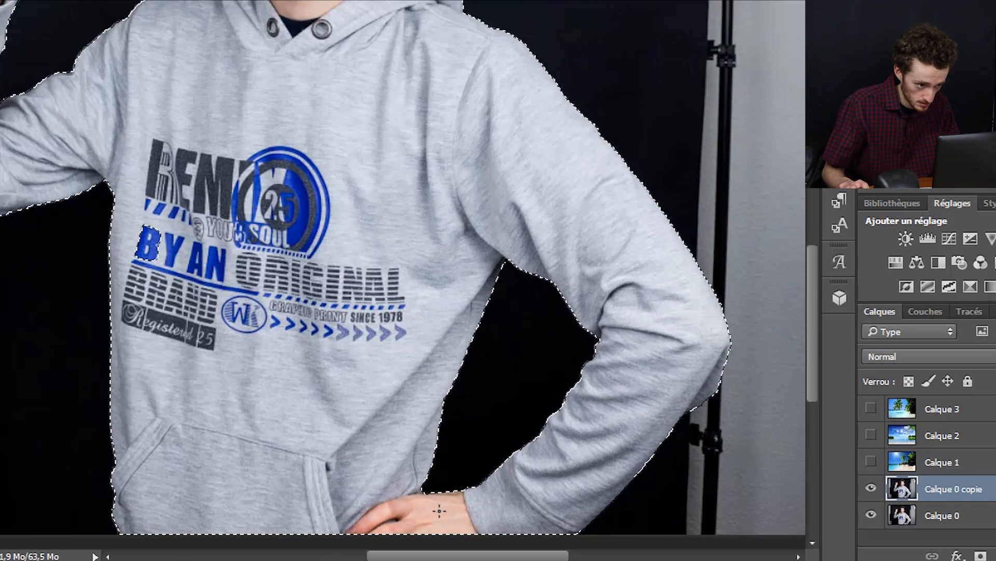
scroll(437, 506, "down", 3)
scroll(423, 487, "down", 2)
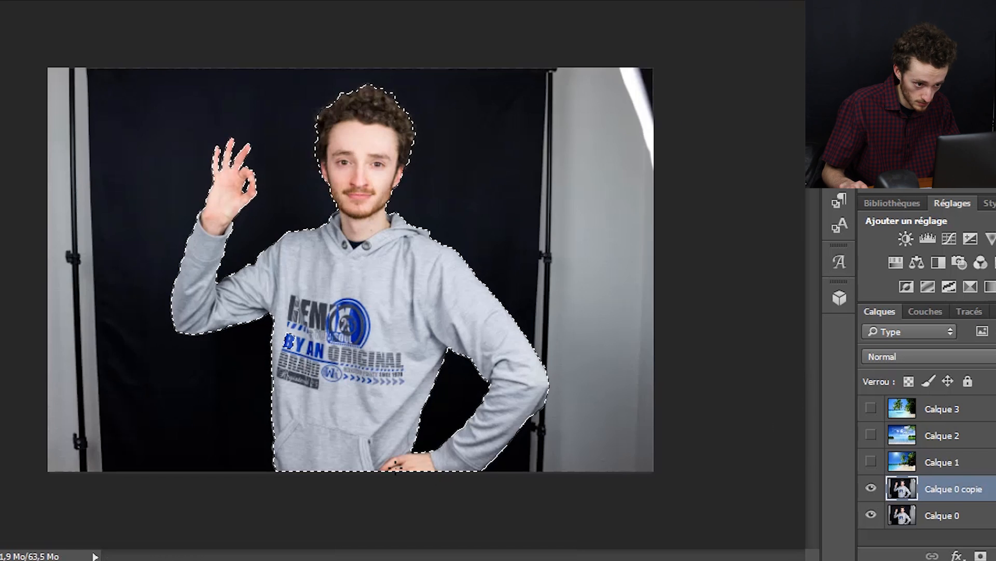
scroll(312, 290, "up", 2)
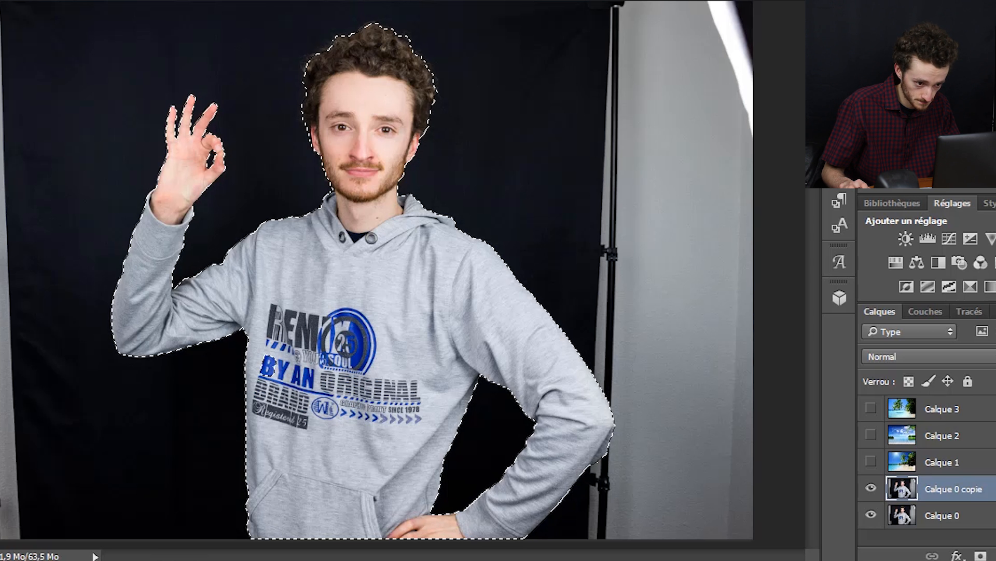
Preview the selection in Refine Edge (Améliorer le contour) with the Cadre de sélection actif and Sur blanc views, and cancel the dialog.
left_click(180, 1)
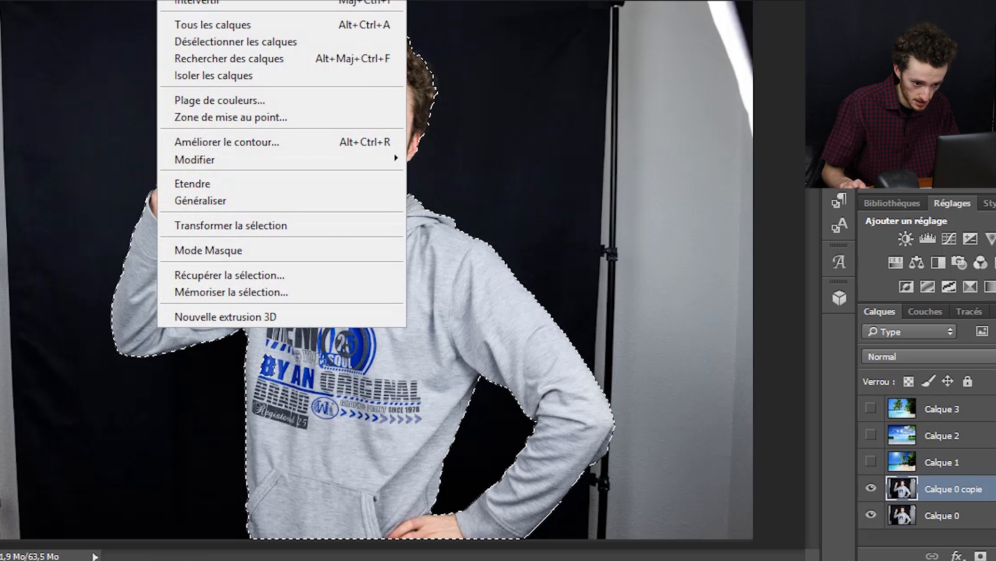
left_click(247, 147)
left_click_drag(666, 1, 991, 2)
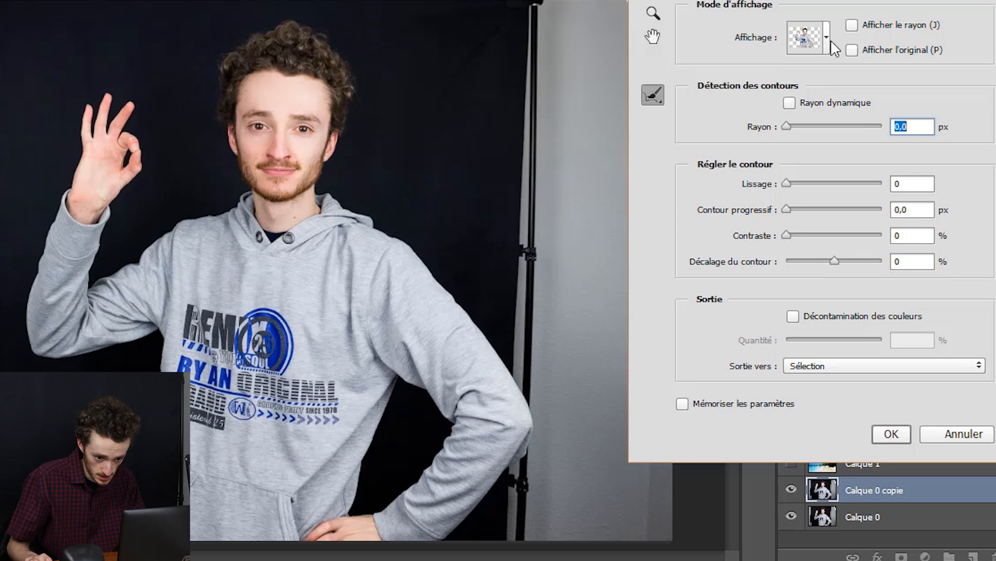
left_click(828, 36)
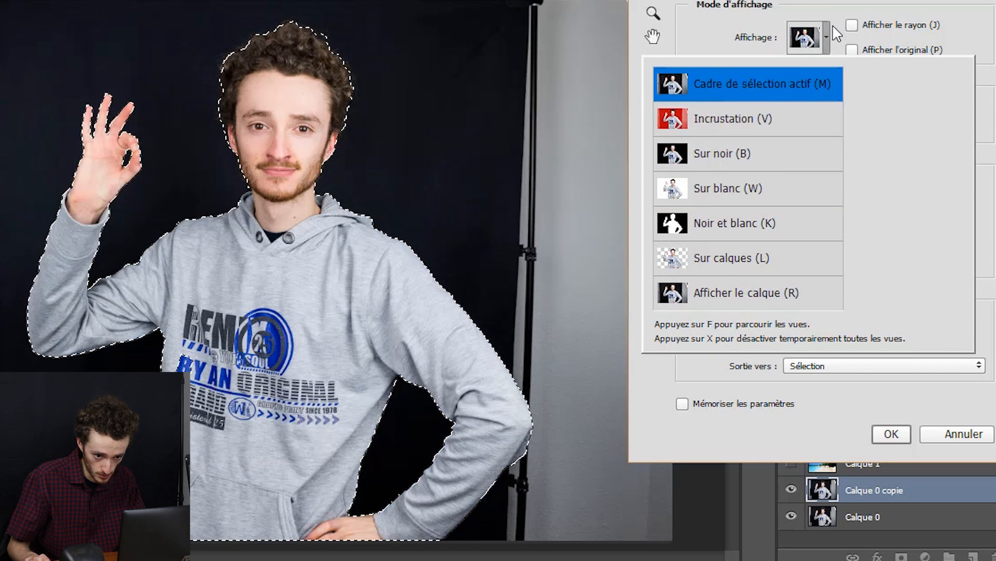
left_click(735, 86)
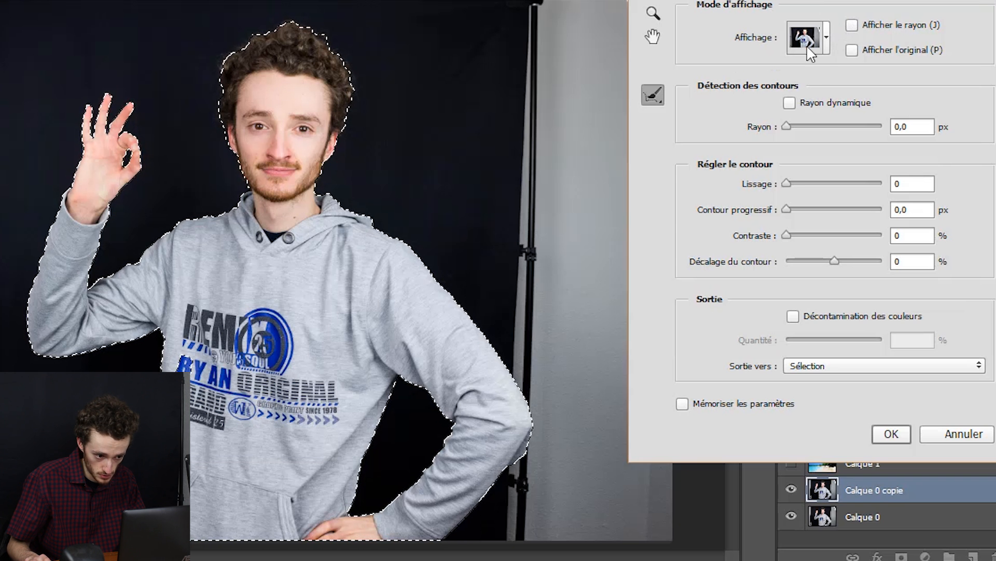
left_click(825, 44)
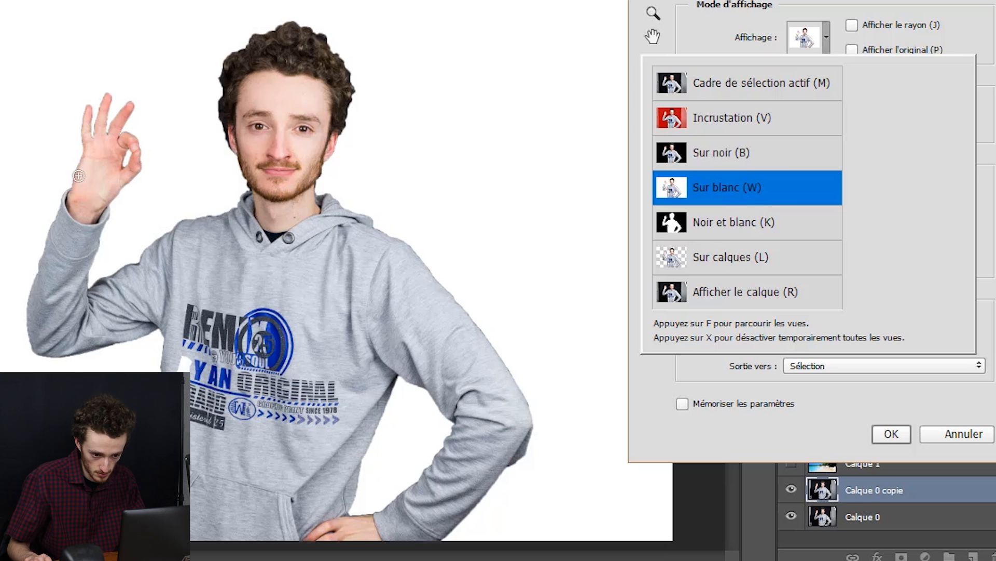
key("Escape")
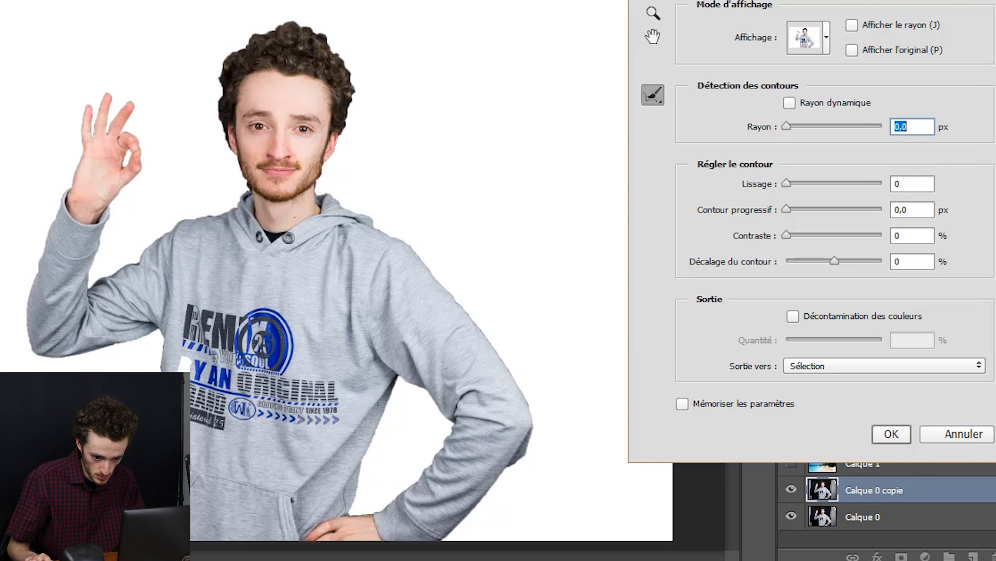
left_click(966, 435)
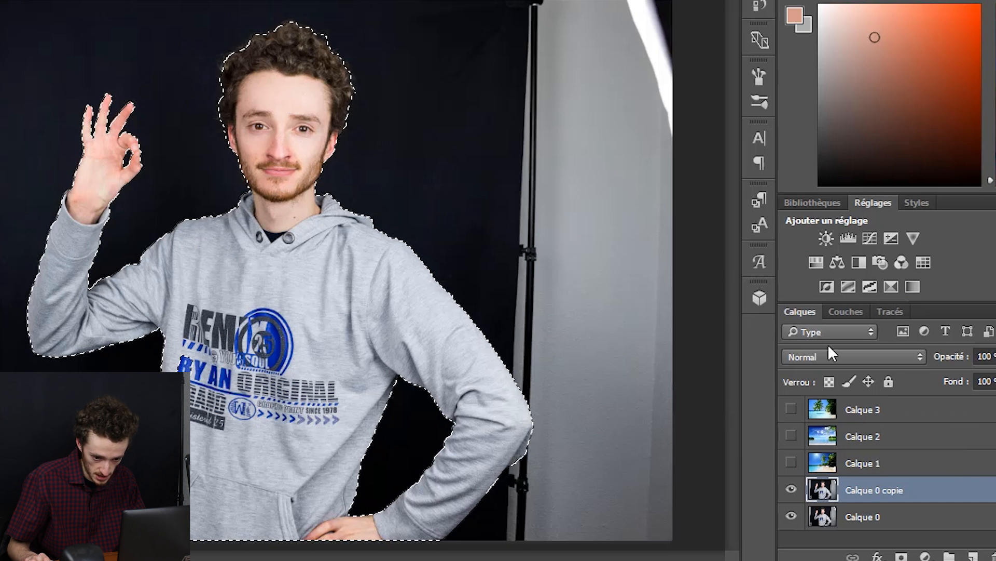
Show the beach layer Calque 1 and place the Calque 0 copie layer directly above it.
left_click(792, 462)
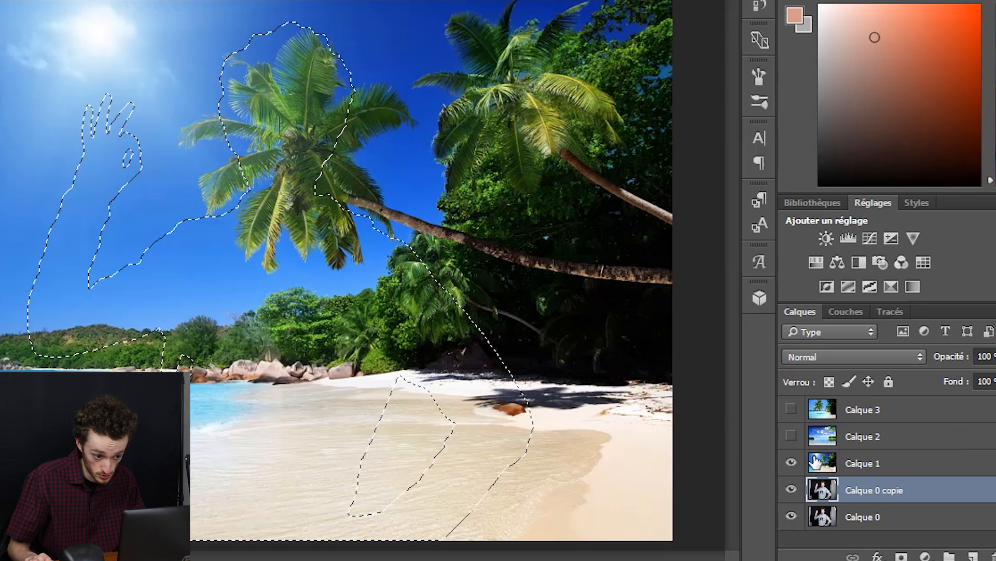
left_click_drag(863, 492, 864, 460)
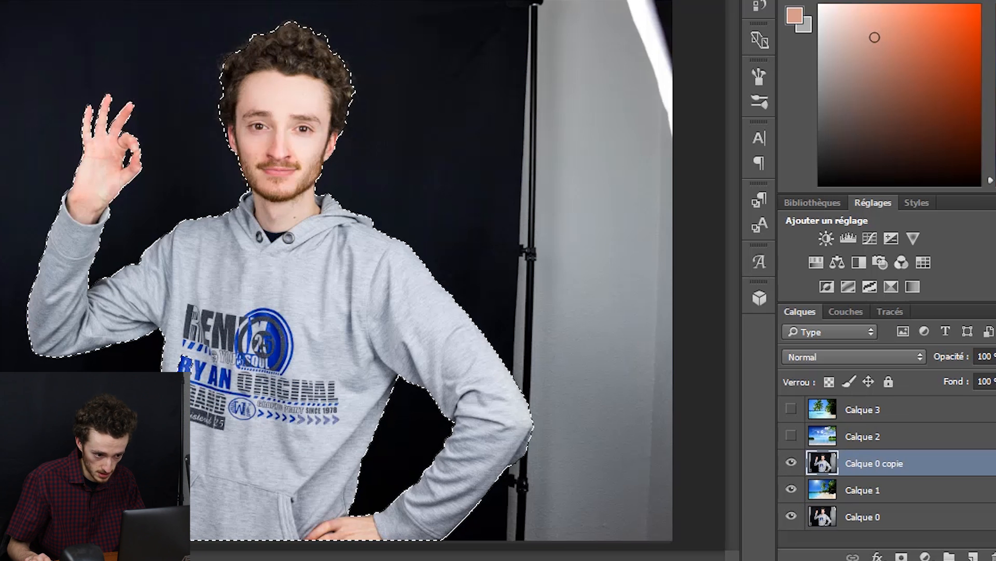
Open Refine Edge (Améliorer le contour) for the selection and inspect the man's cutout over the beach layer.
key("ctrl+alt+r")
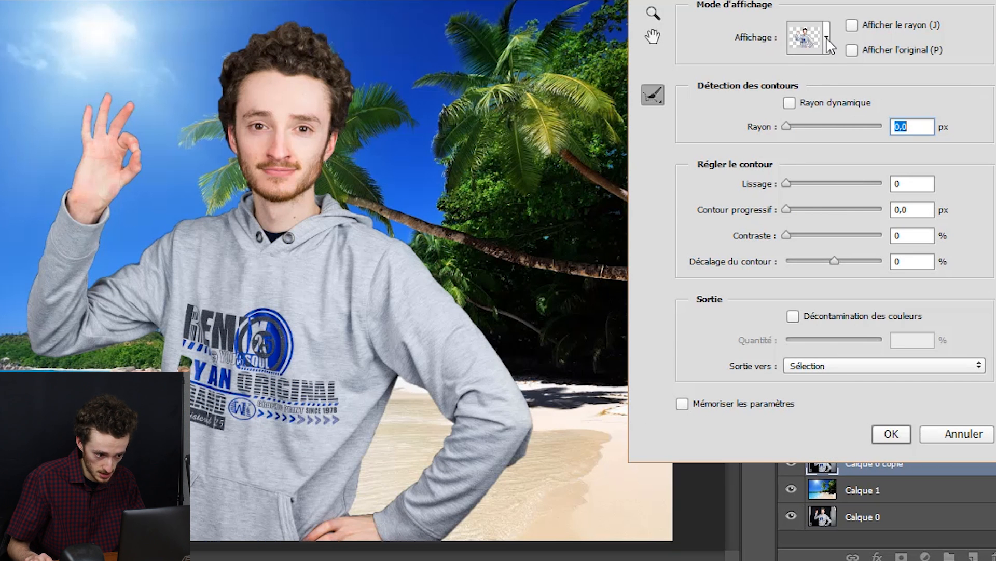
left_click(827, 41)
key("Escape")
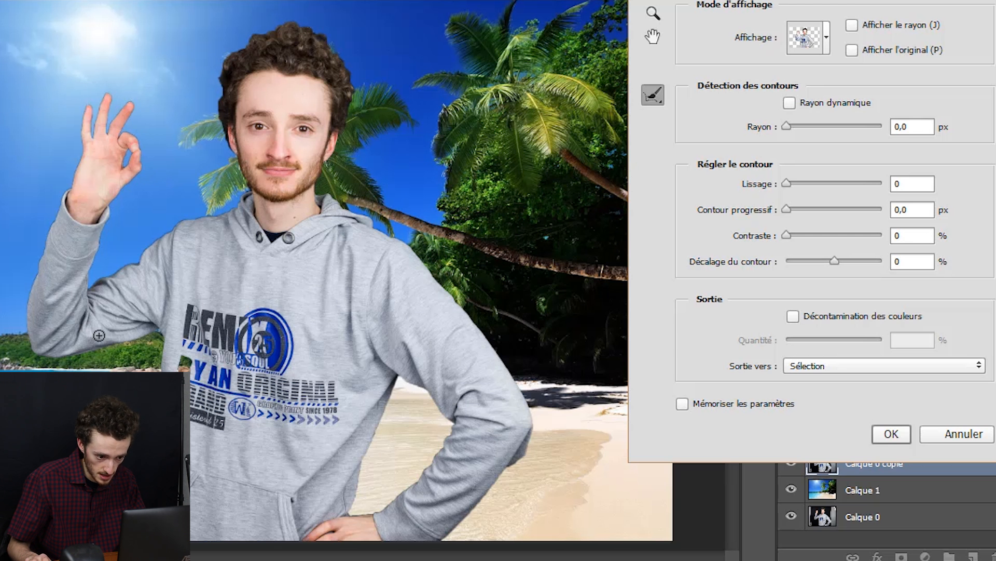
scroll(73, 138, "up", 5)
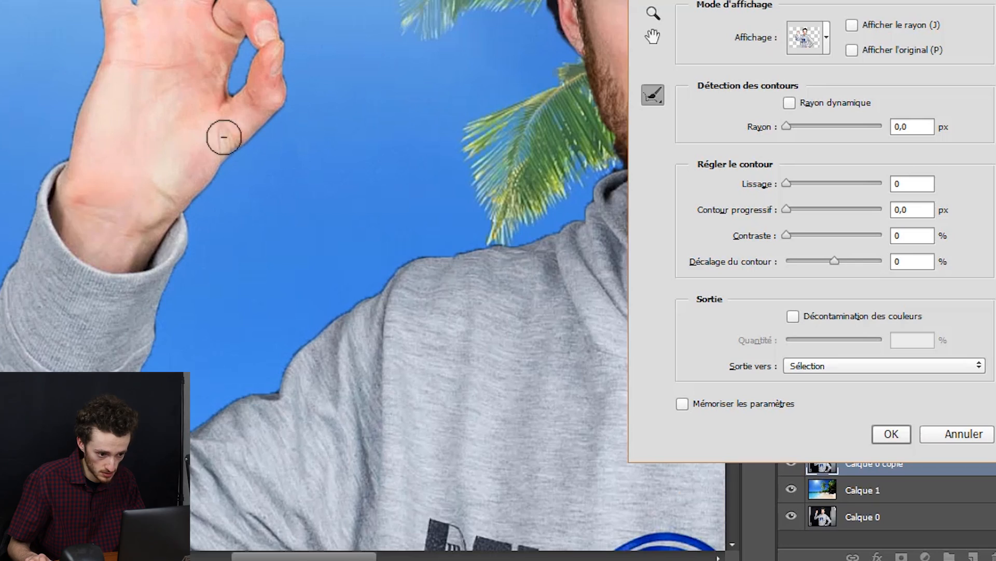
scroll(224, 137, "down", 5)
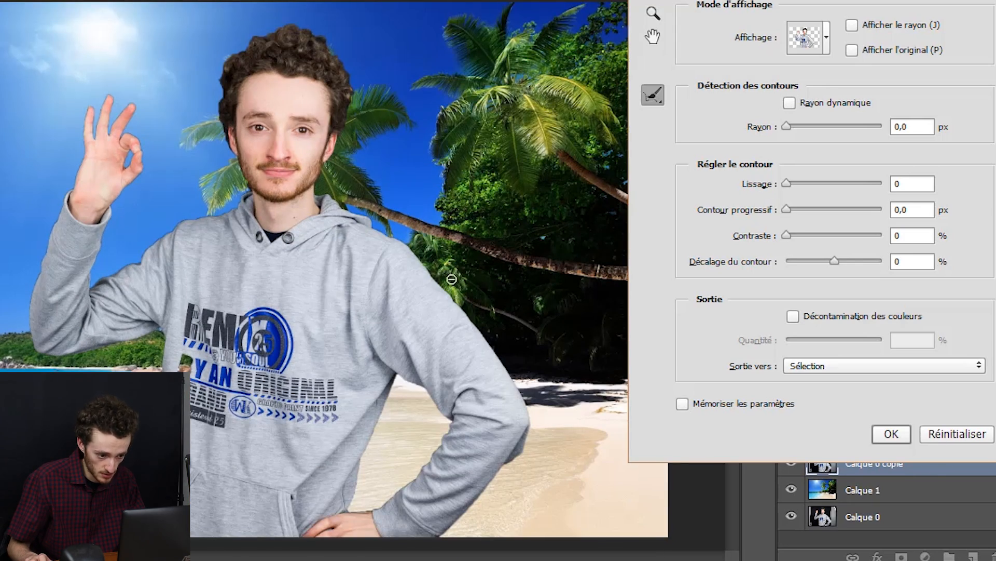
scroll(487, 299, "down", 3)
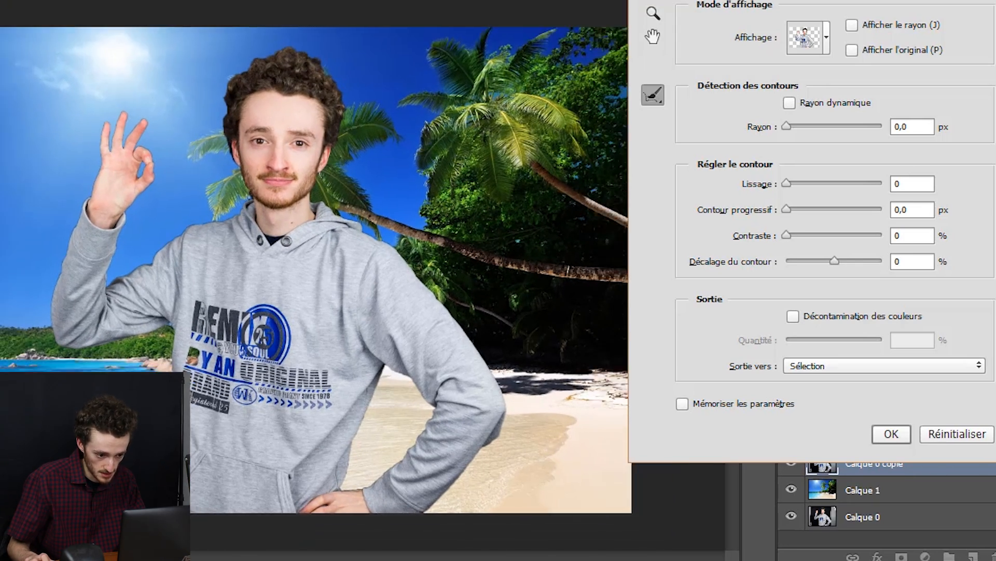
Enable Rayon dynamique and try Rayon values of 250 px and 43,7 px on the man's contour.
scroll(387, 271, "down", 2)
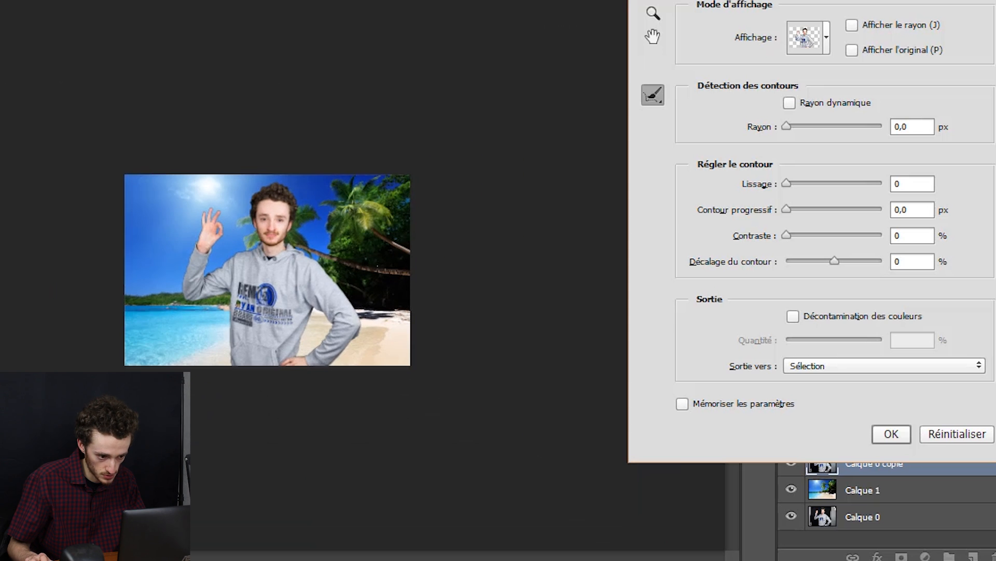
key("ctrl+plus")
key("ctrl+plus")
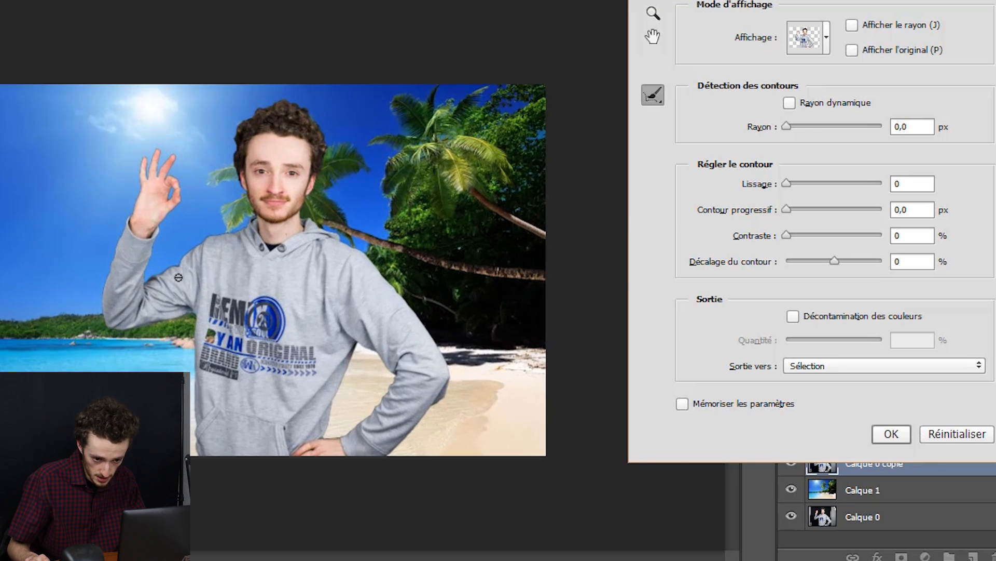
left_click(352, 191, "alt")
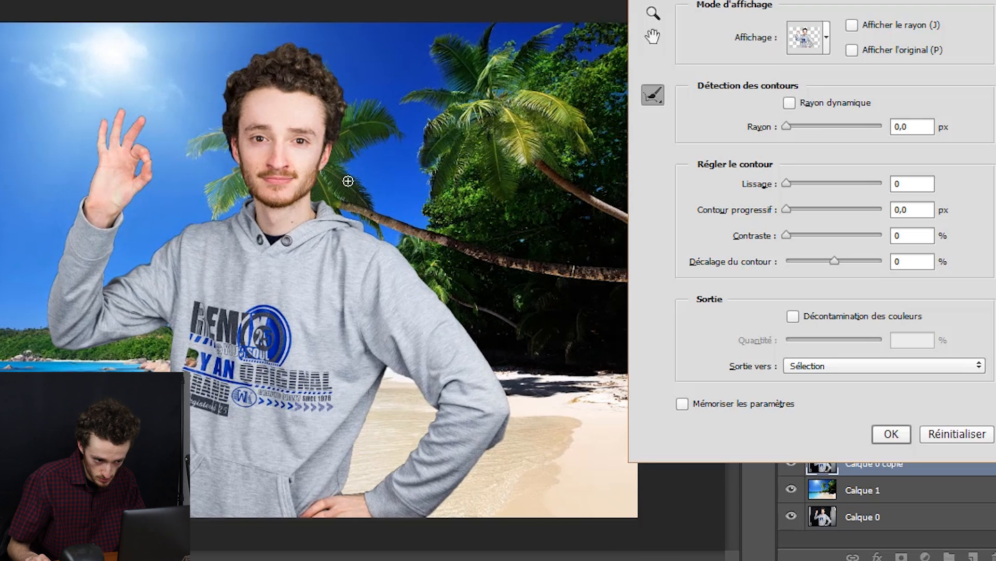
left_click(790, 103)
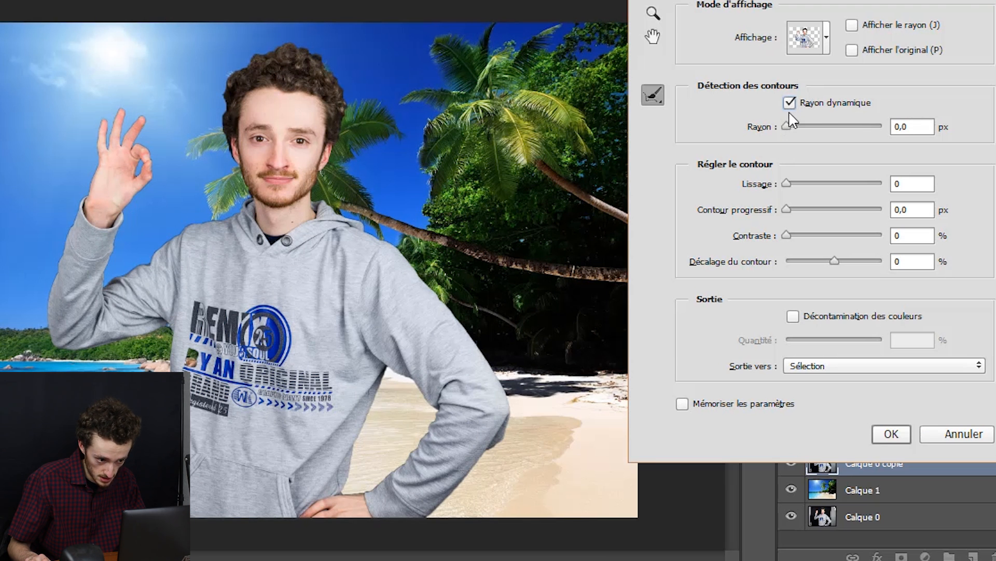
left_click_drag(788, 128, 884, 124)
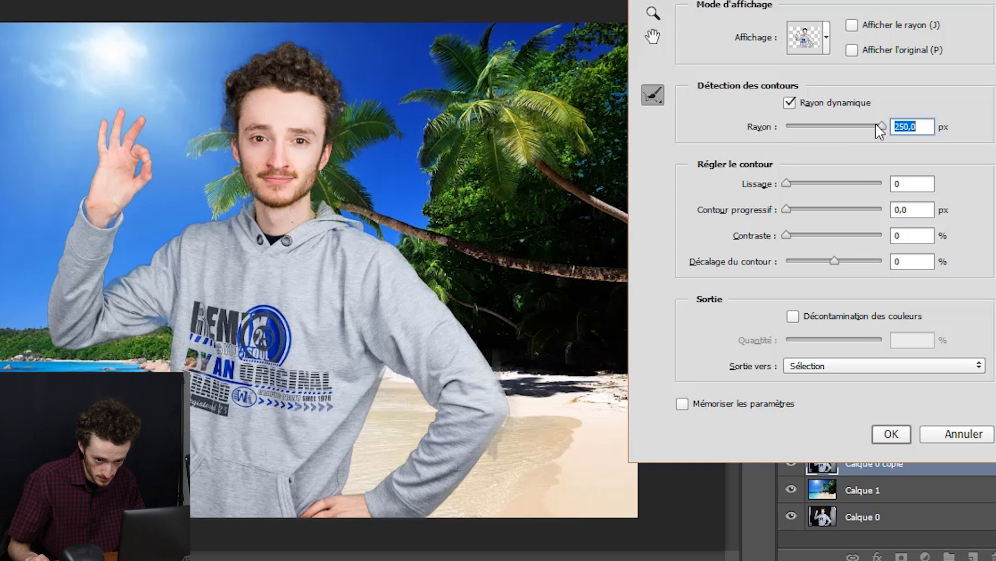
left_click_drag(882, 125, 837, 125)
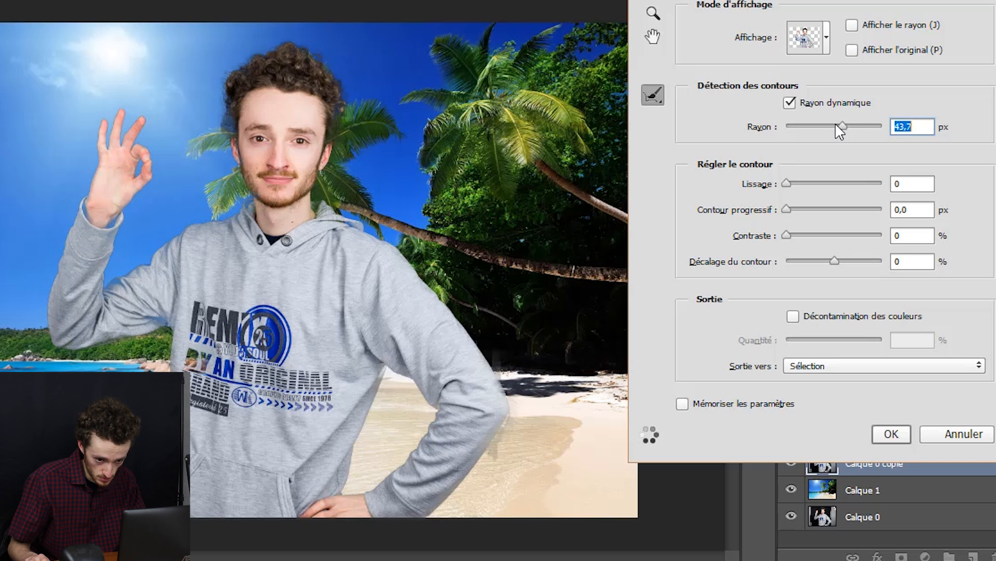
Display the detection radius while setting Rayon to 0 and raising it to 19,8 px, and turn the radius display off.
left_click(852, 26)
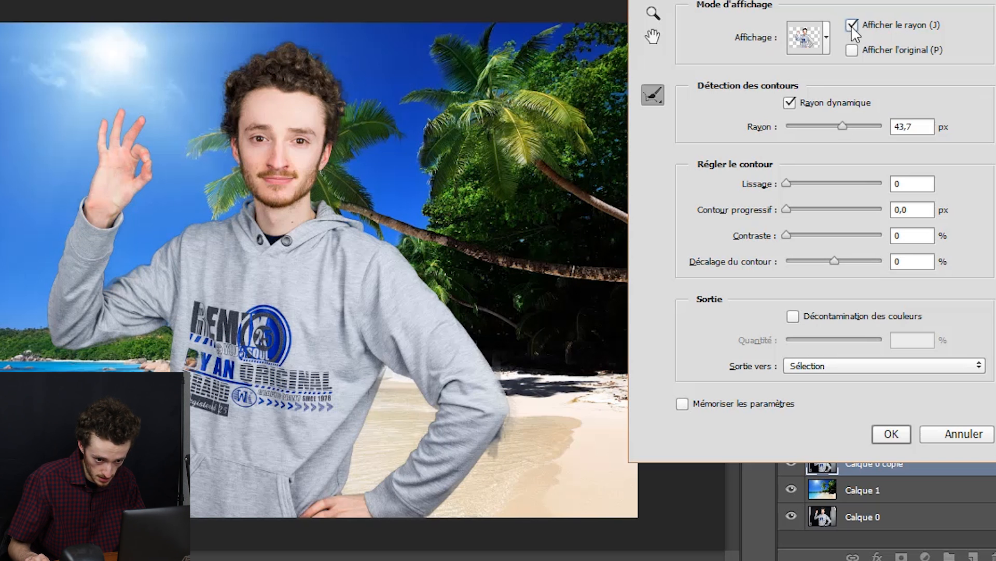
left_click_drag(844, 126, 787, 126)
left_click(853, 50)
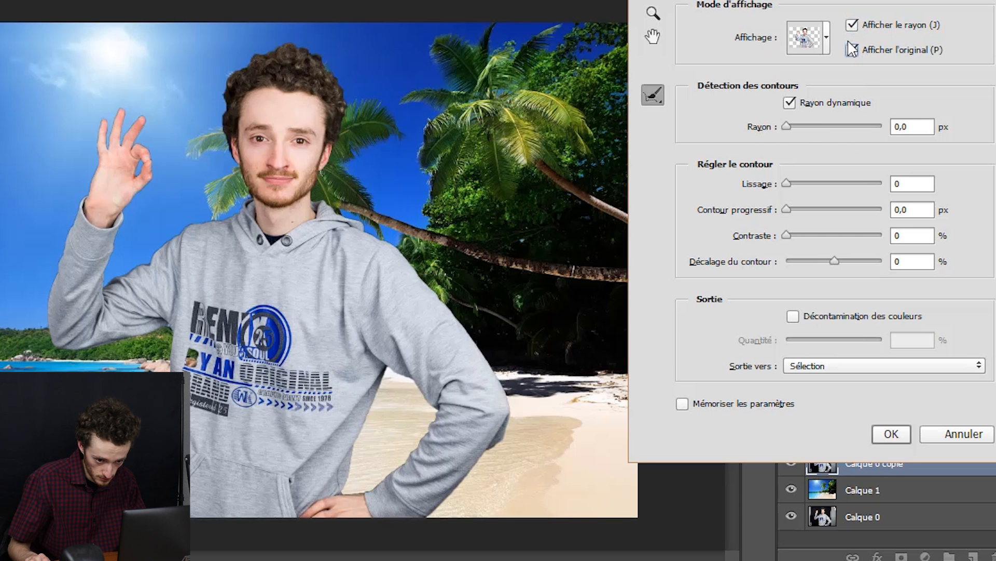
left_click(852, 50)
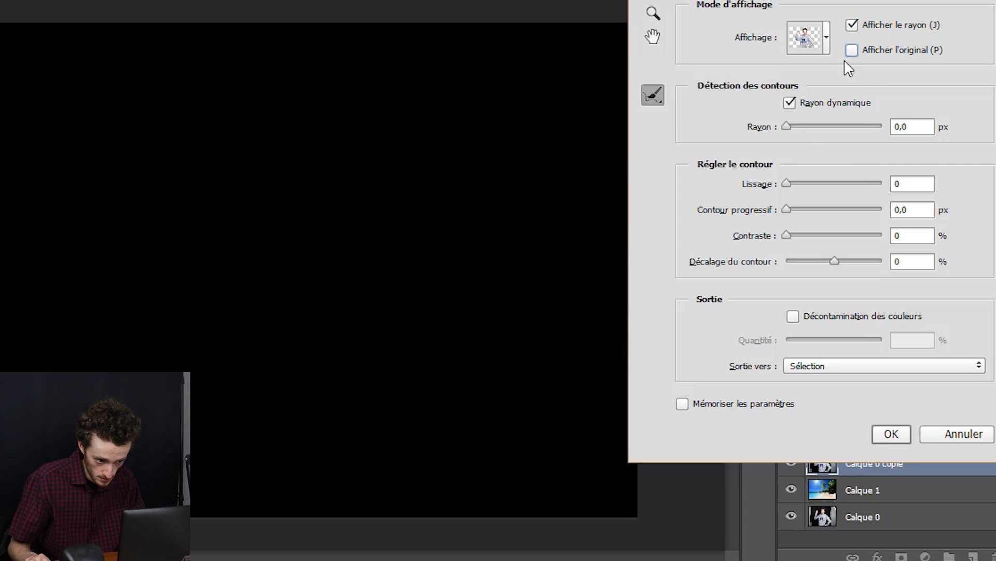
left_click_drag(787, 127, 824, 130)
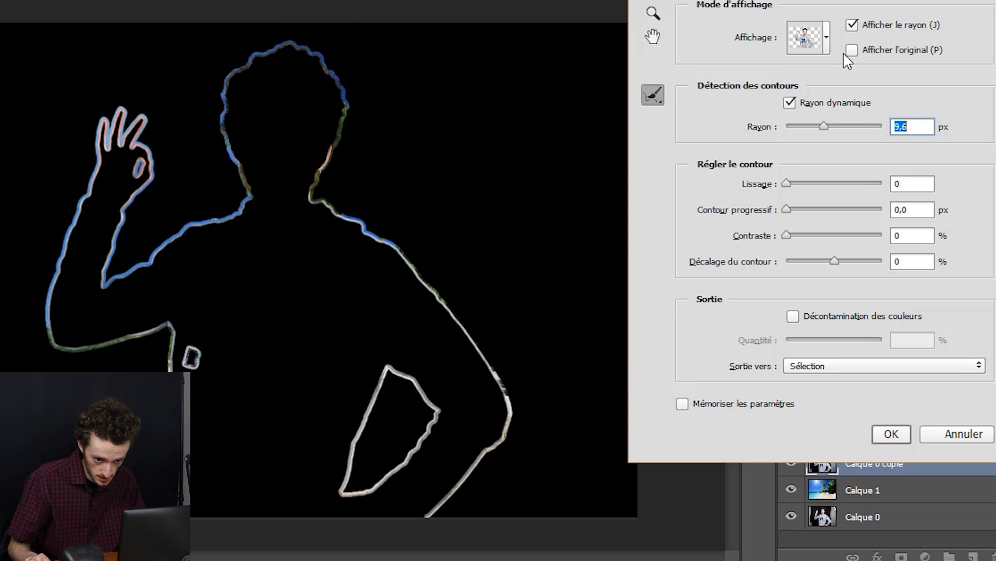
left_click(854, 27)
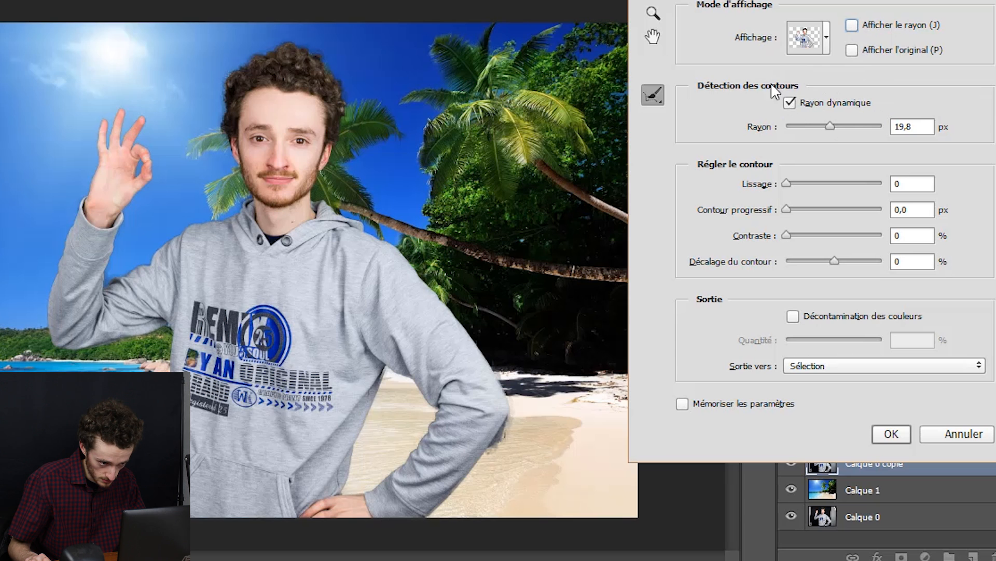
Raise Rayon to 50,6 px and inspect the sleeve and hand edges against the beach.
mouse_move(837, 127)
left_mouse_down()
mouse_move(847, 126)
mouse_move(834, 126)
left_mouse_up()
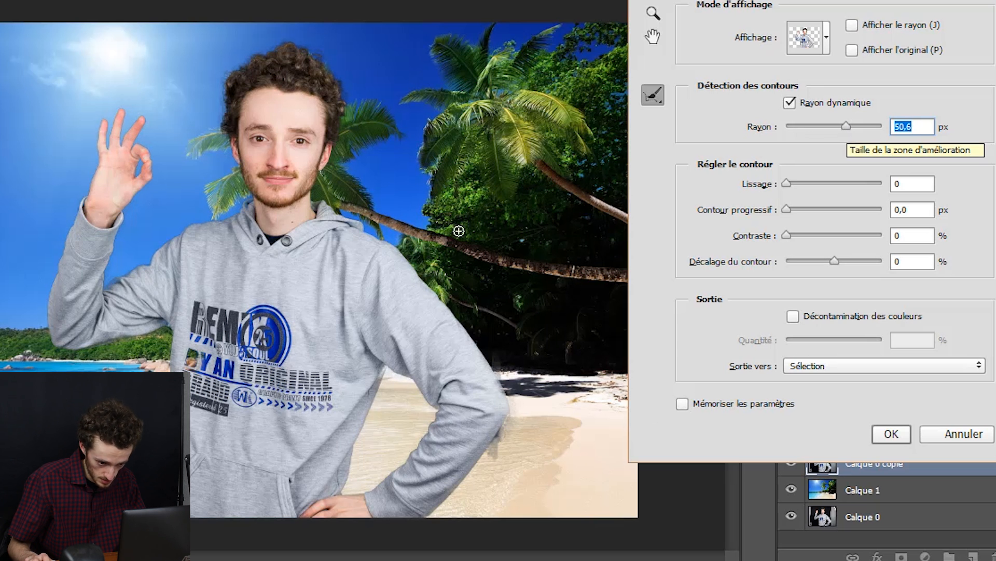
key("alt")
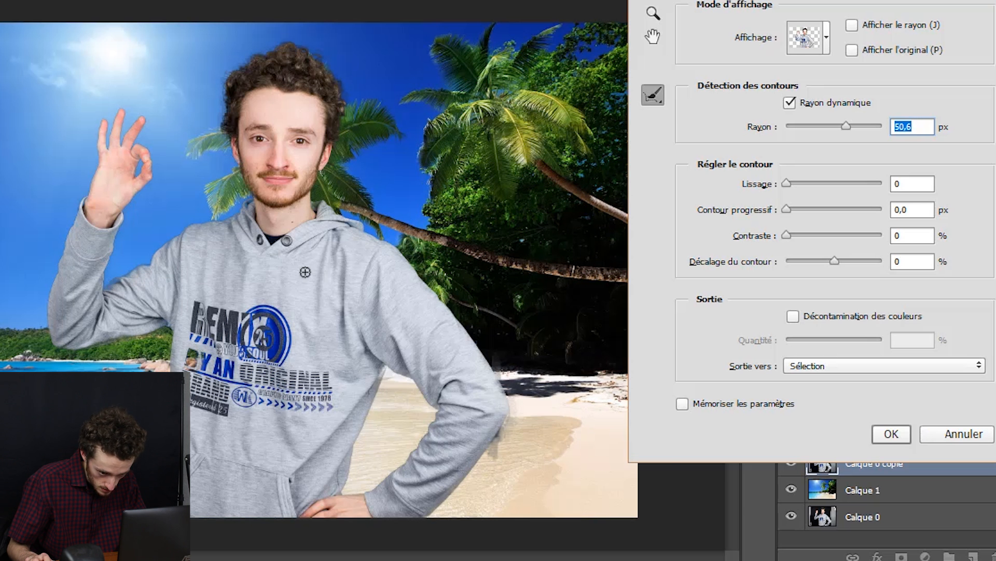
scroll(567, 441, "up", 2, "alt")
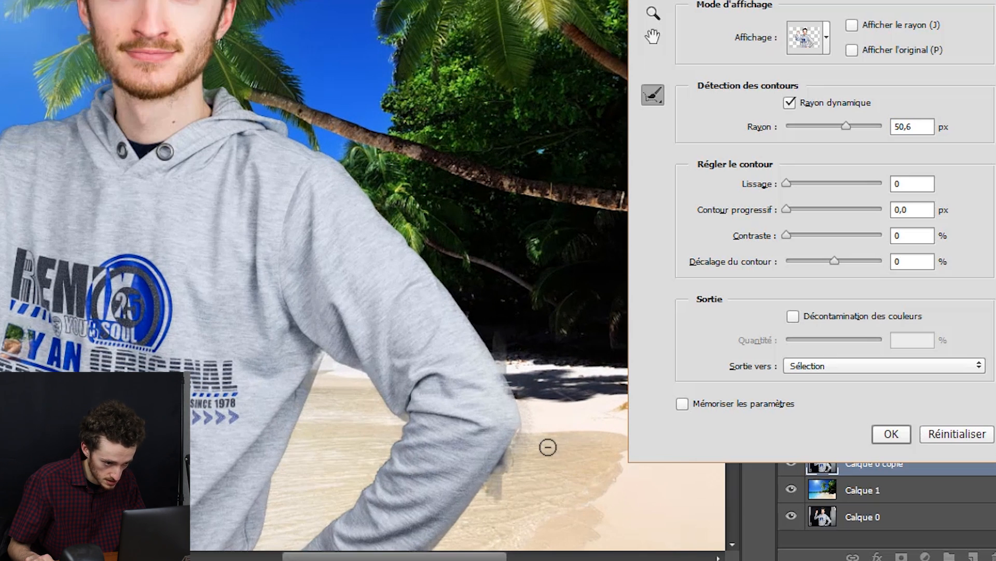
scroll(546, 418, "down", 2)
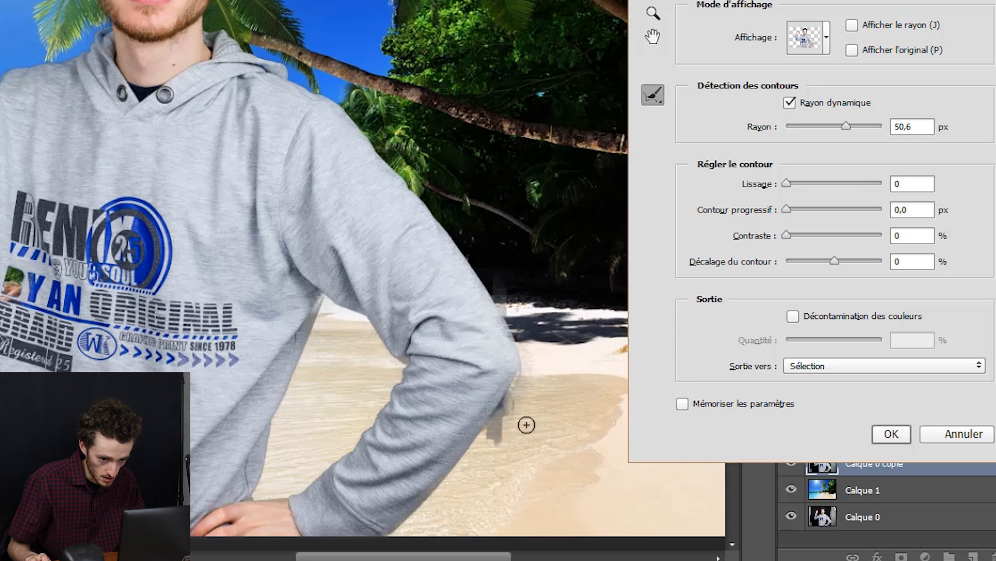
scroll(10, 142, "down", 4, "alt")
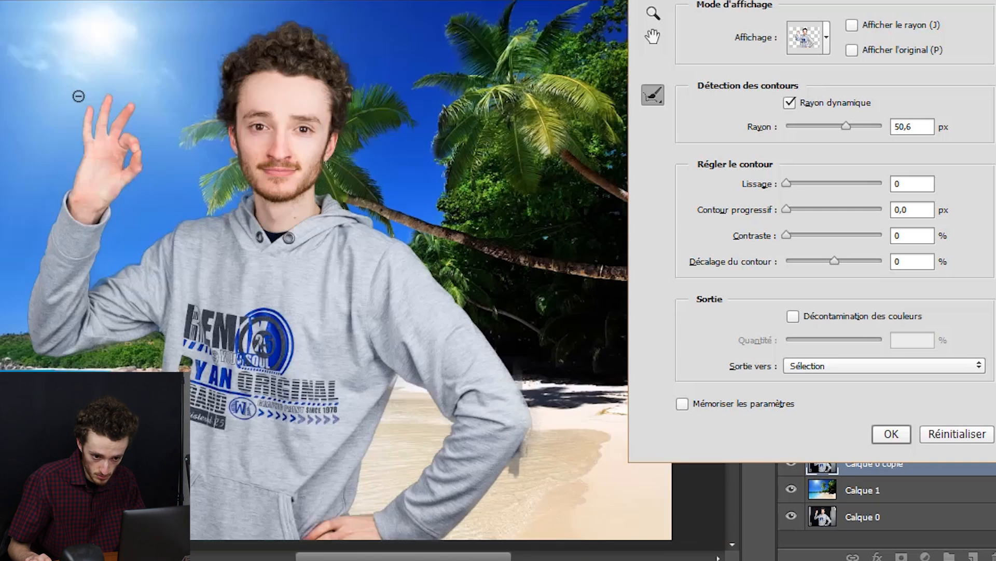
Disable Rayon dynamique and reset Rayon to 0 px.
scroll(78, 96, "down", 2, "alt")
left_click(842, 117)
left_click(790, 103)
left_click_drag(857, 137, 747, 134)
Try Lissage at 100 and inspect the smoothed outline of the man's hair.
left_click_drag(793, 184, 904, 183)
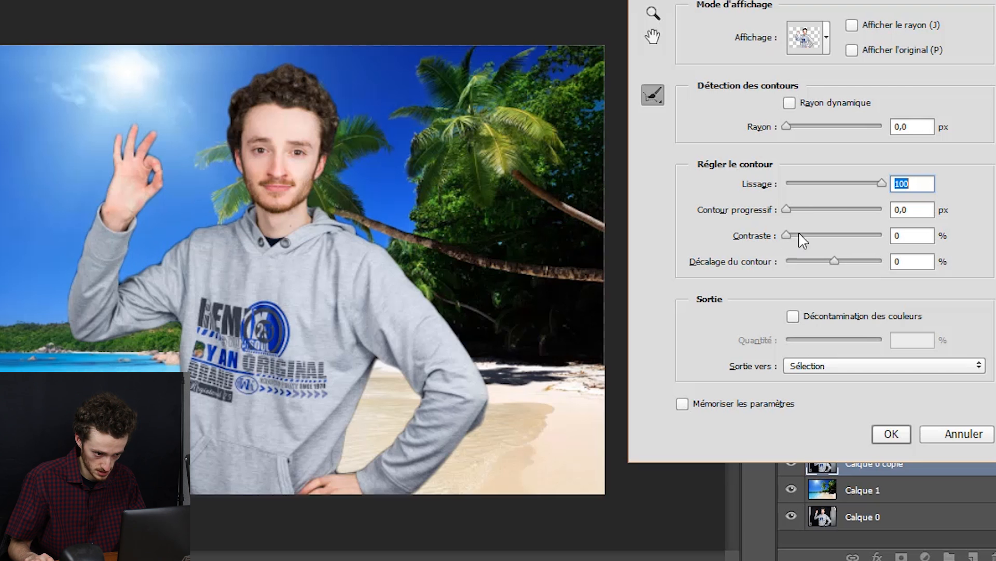
left_click_drag(876, 191, 904, 188)
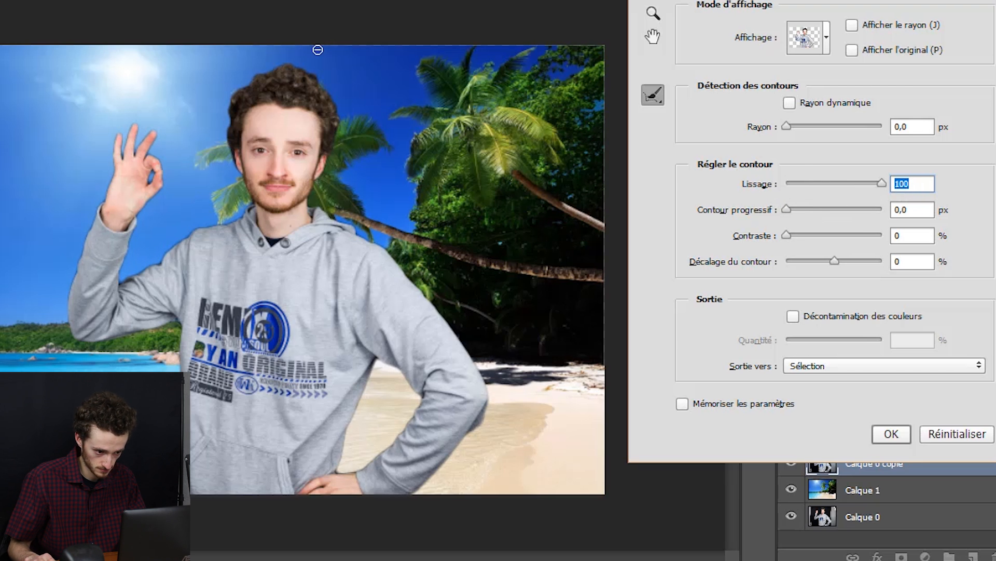
scroll(393, 65, "up", 1)
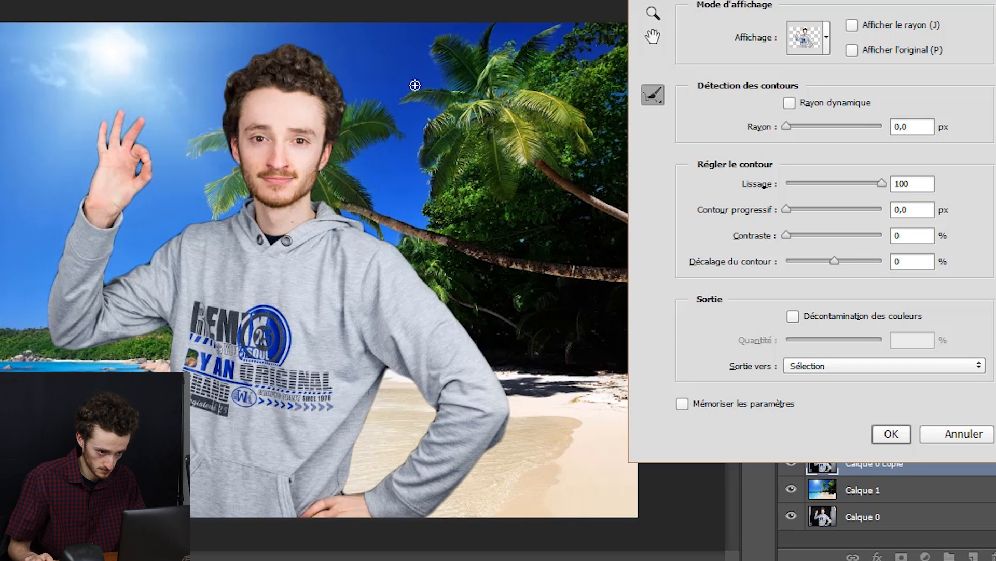
scroll(322, 66, "up", 1)
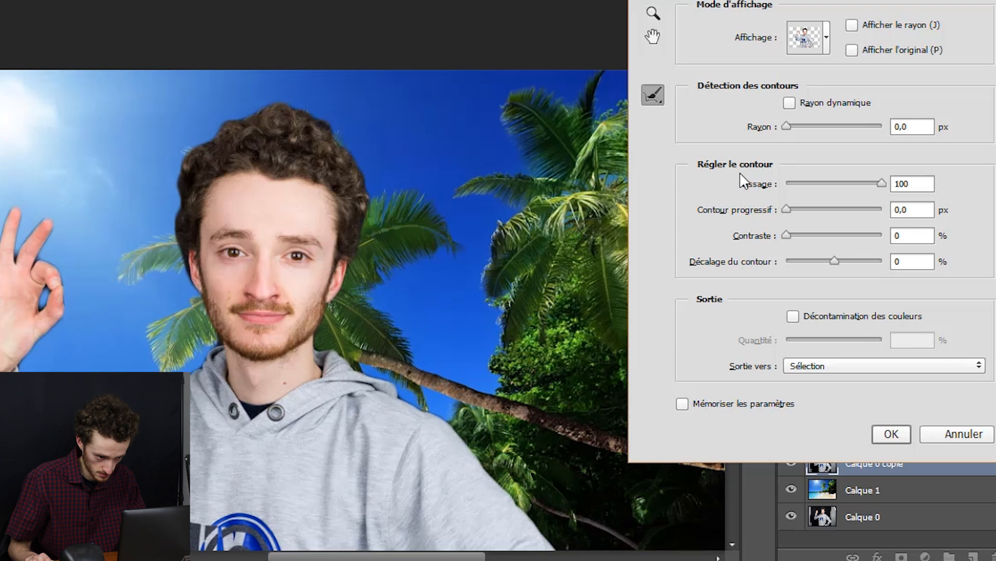
scroll(438, 74, "down", 1)
Compare Lissage values of 0, 10 and 100 on the hair outline and reset Lissage to 0.
left_click_drag(881, 184, 741, 182)
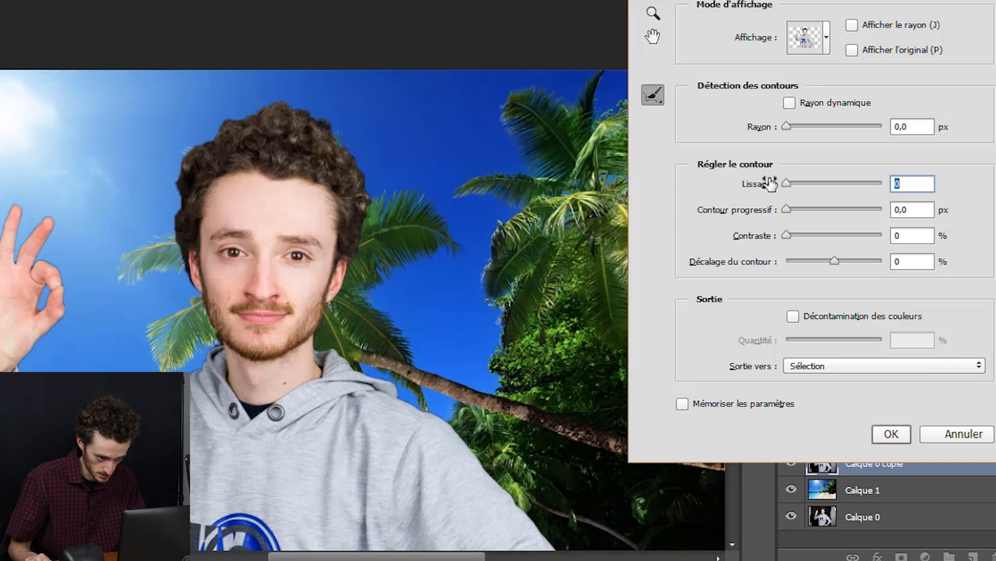
left_click(796, 184)
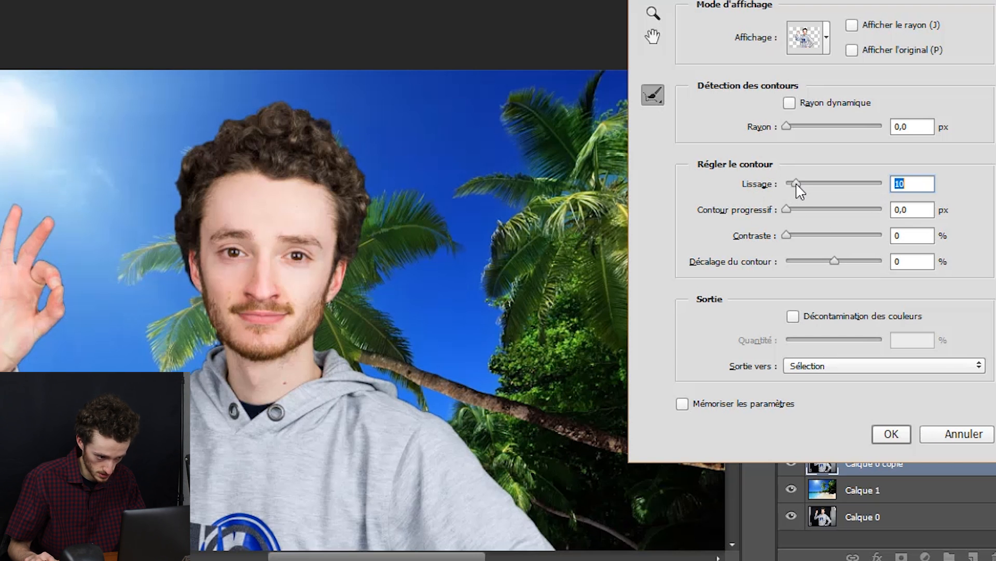
left_click_drag(797, 185, 979, 200)
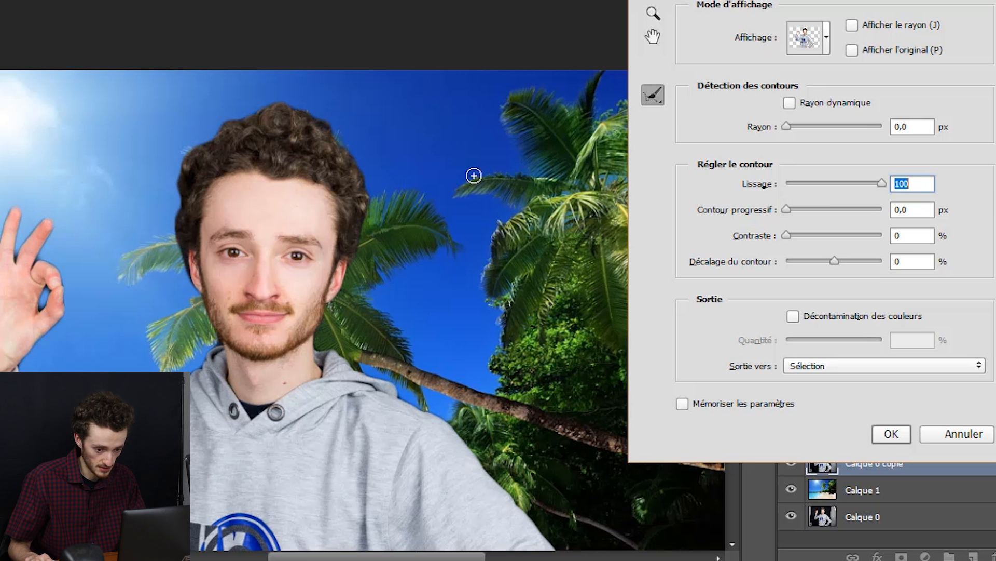
left_click_drag(882, 183, 781, 189)
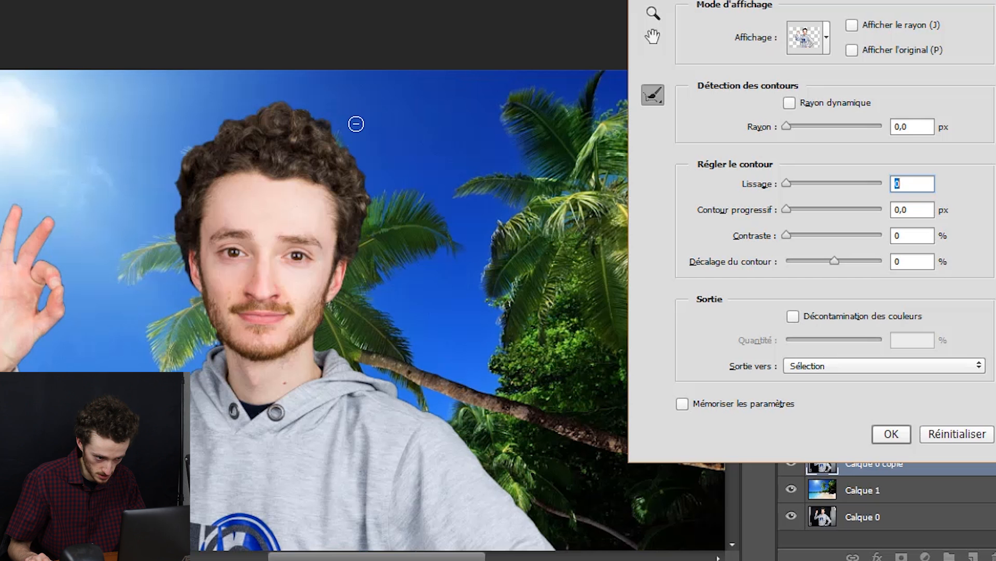
scroll(374, 268, "down", 2)
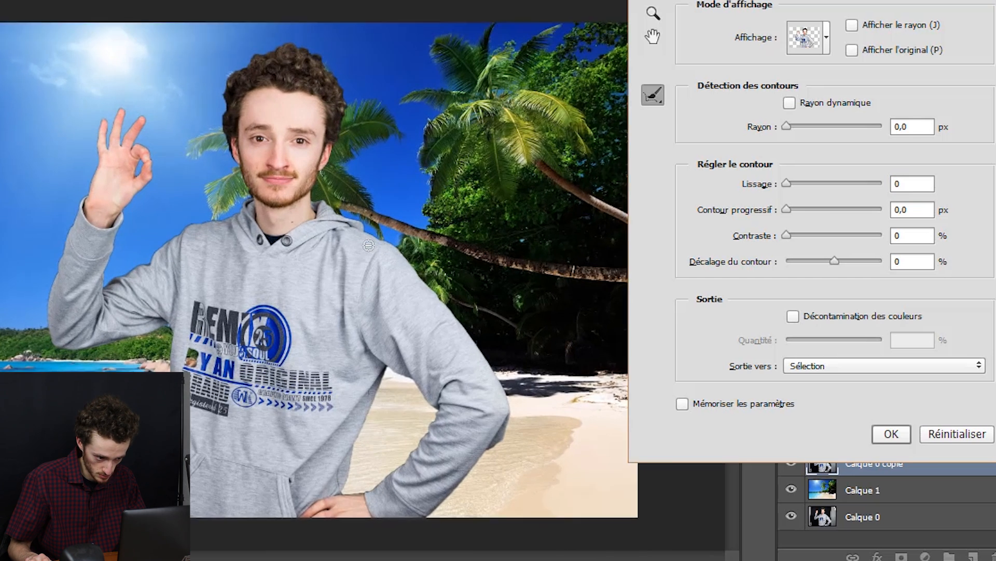
Try Contour progressif at 27,9 px and 1,7 px, test Lissage at 10, and reset Lissage to 0.
left_click_drag(788, 207, 837, 213)
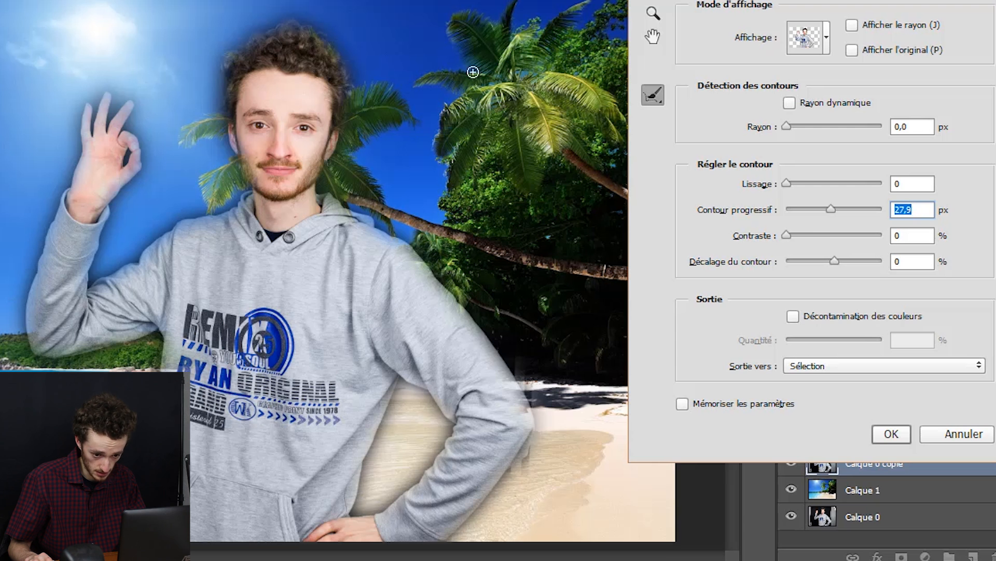
left_click_drag(829, 212, 797, 213)
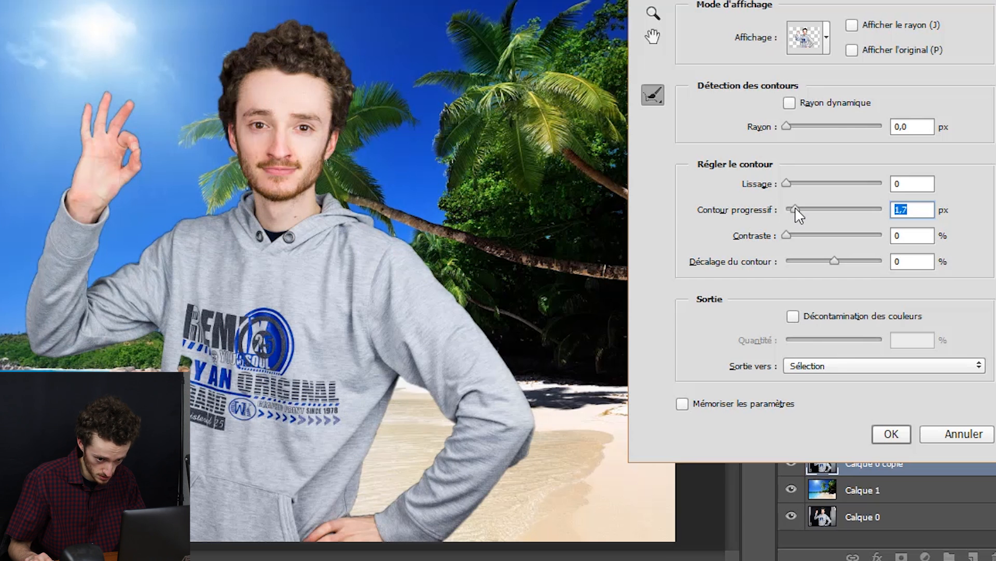
left_click(796, 185)
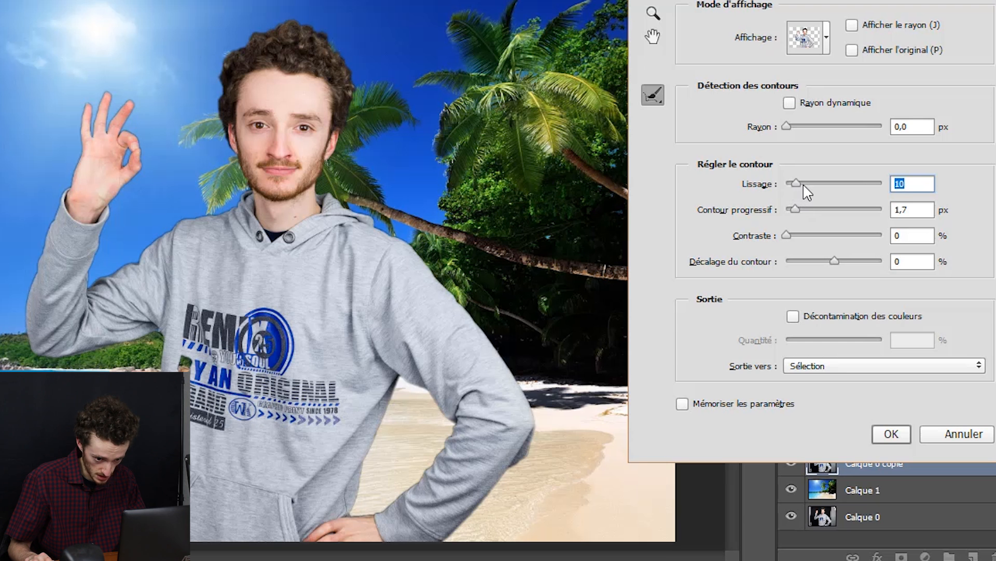
left_click_drag(797, 183, 709, 210)
Try Contraste at 100 % alone and with Contour progressif at 15,5 px, and reset both to 0.
left_click_drag(788, 237, 887, 240)
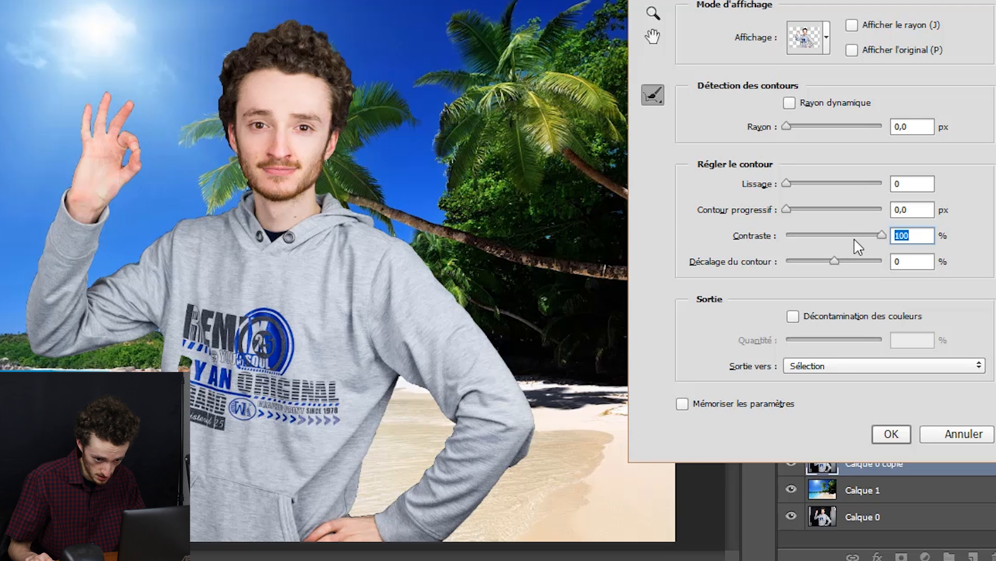
left_click_drag(841, 235, 742, 234)
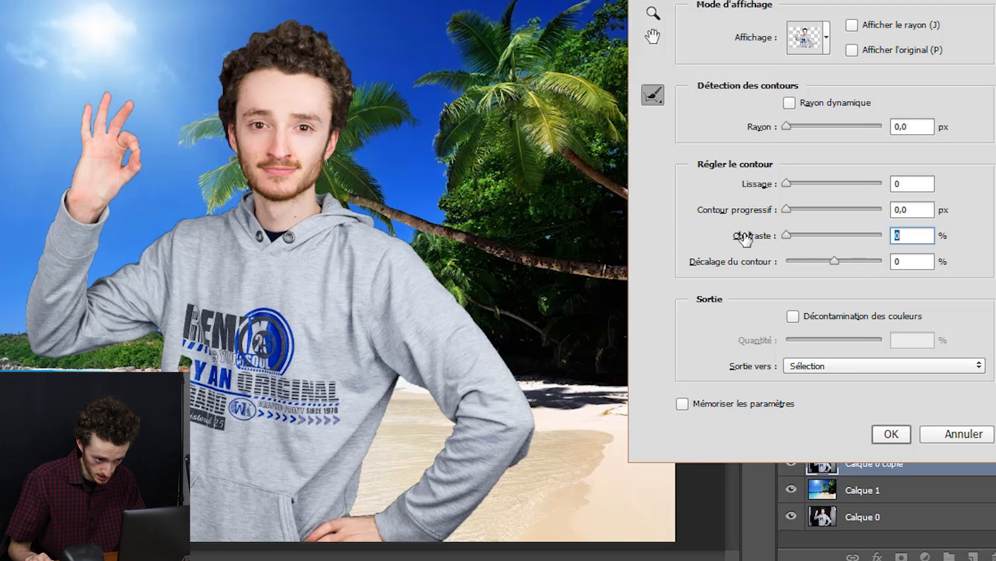
left_click_drag(788, 207, 791, 236)
left_click_drag(855, 244, 928, 244)
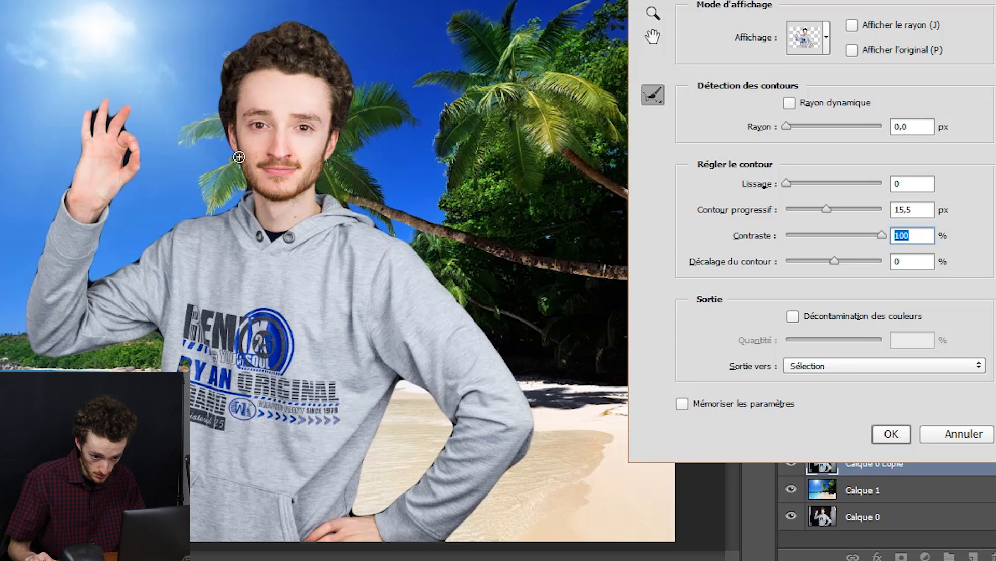
left_click_drag(796, 234, 772, 233)
left_click_drag(826, 209, 690, 210)
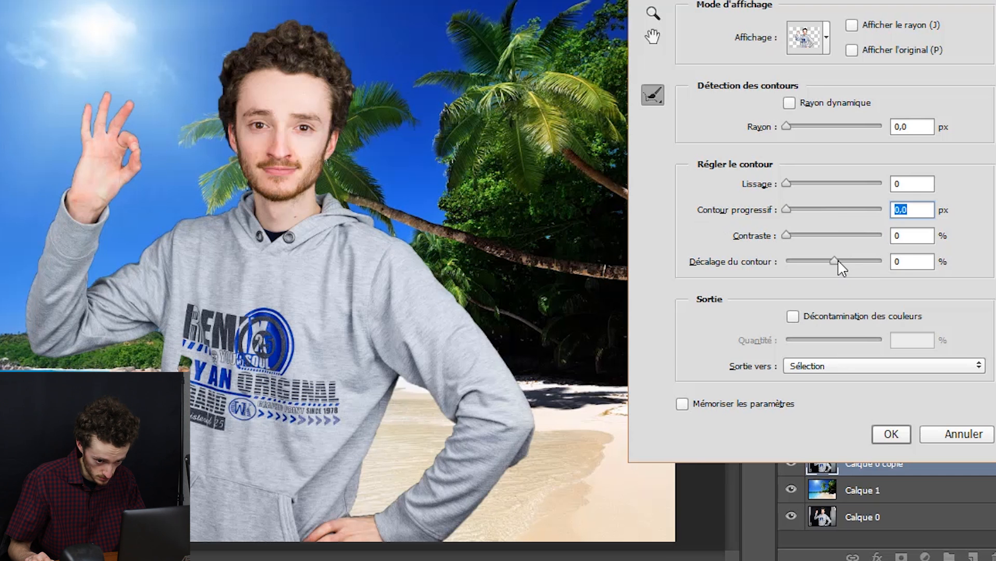
Test Décalage du contour at -100 % and set it to 5 %.
left_click_drag(838, 261, 814, 261)
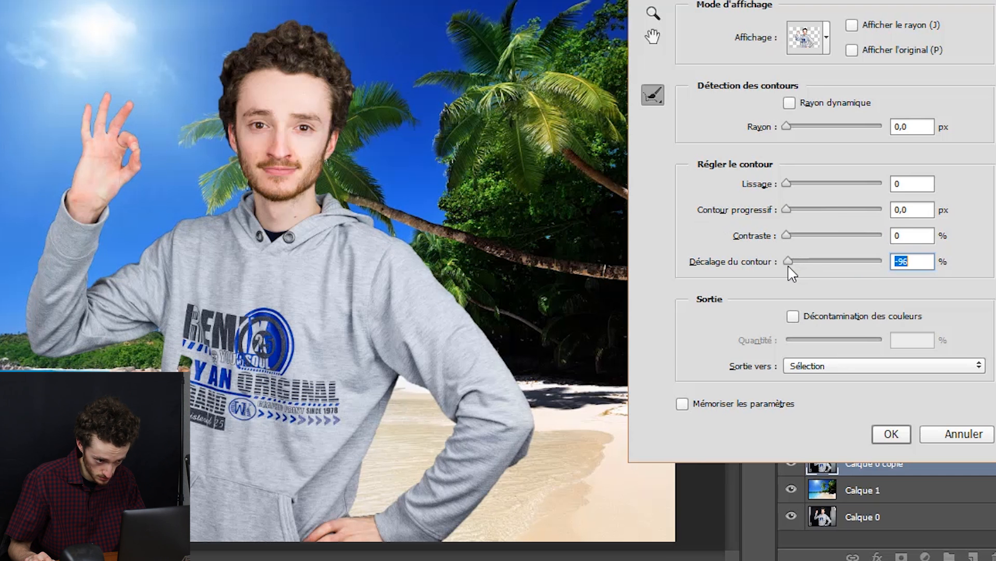
mouse_move(789, 261)
left_mouse_down()
mouse_move(888, 258)
mouse_move(790, 262)
left_mouse_up()
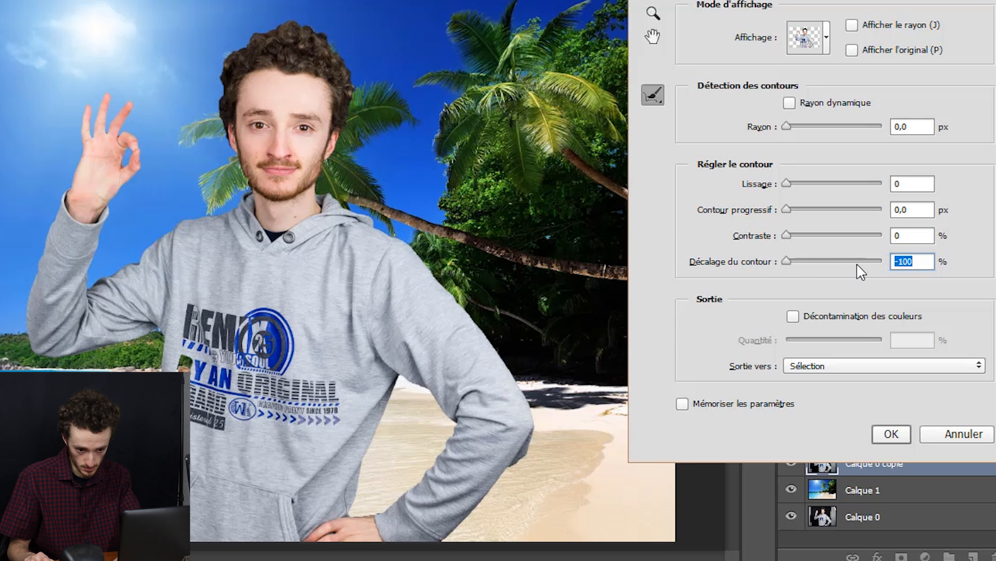
type("5")
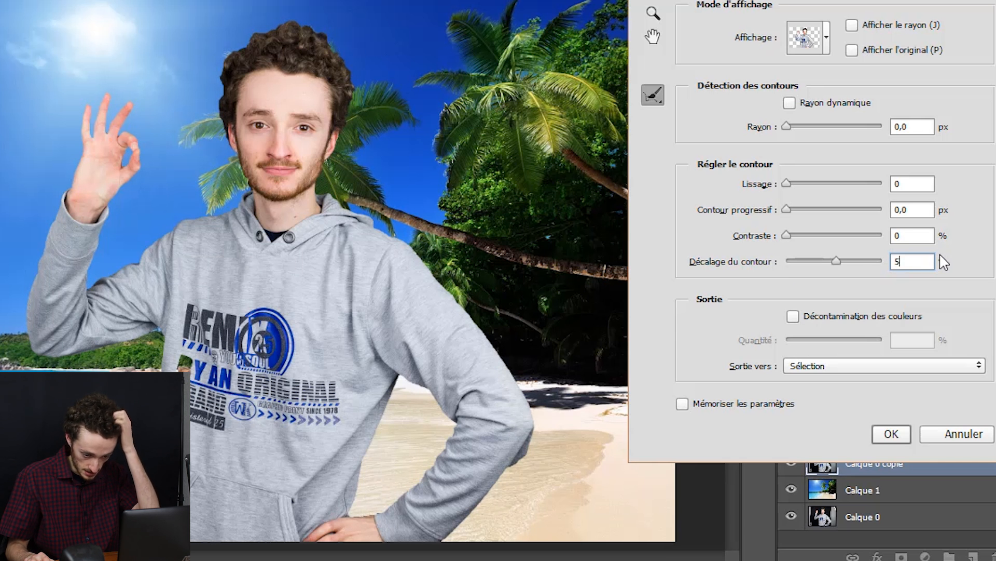
Reset Décalage du contour to 0 %, enable Décontamination des couleurs, and compare Quantité at 0 % and 100 %.
type("00")
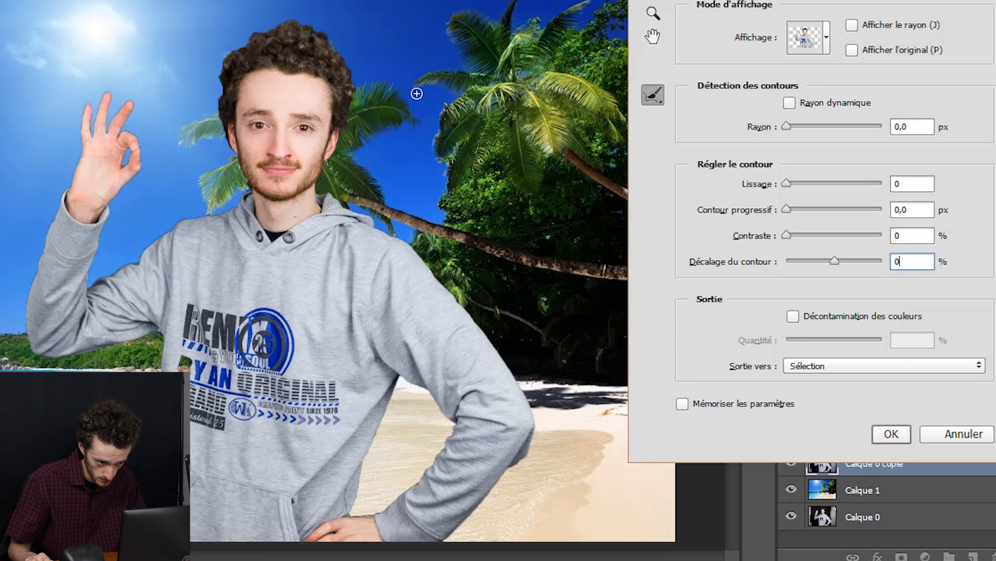
left_click(793, 316)
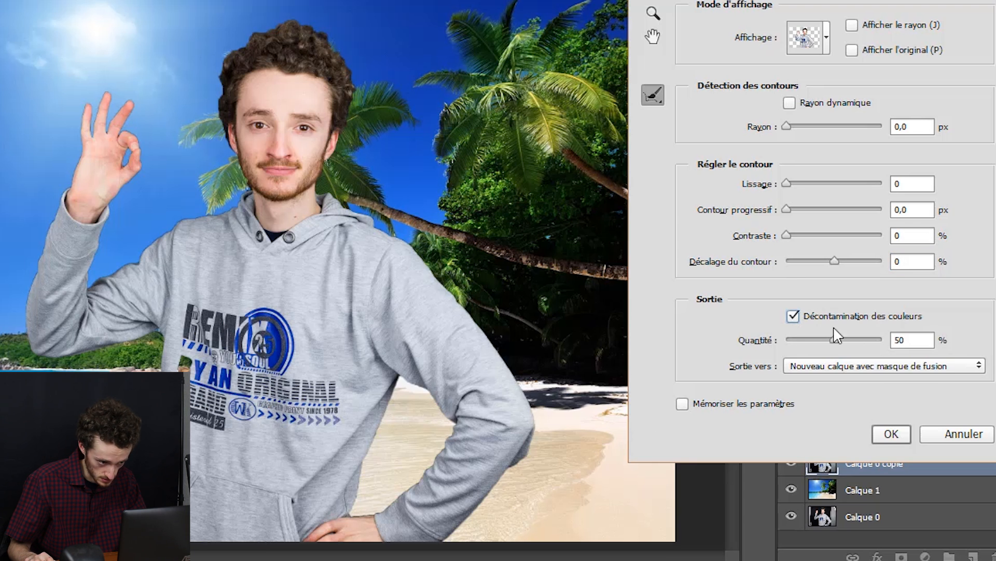
left_click_drag(842, 344, 669, 336)
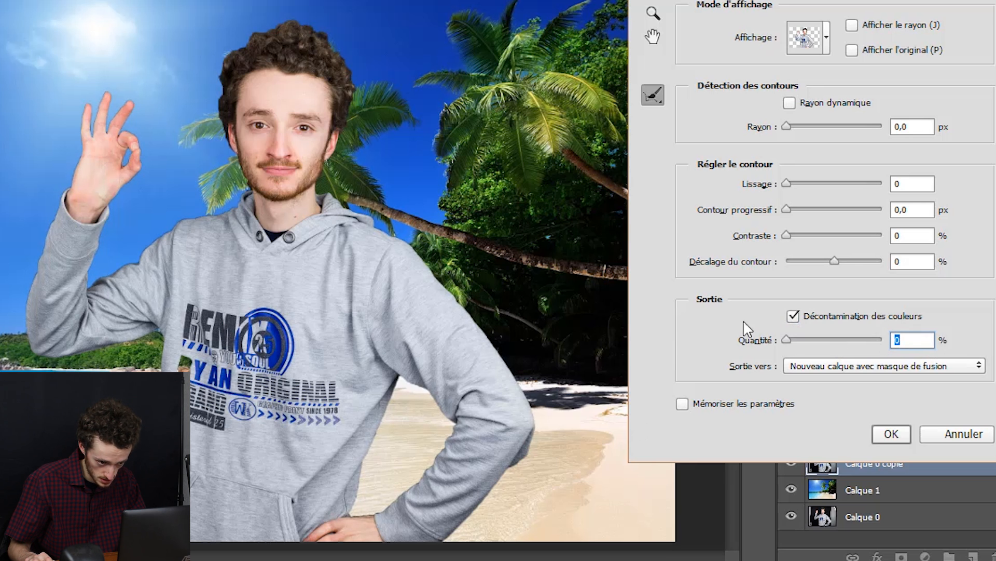
left_click_drag(785, 340, 942, 347)
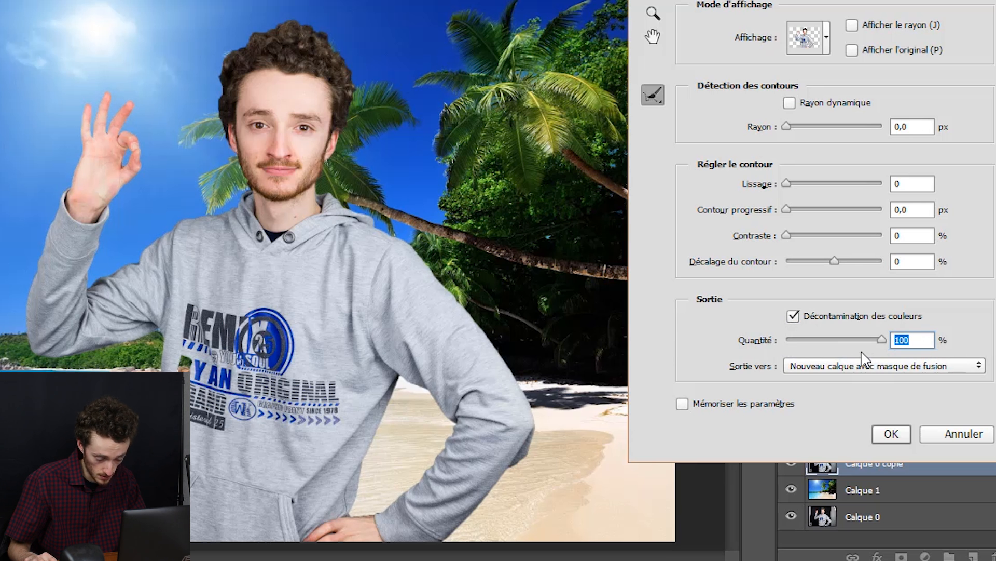
left_click_drag(882, 341, 750, 344)
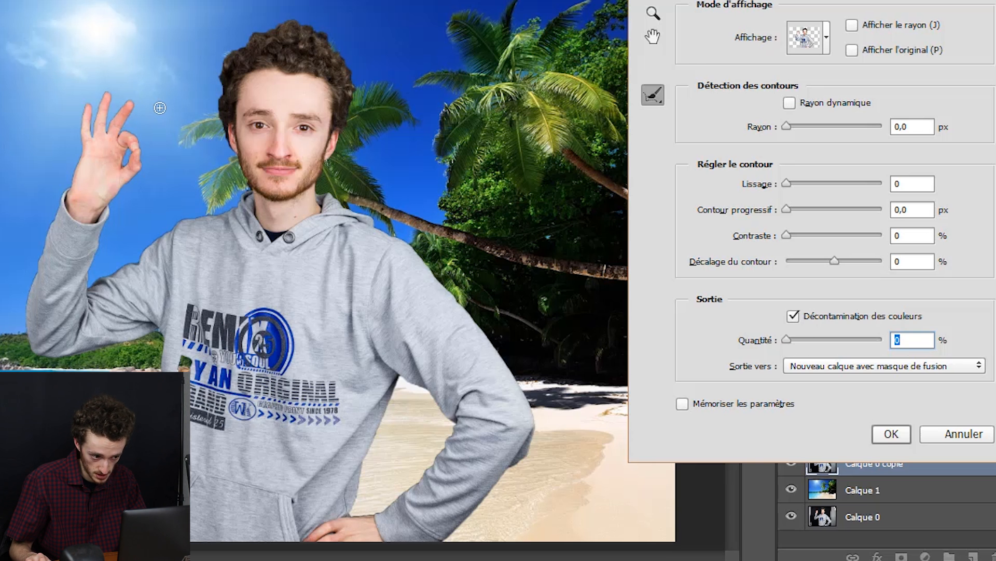
left_click_drag(796, 344, 882, 341)
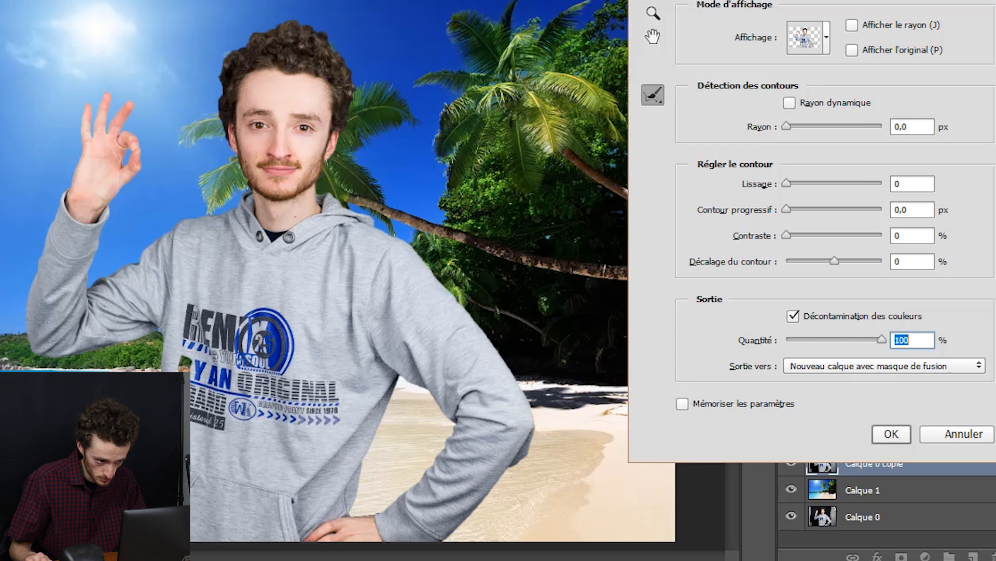
Compare Quantité at 0 % and 100 % on the raised hand's outline and the whole figure, ending at 0 %.
scroll(23, 98, "up", 3)
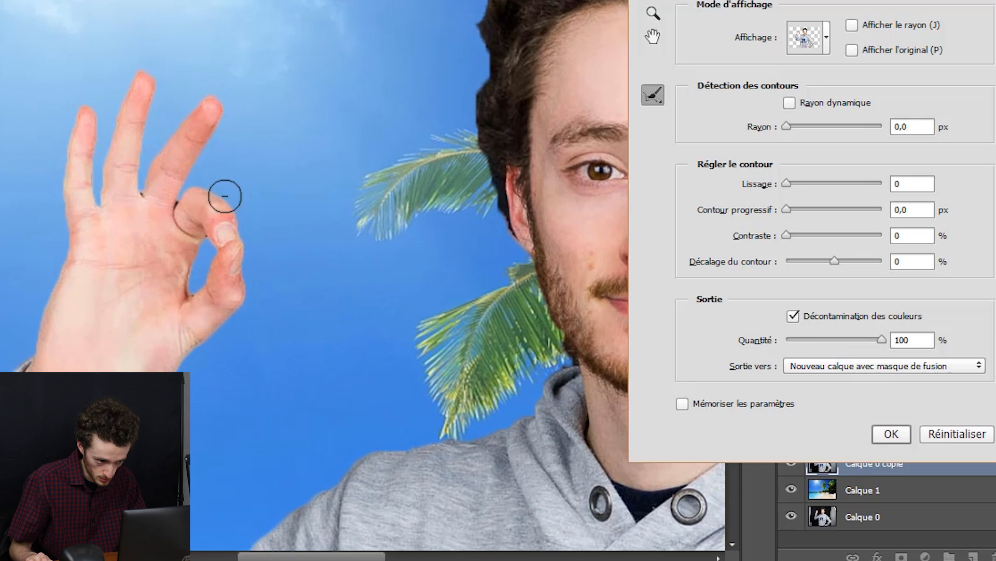
left_click_drag(882, 339, 716, 344)
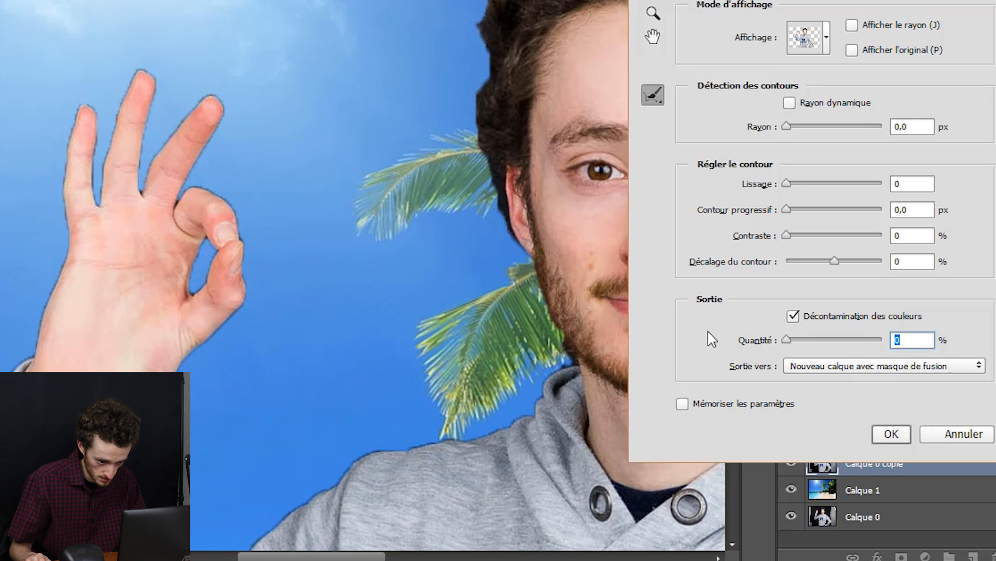
left_click_drag(788, 340, 974, 353)
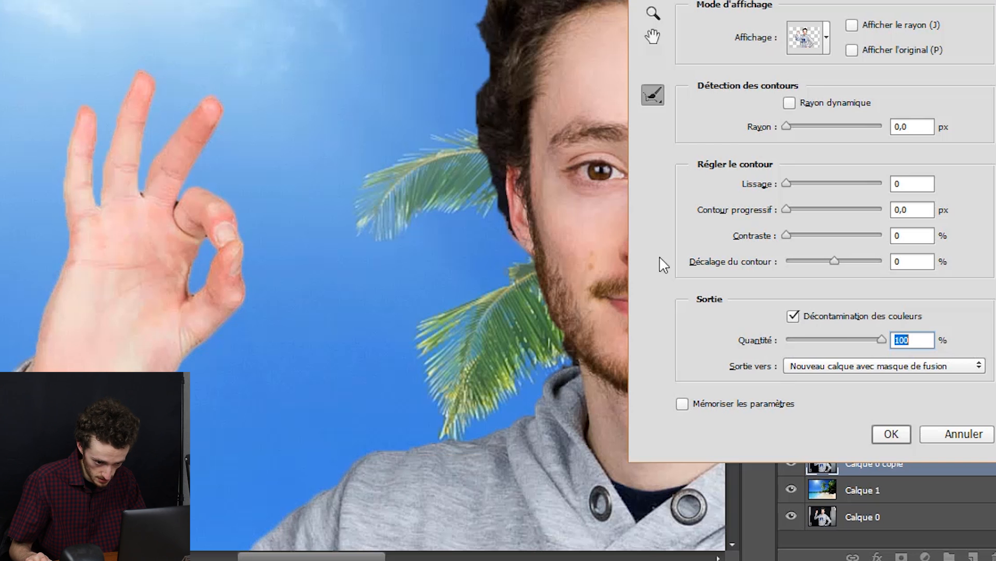
left_click_drag(878, 340, 948, 353)
key("alt")
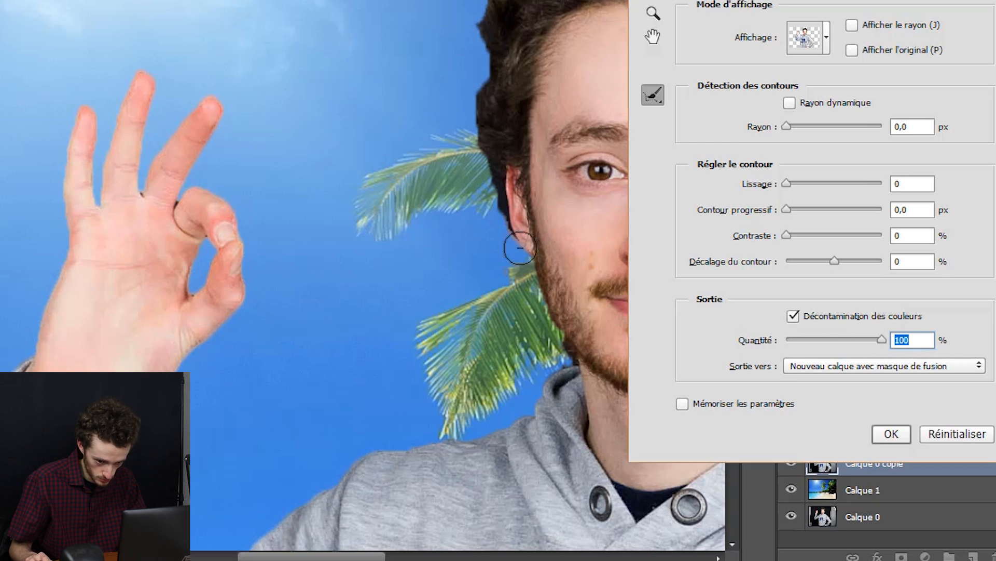
scroll(368, 270, "down", 1)
scroll(368, 269, "down", 2)
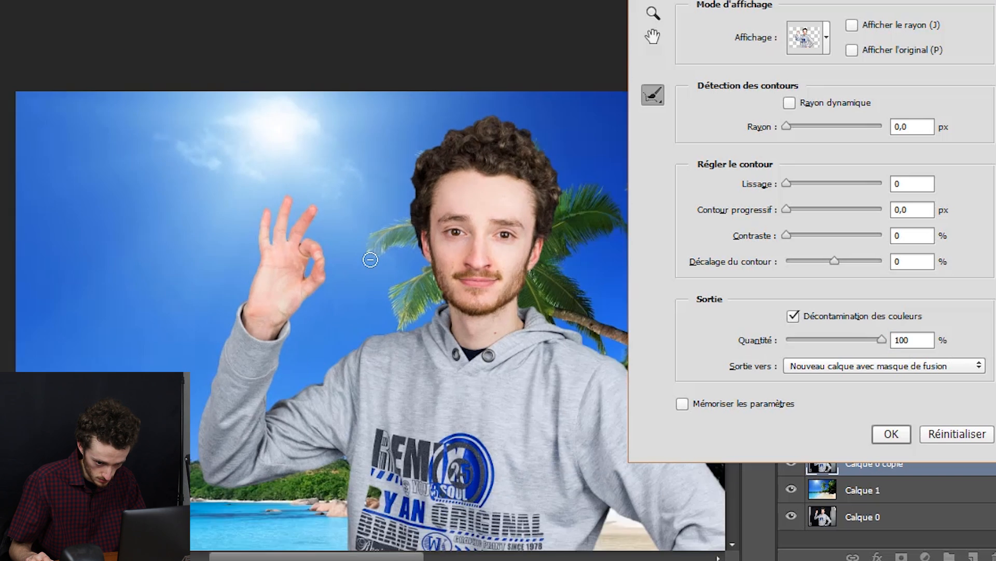
left_click_drag(881, 340, 745, 348)
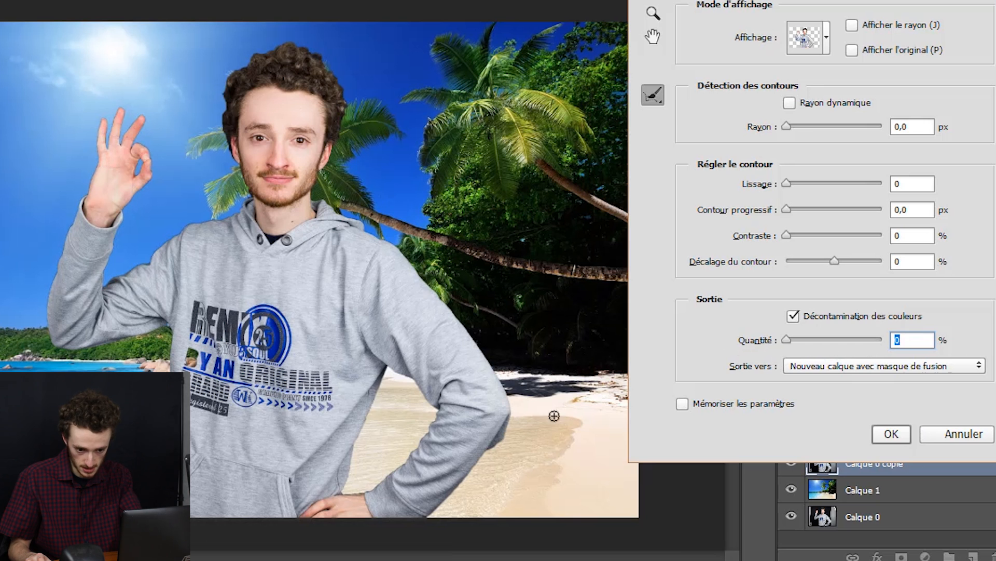
Apply the edge refinement as a new layer with a layer mask, and undo it.
type("5")
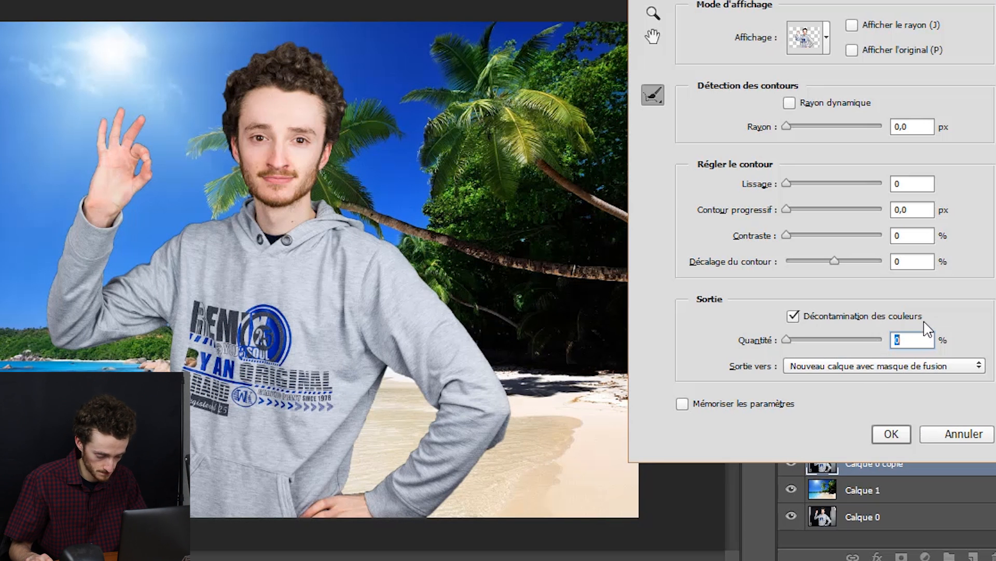
type("0")
key("Return")
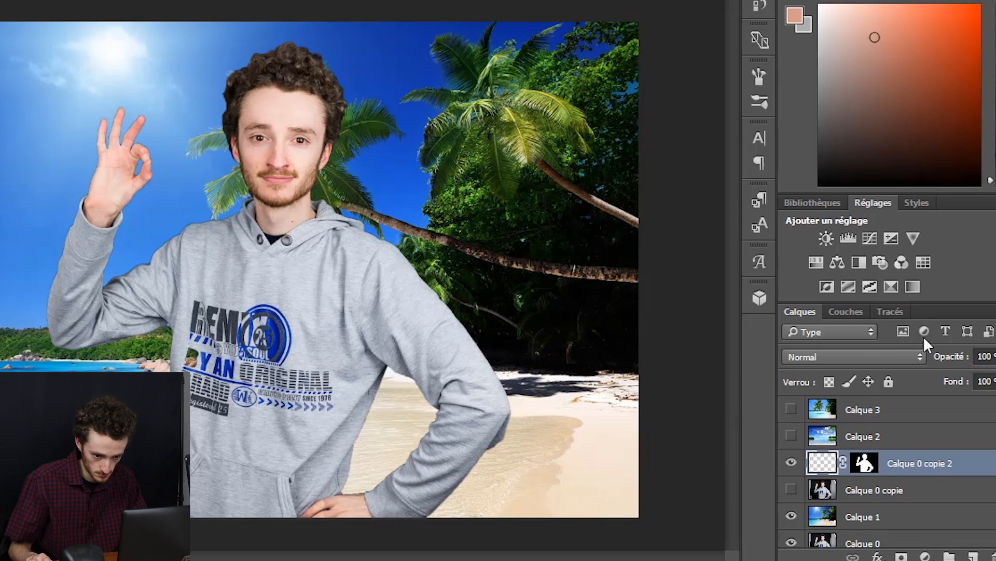
key("ctrl+z")
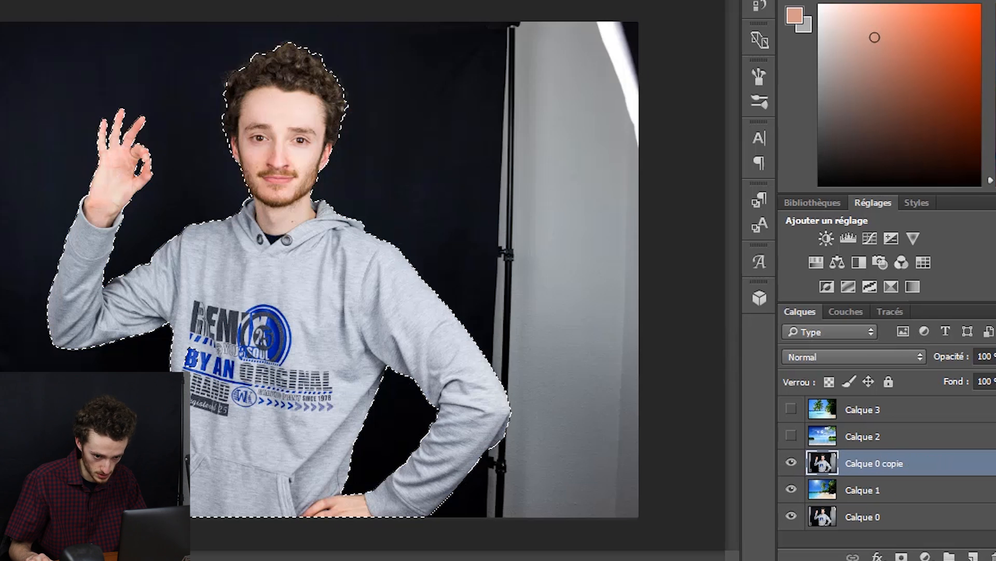
Reopen Refine Edge on the man's selection, enable Décontamination des couleurs, and select the Amélioration du rayon tool.
key("ctrl+alt+r")
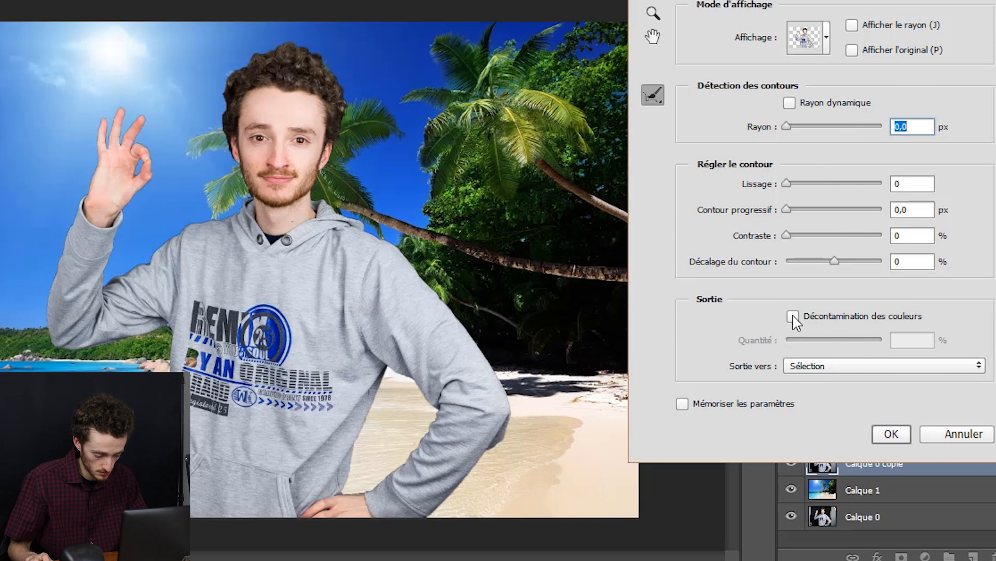
left_click(793, 315)
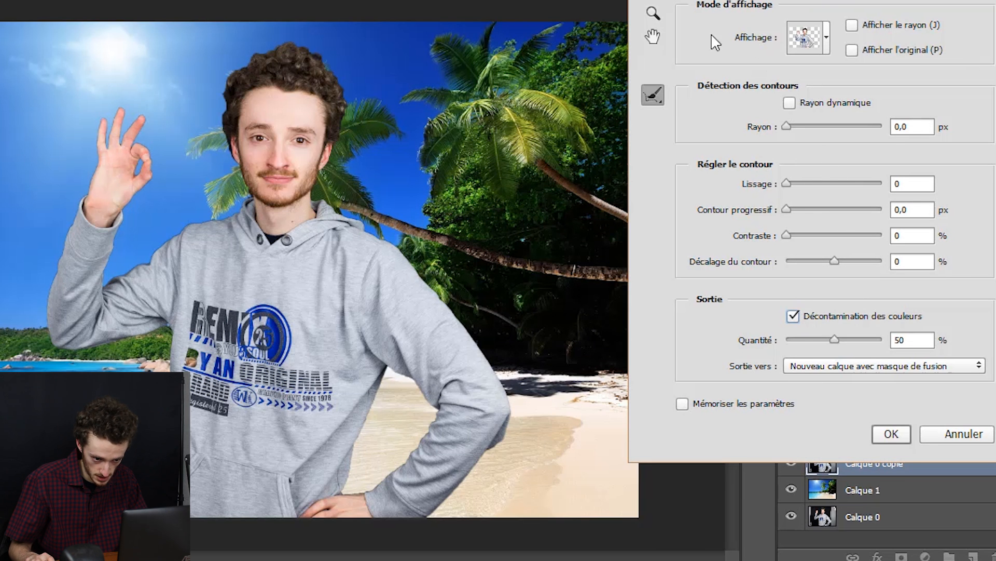
left_click(658, 94)
left_click(674, 102)
left_click(658, 101)
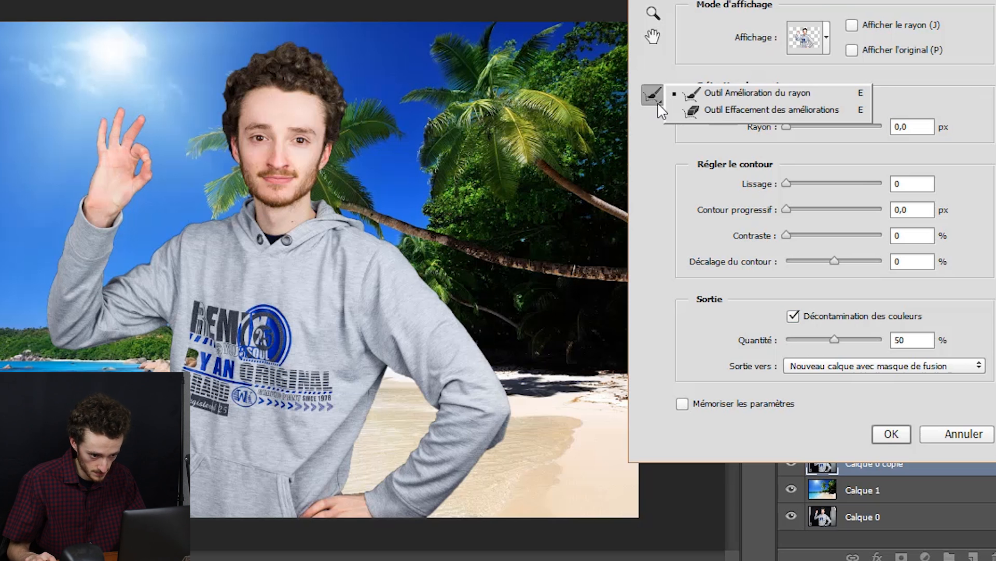
left_click(757, 92)
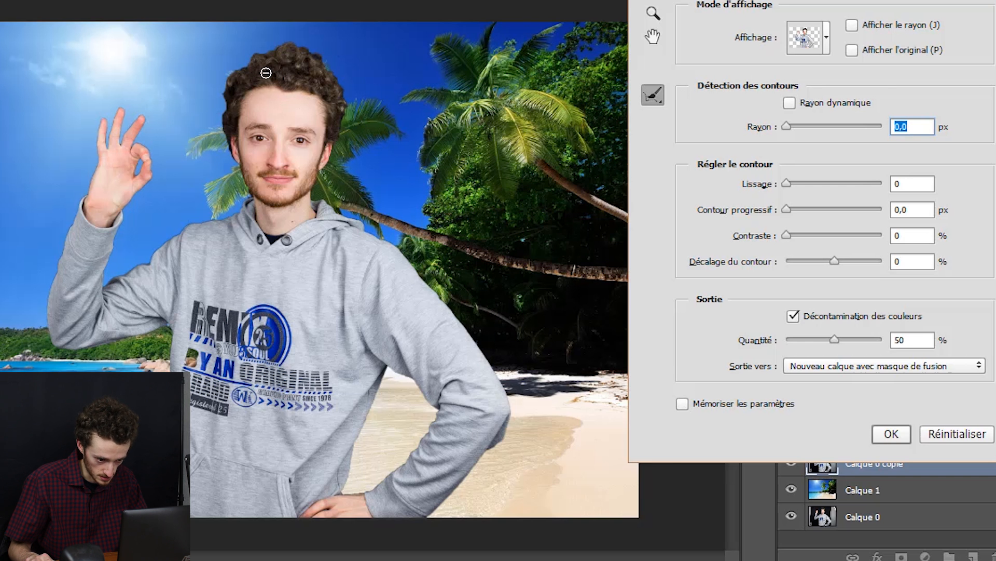
Paint over both sides of the curly hair's outline with the Amélioration du rayon tool to recover the fine strands.
scroll(229, 72, "up", 3)
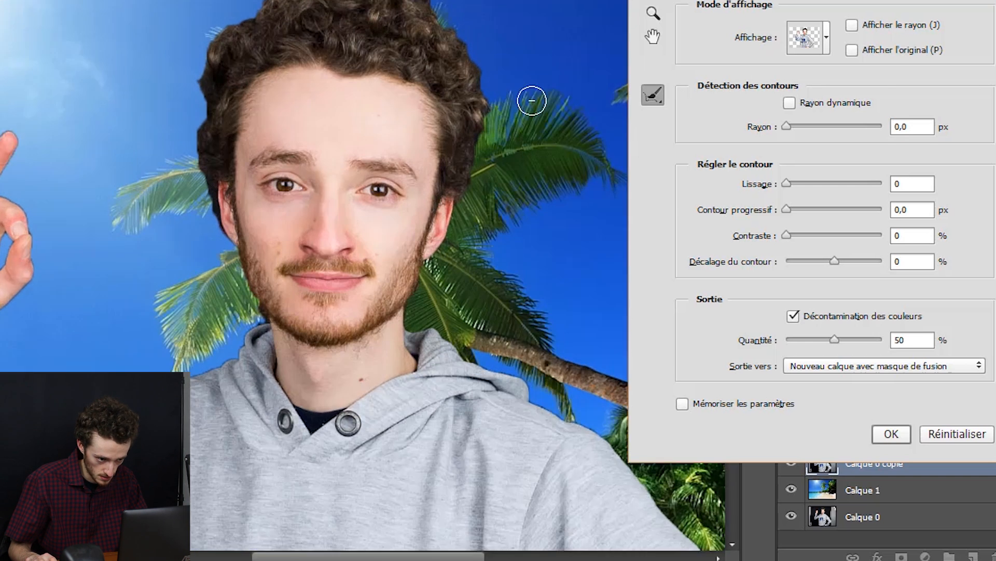
scroll(532, 101, "up", 1)
scroll(523, 212, "up", 1)
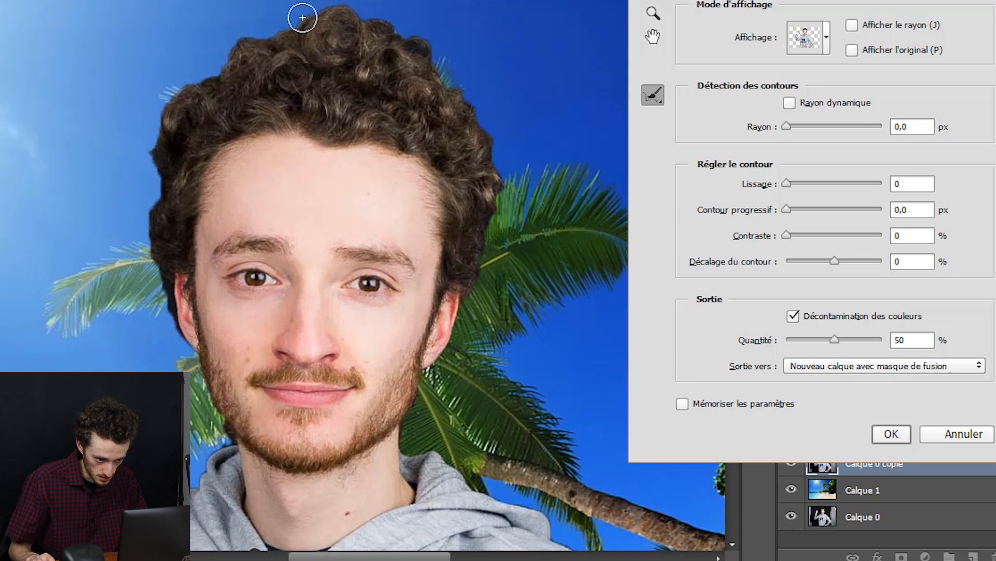
mouse_move(311, 18)
left_mouse_down()
mouse_move(348, 7)
mouse_move(394, 22)
mouse_move(477, 105)
mouse_move(498, 160)
mouse_move(470, 301)
mouse_move(478, 218)
left_mouse_up()
mouse_move(352, 14)
left_mouse_down()
mouse_move(316, 8)
mouse_move(302, 23)
mouse_move(322, 28)
mouse_move(222, 91)
mouse_move(187, 224)
mouse_move(227, 349)
left_mouse_up()
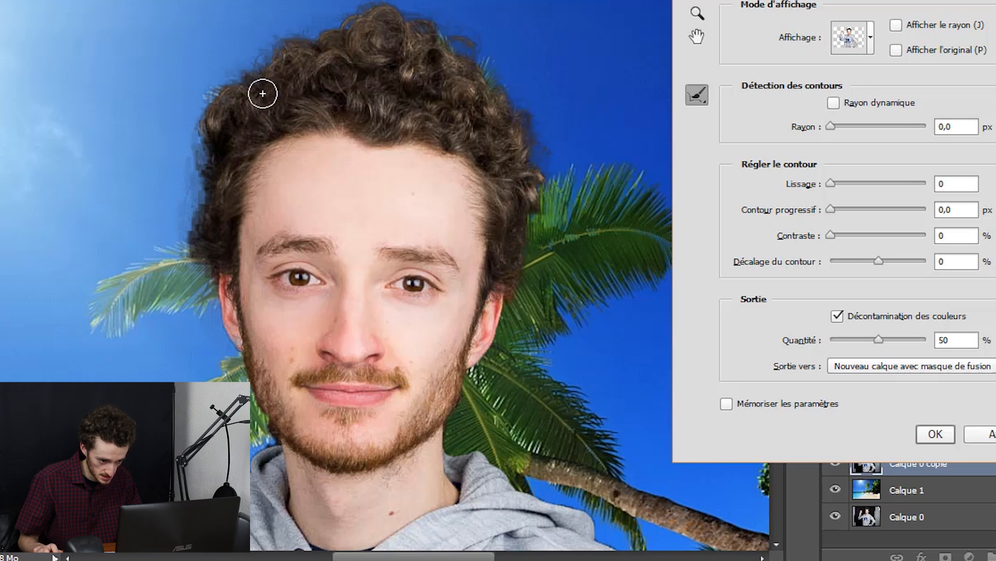
scroll(182, 218, "up", 5)
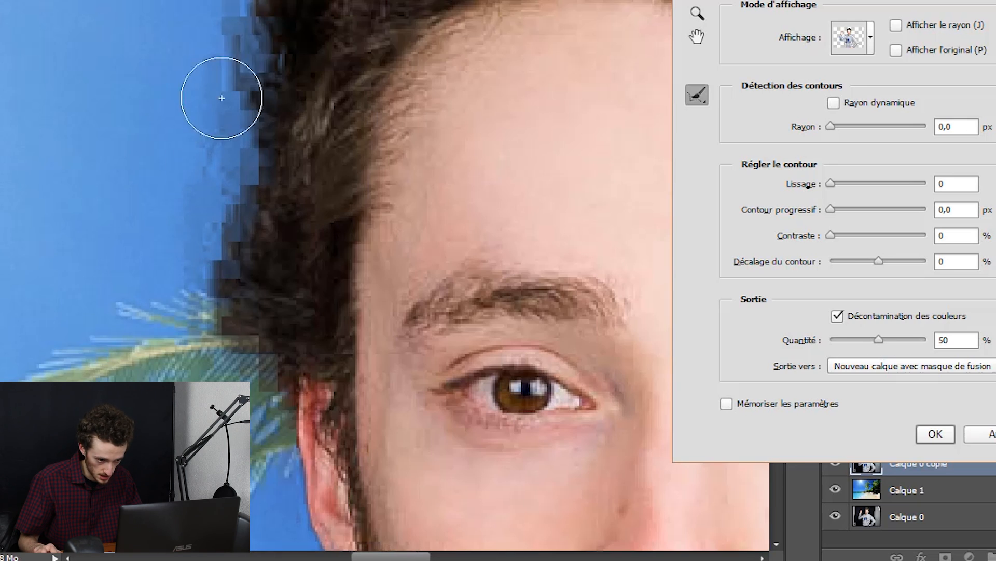
scroll(254, 177, "down", 5)
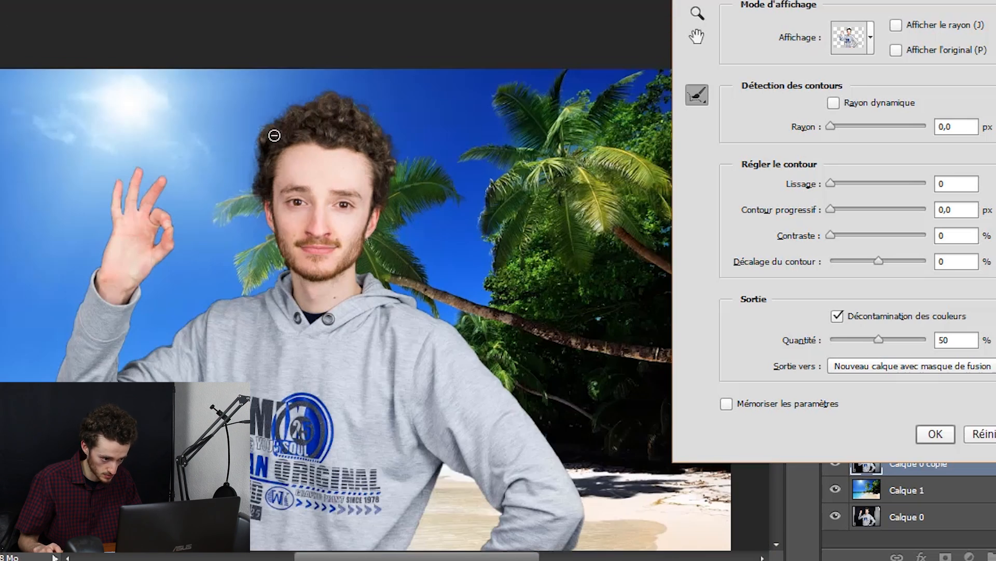
Paint the radius refinement along the ears, jaw, neck and hood down to both shoulders.
scroll(391, 218, "up", 4)
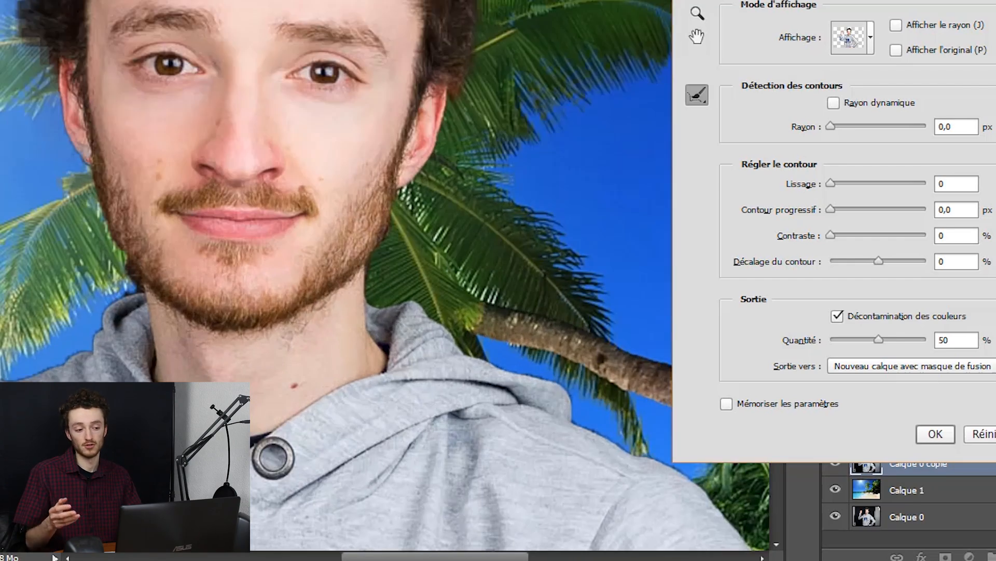
scroll(27, 228, "down", 2)
scroll(31, 156, "up", 2)
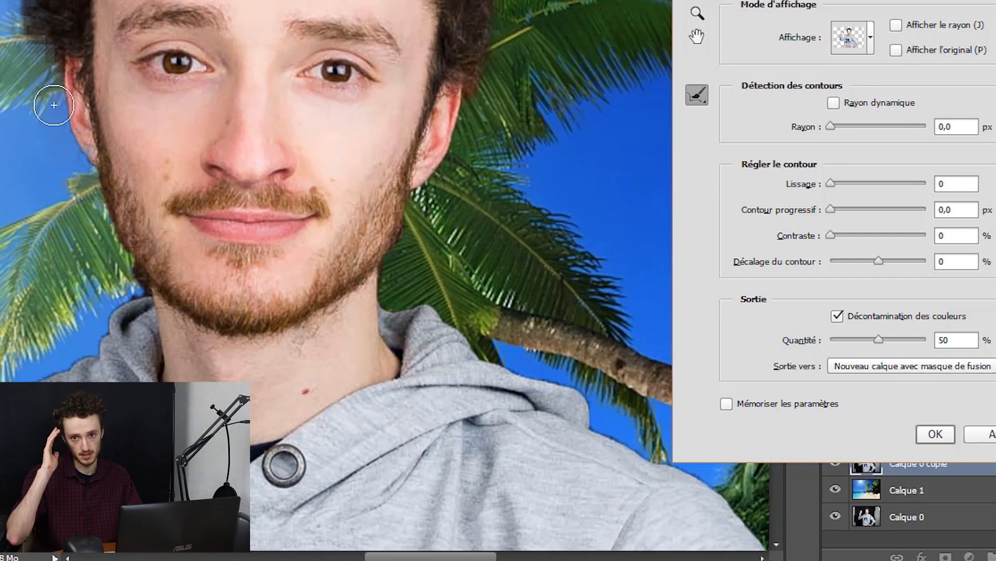
left_click_drag(58, 79, 79, 156)
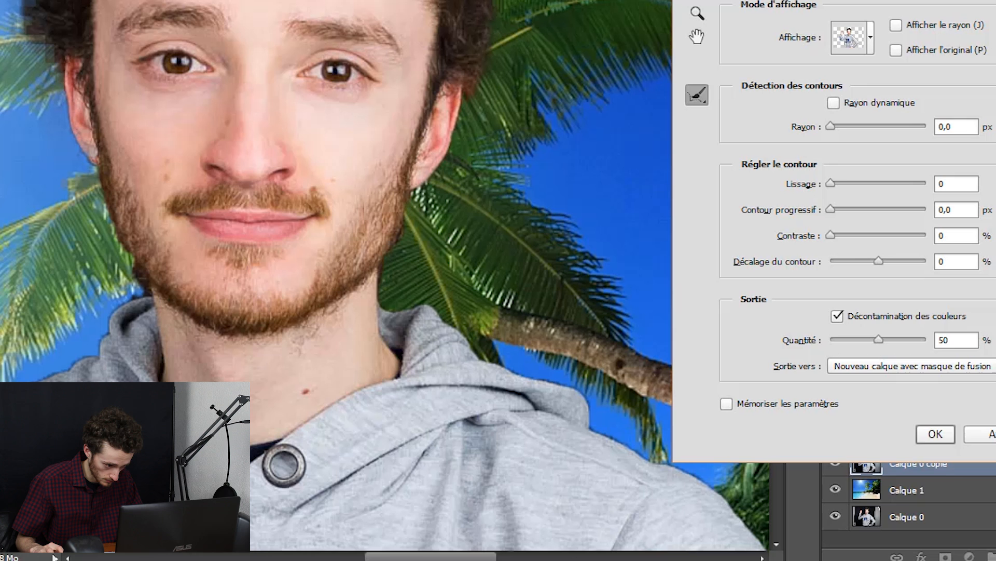
mouse_move(98, 170)
left_mouse_down()
mouse_move(137, 295)
mouse_move(151, 292)
mouse_move(17, 369)
left_mouse_up()
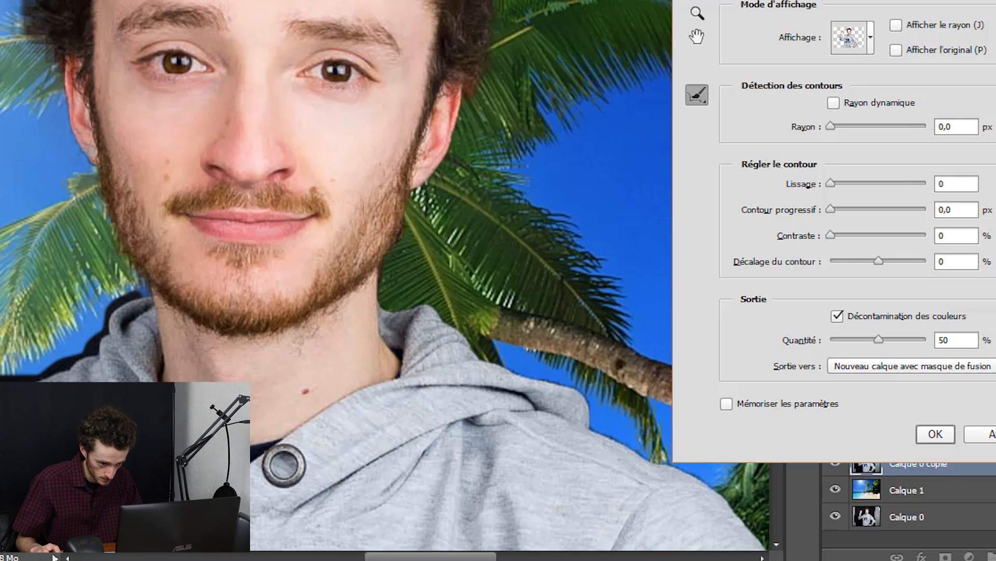
mouse_move(464, 113)
left_mouse_down()
mouse_move(381, 289)
mouse_move(550, 391)
mouse_move(592, 402)
left_mouse_up()
Resize the refinement brush and paint the contour in the gap between the bent arm and the torso.
scroll(656, 461, "down", 8)
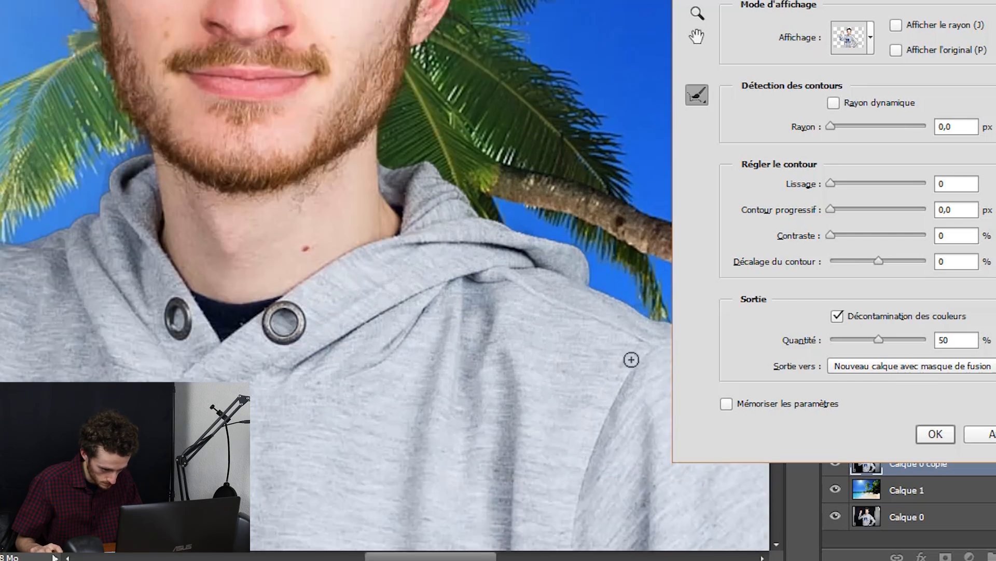
scroll(545, 374, "up", 8)
scroll(573, 390, "down", 2)
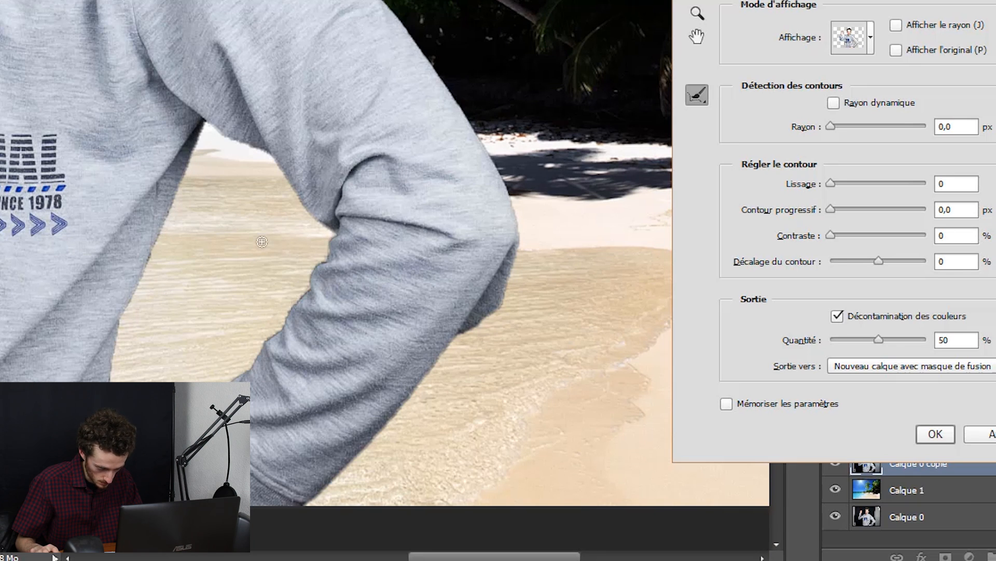
right_click(203, 278, "alt")
left_click_drag(223, 278, 205, 289)
scroll(436, 343, "down", 3)
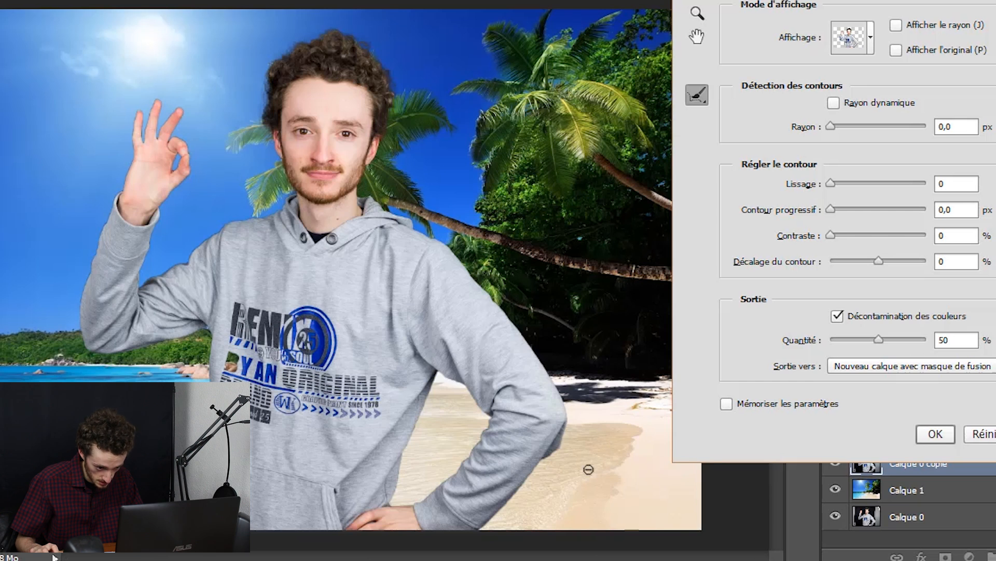
Paint the radius refinement over the hoodie's outer contour at the elbow of the bent arm.
scroll(588, 468, "up", 3)
mouse_move(534, 347)
left_mouse_down()
mouse_move(507, 407)
mouse_move(468, 439)
mouse_move(493, 465)
mouse_move(511, 465)
left_mouse_up()
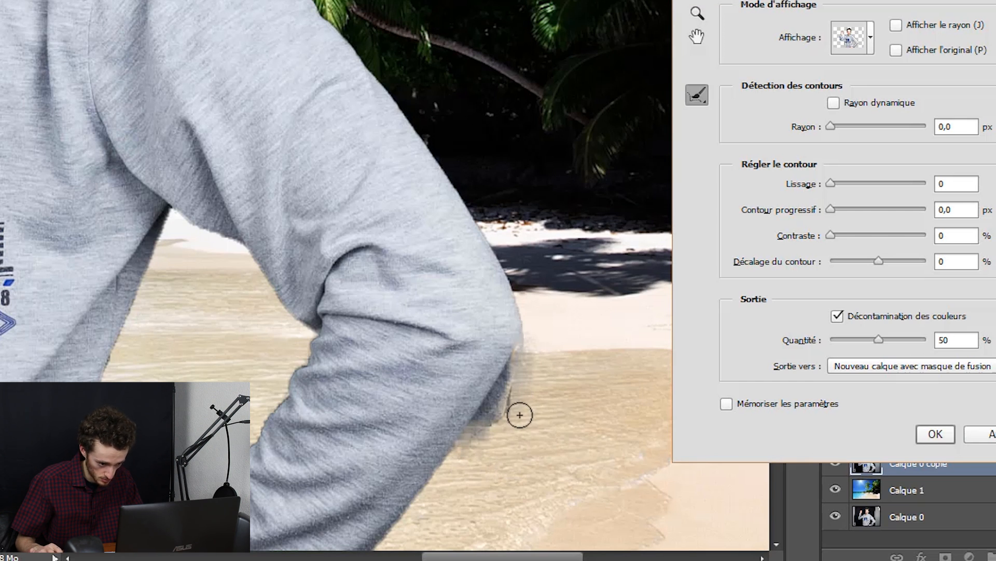
scroll(563, 418, "up", 4)
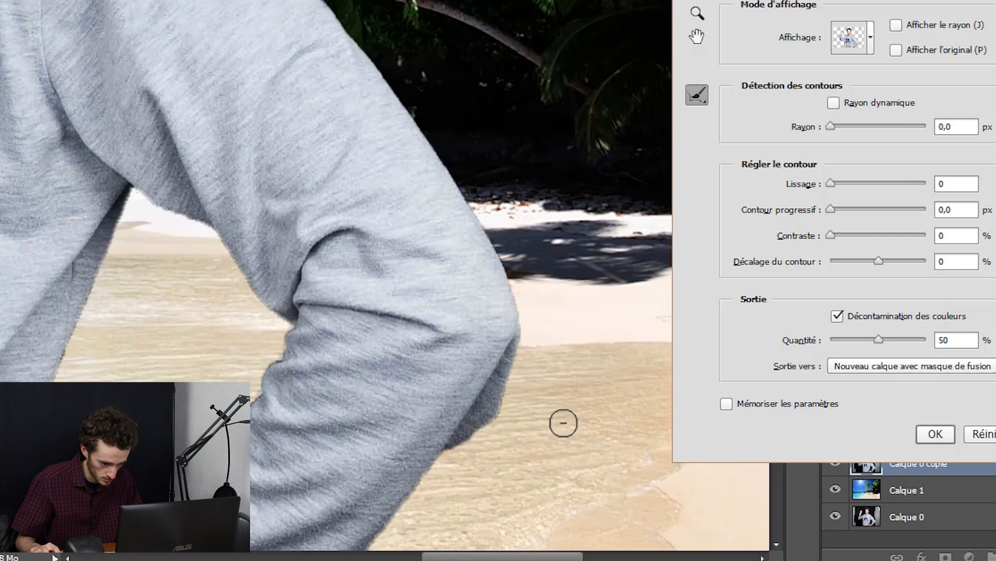
left_click_drag(496, 358, 481, 367)
mouse_move(486, 267)
left_mouse_down()
mouse_move(444, 405)
mouse_move(391, 456)
mouse_move(328, 490)
left_mouse_up()
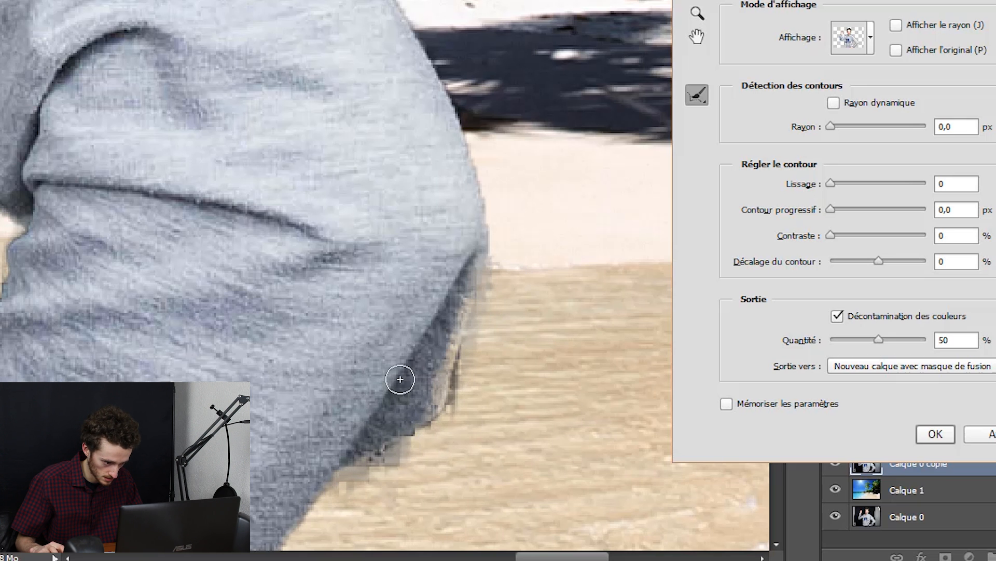
scroll(94, 303, "down", 2)
scroll(94, 303, "down", 3)
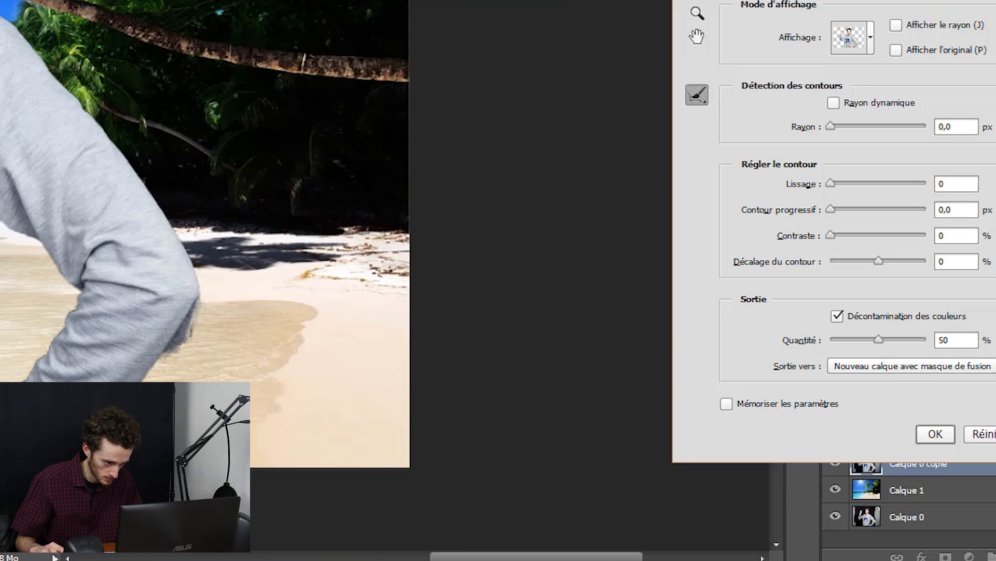
Paint the radius refinement down the hoodie's torso edge facing the sea, from below the raised arm to the front pocket.
scroll(80, 412, "up", 3)
mouse_move(530, 558)
left_mouse_down()
mouse_move(312, 538)
mouse_move(349, 534)
left_mouse_up()
left_click_drag(363, 129, 357, 273)
mouse_move(365, 215)
left_mouse_down()
mouse_move(359, 347)
mouse_move(374, 455)
left_mouse_up()
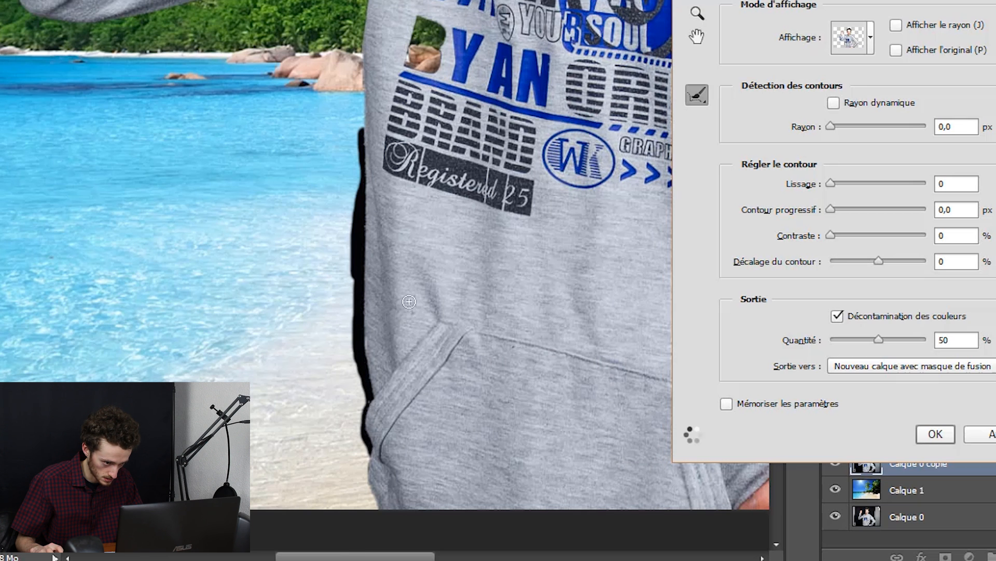
Paint the radius refinement around the raised arm, covering both sides of the forearm sleeve, the cuff and the upper arm.
scroll(410, 267, "up", 10)
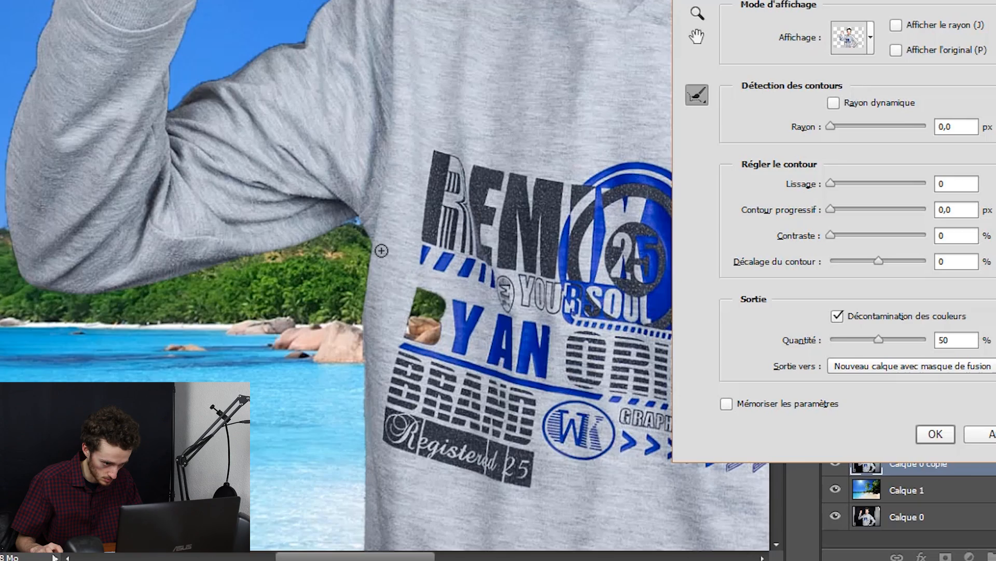
scroll(328, 224, "up", 6)
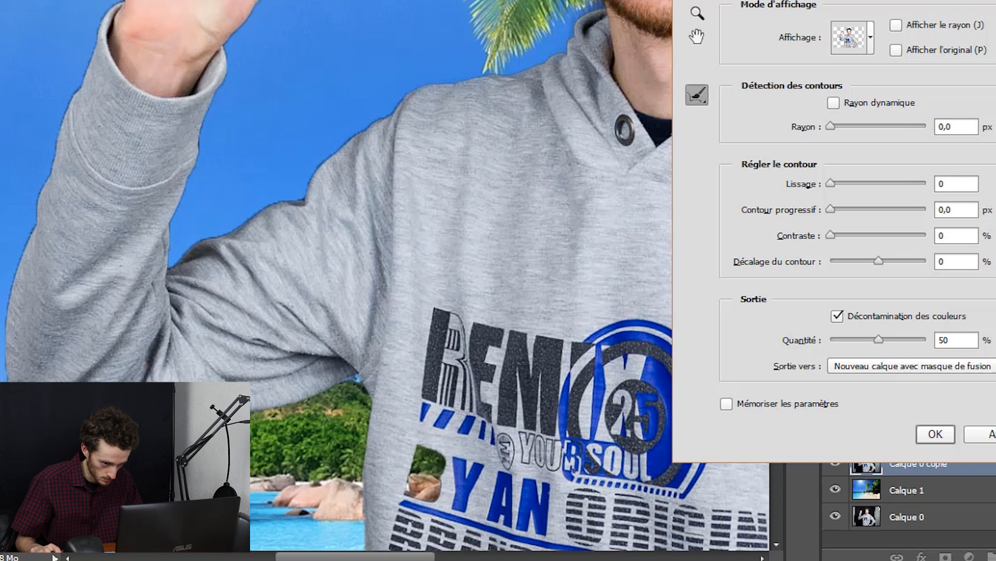
mouse_move(10, 358)
left_mouse_down()
mouse_move(7, 371)
mouse_move(10, 285)
mouse_move(44, 181)
left_mouse_up()
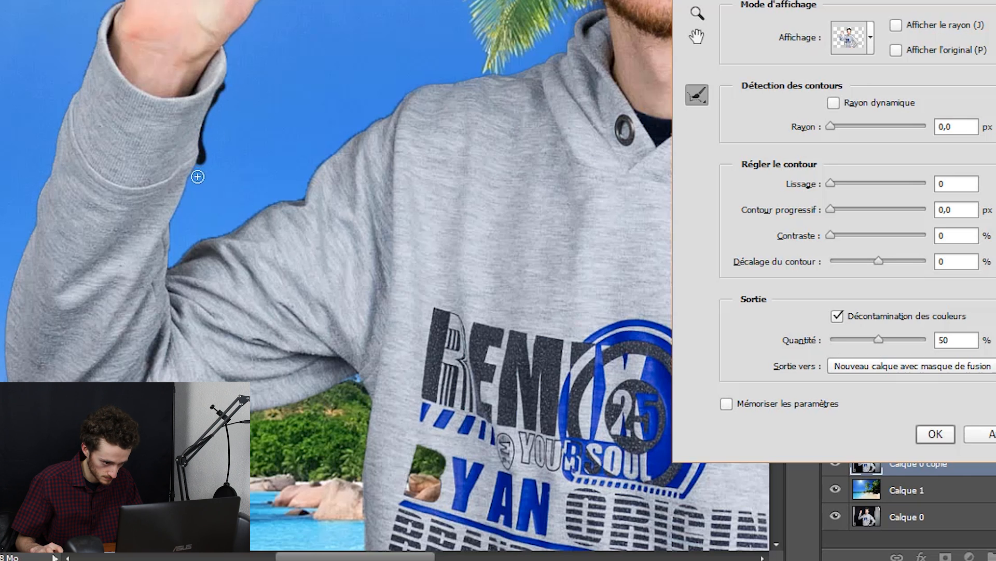
left_click_drag(198, 176, 170, 243)
left_click_drag(75, 86, 117, 1)
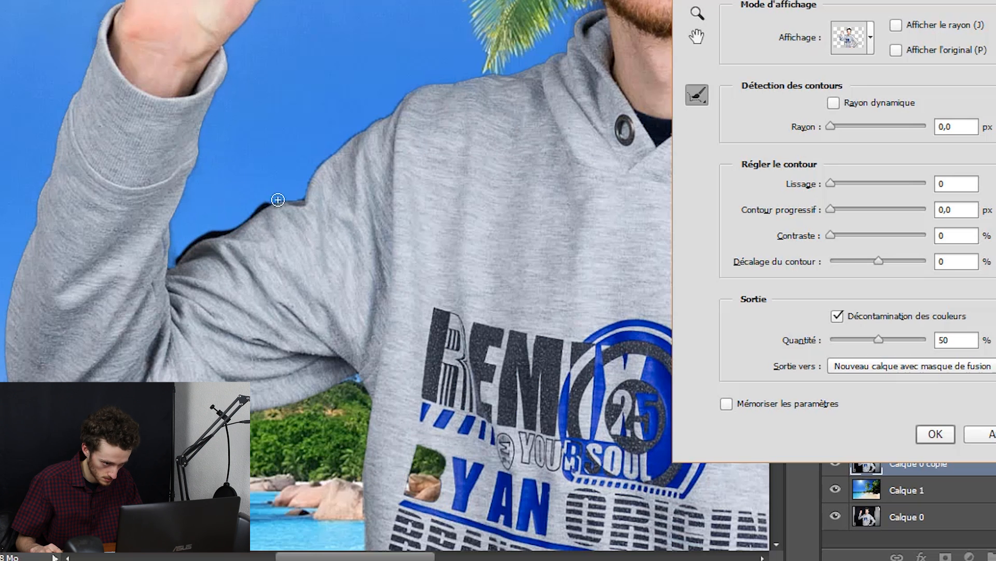
scroll(301, 174, "up", 2)
scroll(301, 176, "up", 4)
mouse_move(122, 299)
left_mouse_down()
mouse_move(150, 235)
mouse_move(142, 231)
mouse_move(171, 78)
mouse_move(181, 168)
mouse_move(190, 119)
mouse_move(228, 59)
mouse_move(219, 144)
mouse_move(232, 113)
mouse_move(270, 77)
mouse_move(266, 139)
mouse_move(310, 199)
left_mouse_up()
mouse_move(276, 200)
left_mouse_down()
mouse_move(264, 224)
mouse_move(294, 205)
mouse_move(274, 289)
mouse_move(229, 347)
left_mouse_up()
Try shifting the cutout's contour outward with the Décalage du contour setting.
scroll(342, 210, "down", 10)
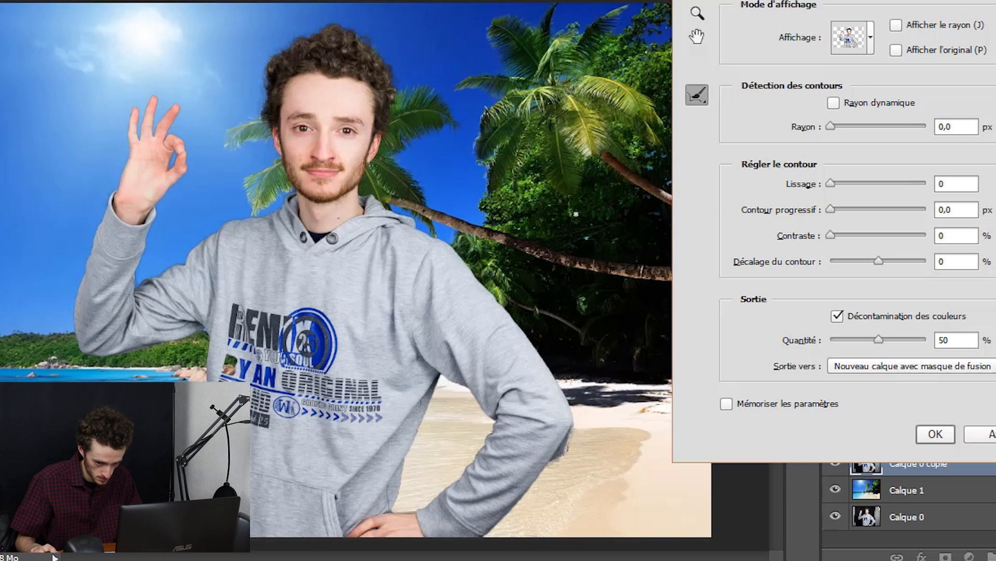
scroll(342, 209, "down", 1)
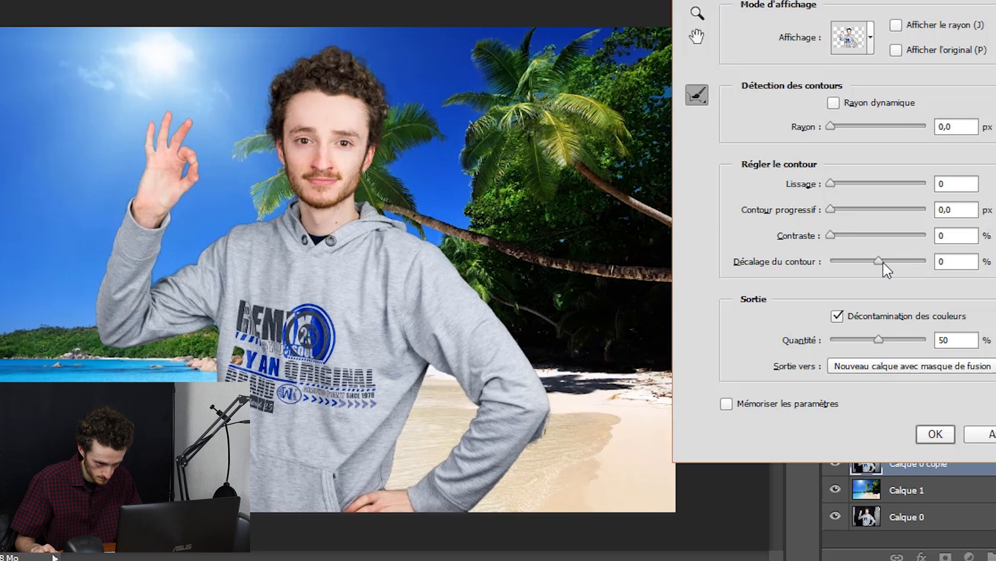
left_click_drag(881, 261, 960, 263)
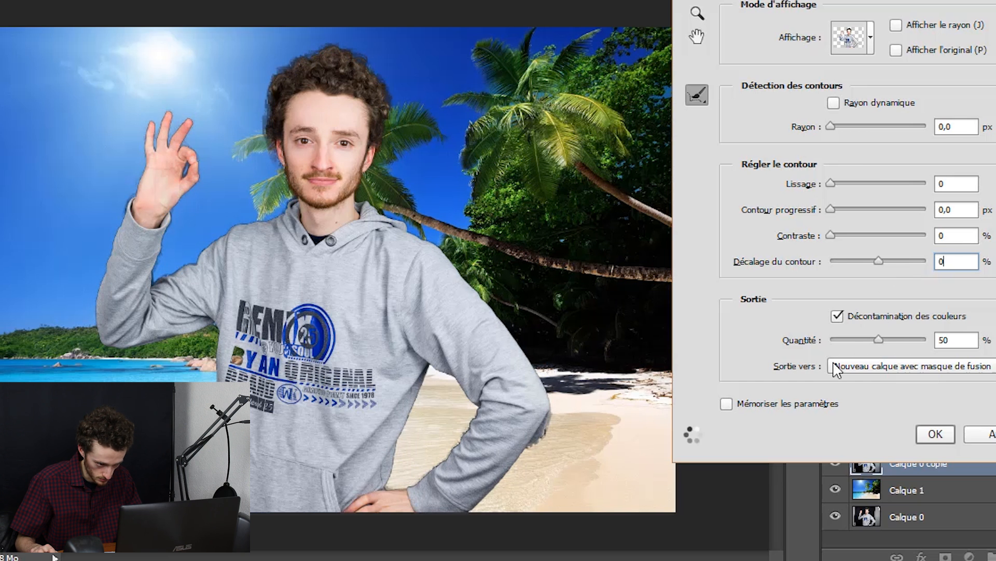
Set the colour decontamination amount to 94% and output the refinement to a new layer with a layer mask.
left_click_drag(879, 339, 970, 338)
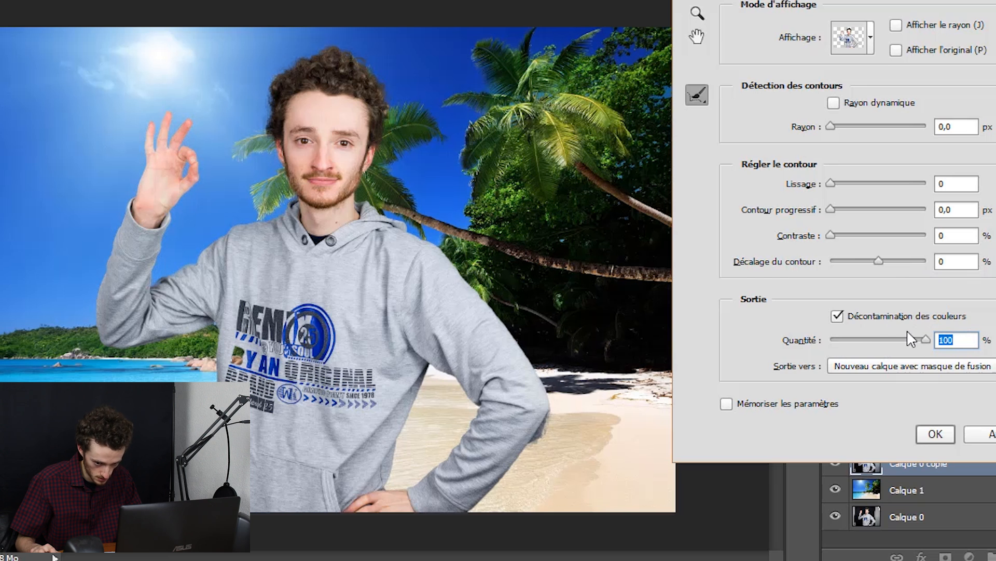
left_click(881, 342)
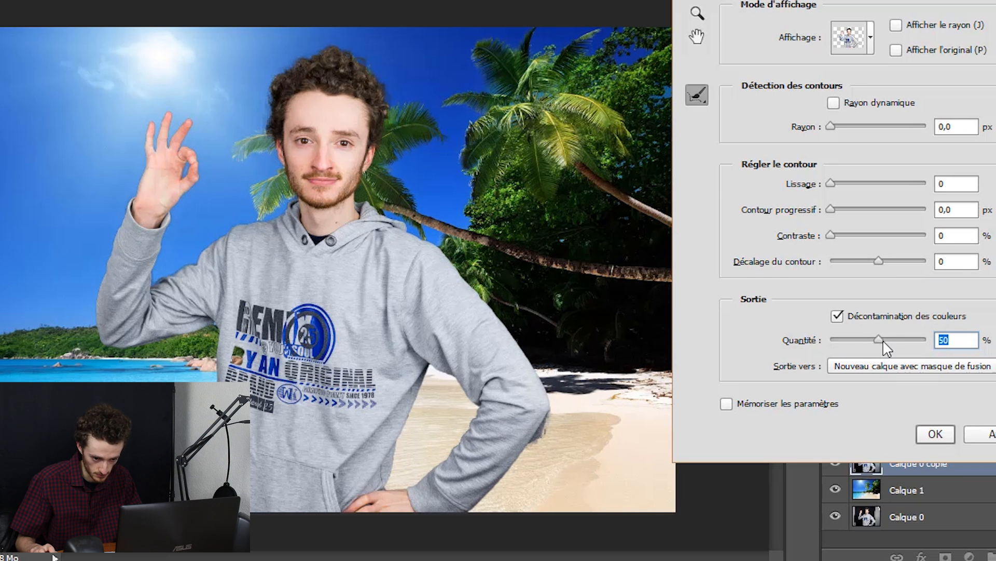
left_click_drag(952, 341, 901, 306)
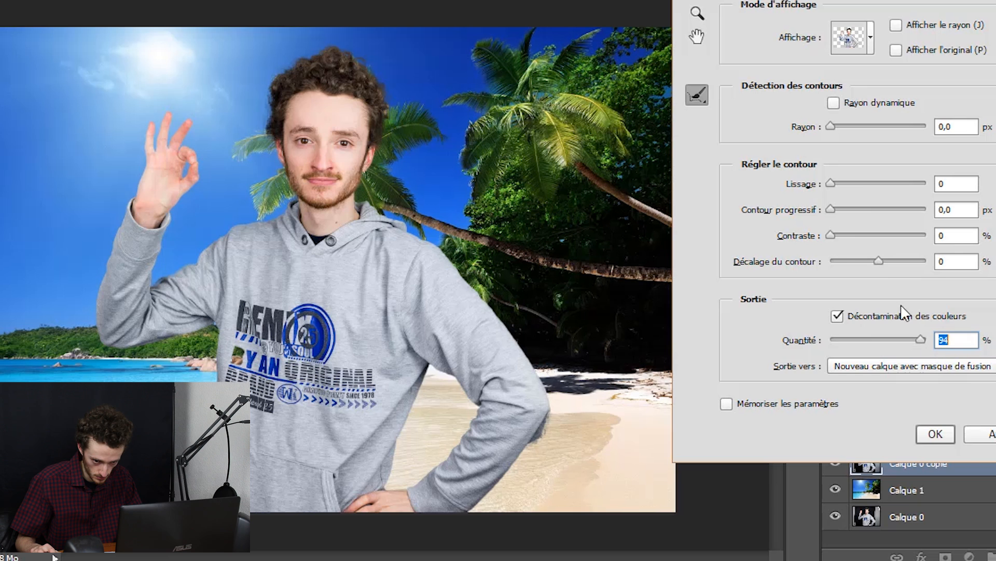
left_click(935, 435)
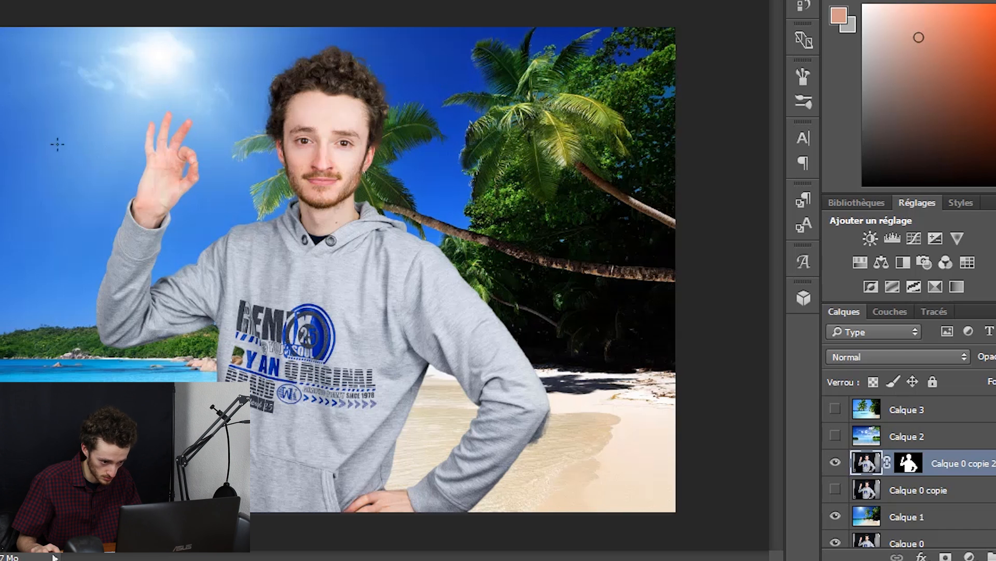
Select the layer mask of Calque 0 copie 2 and paint black over the jagged fringe below the bent elbow.
scroll(457, 230, "down", 2)
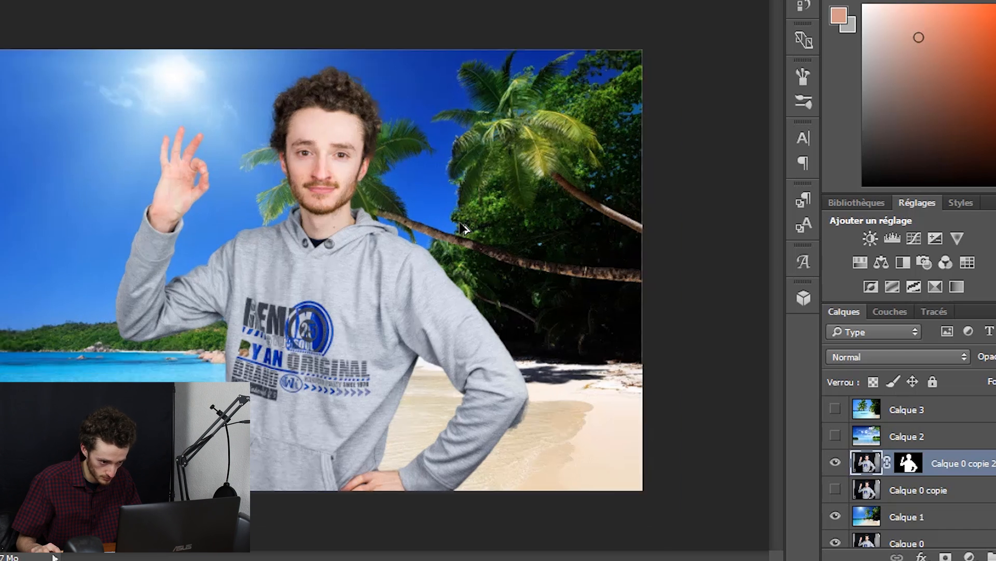
scroll(458, 230, "up", 3)
scroll(457, 230, "down", 1)
mouse_move(379, 254)
left_mouse_down()
mouse_move(390, 254)
mouse_move(304, 218)
mouse_move(280, 249)
mouse_move(433, 279)
mouse_move(386, 244)
mouse_move(371, 261)
mouse_move(380, 247)
left_mouse_up()
scroll(370, 239, "up", 3)
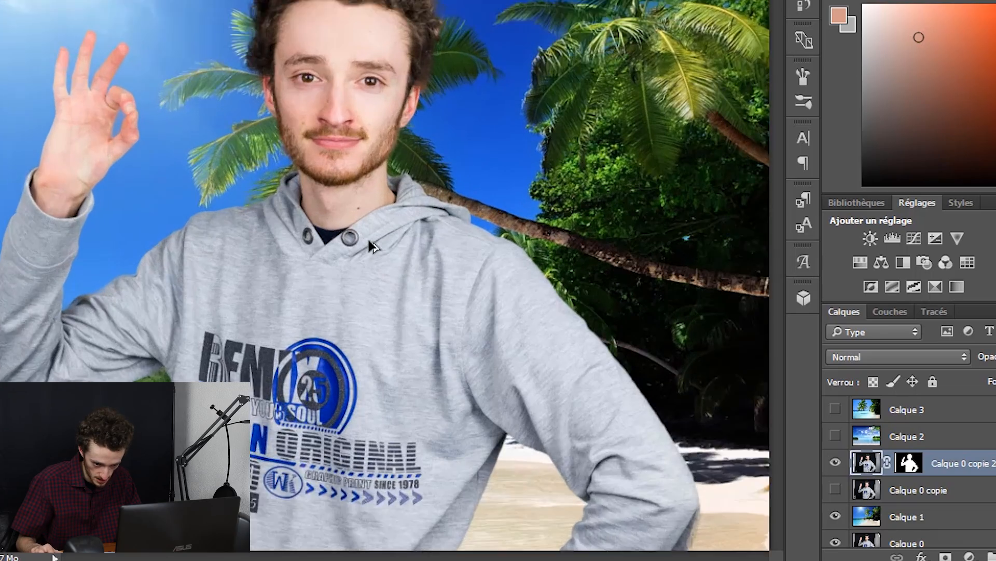
scroll(547, 203, "down", 6)
scroll(777, 280, "up", 2)
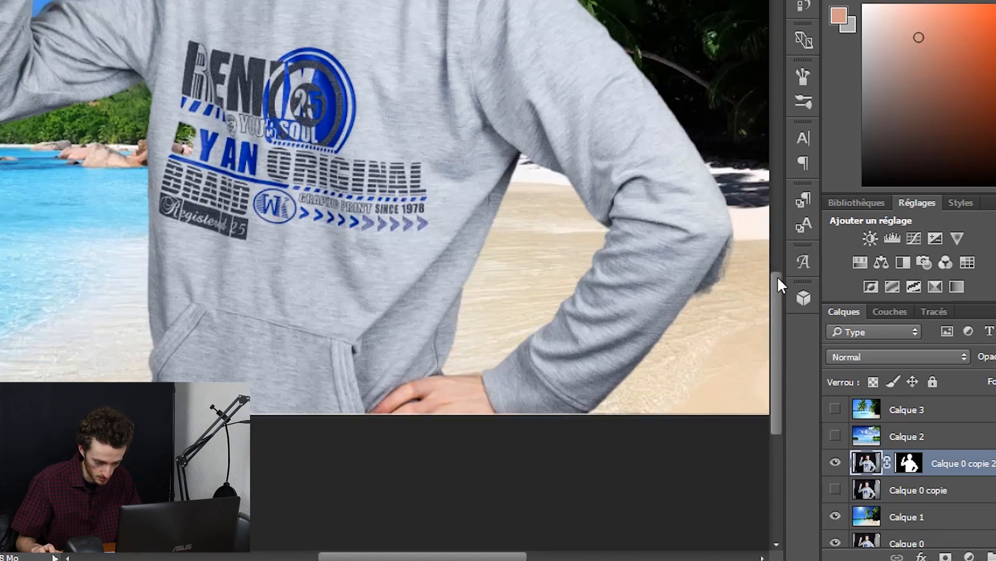
scroll(727, 363, "up", 4)
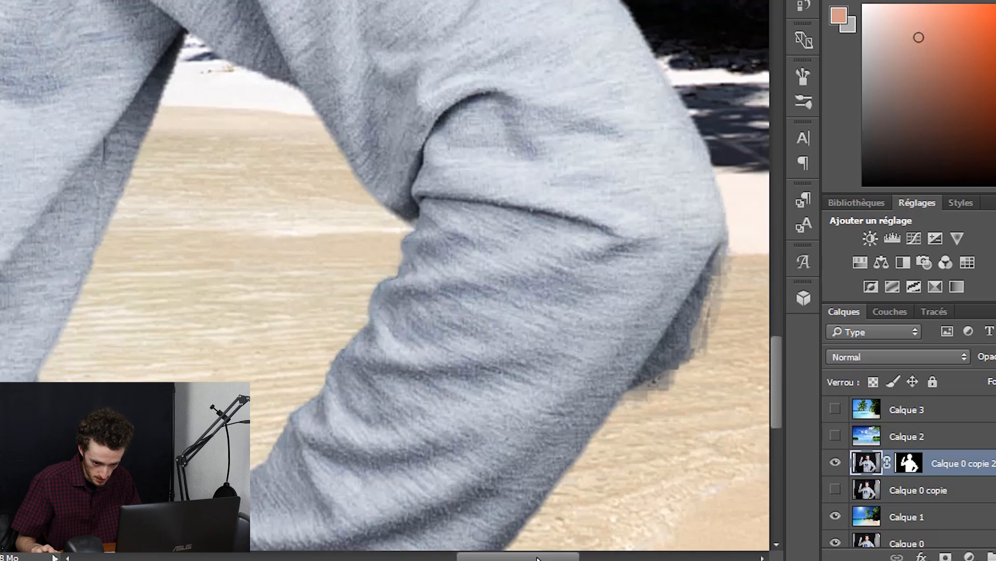
left_click_drag(538, 558, 581, 558)
scroll(447, 285, "up", 1)
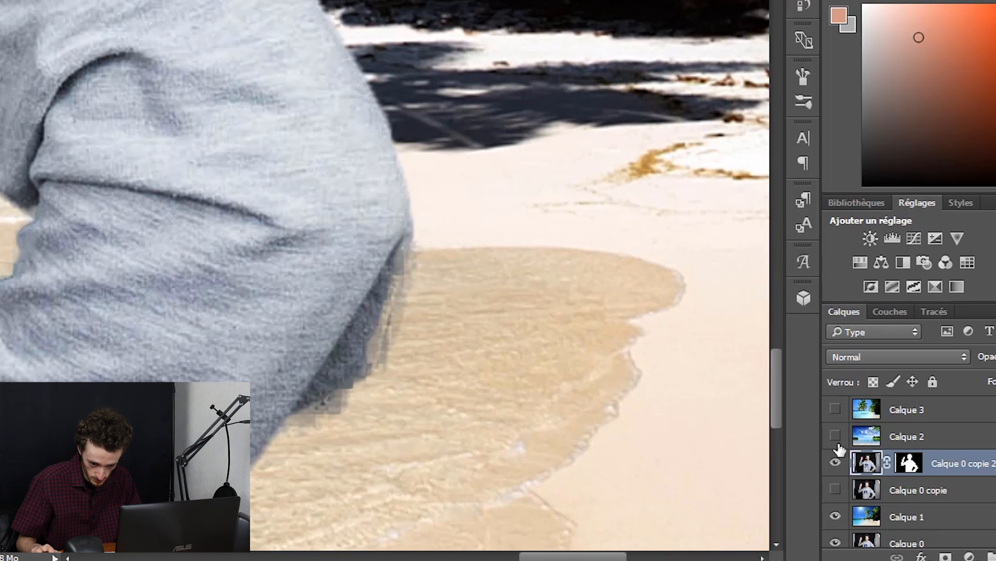
left_click(906, 463)
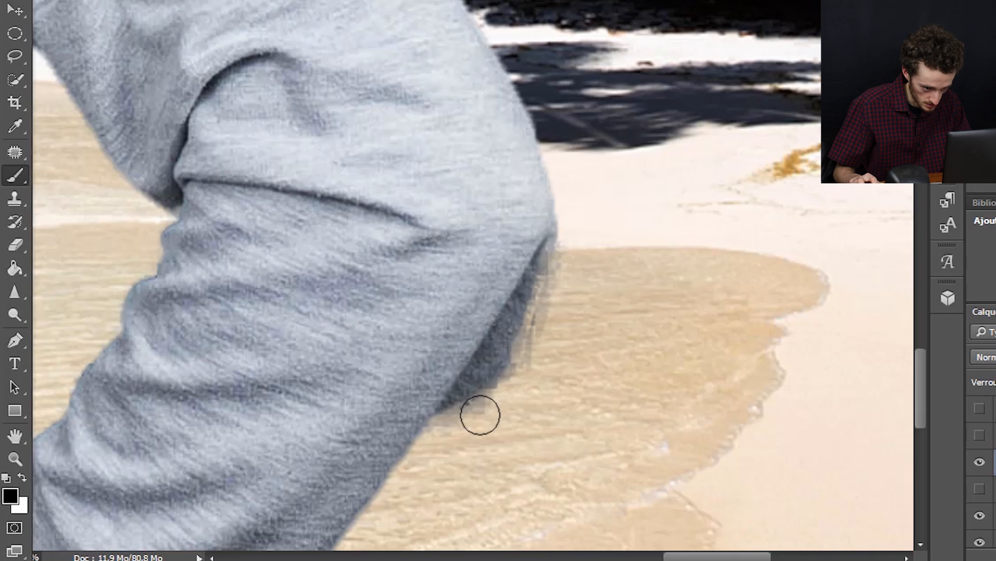
left_click_drag(482, 422, 531, 358)
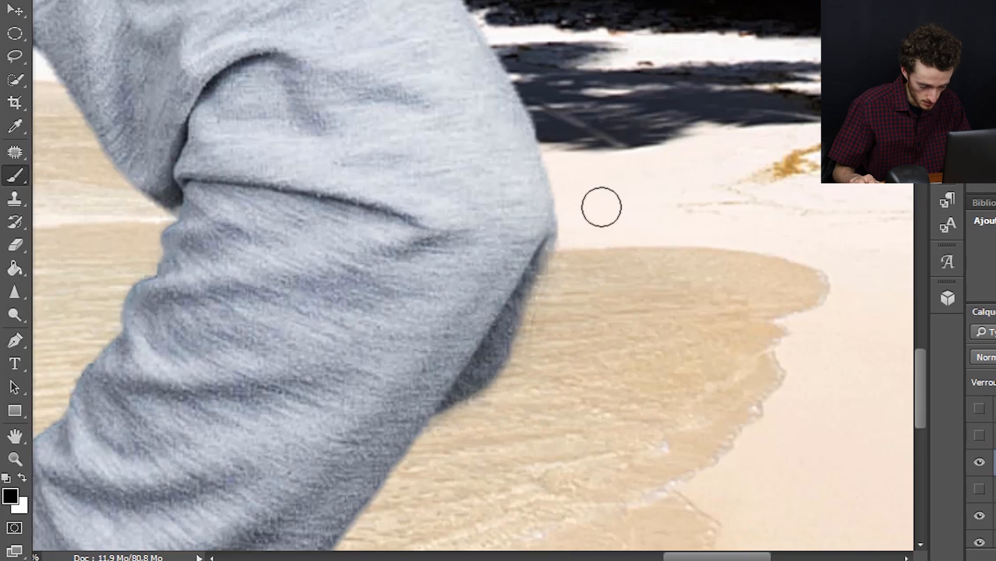
Paint black on the mask to remove the remaining leftover patch under the bent elbow and clean the sleeve's edge.
scroll(571, 233, "down", 5)
scroll(568, 235, "up", 2)
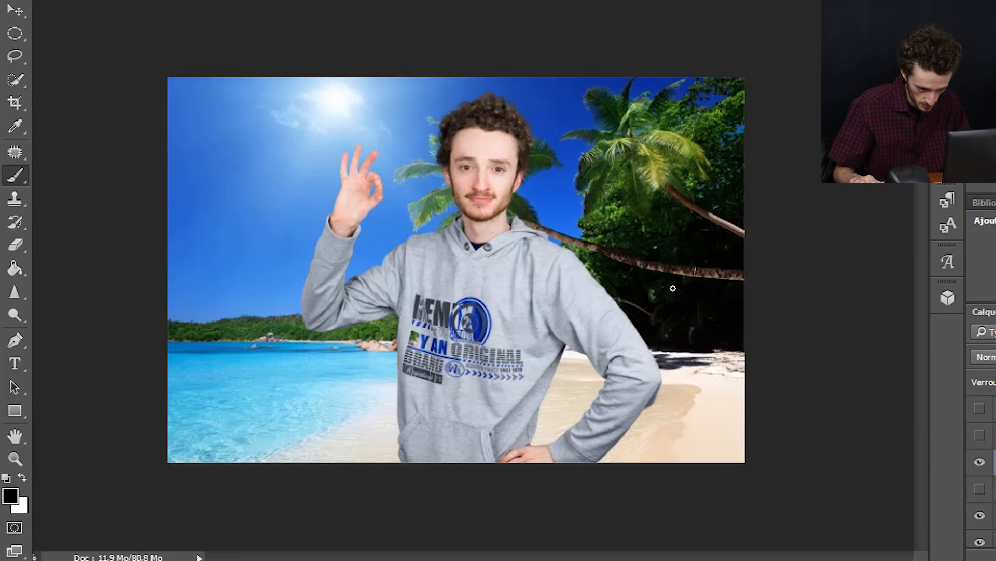
scroll(730, 379, "up", 5)
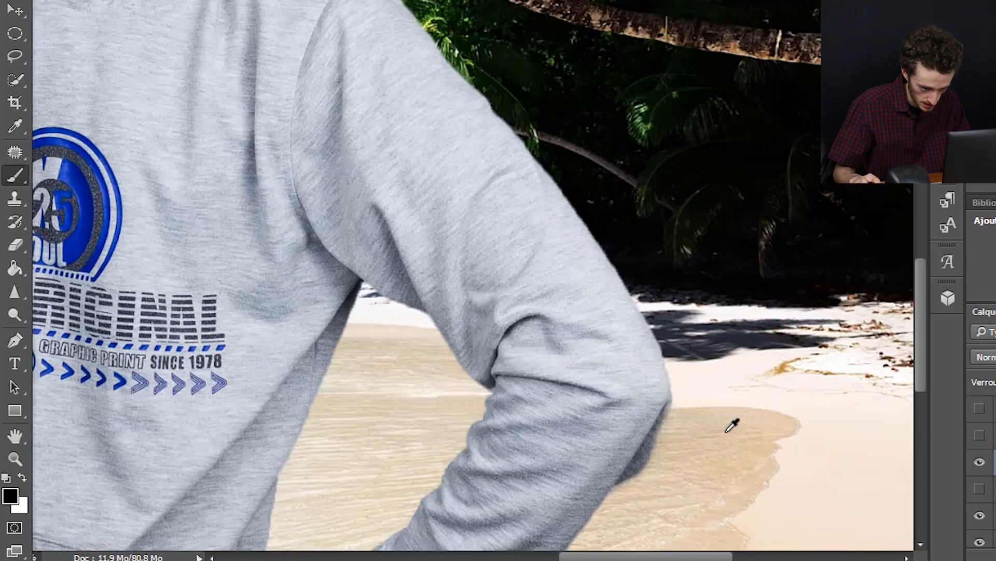
scroll(661, 389, "down", 1)
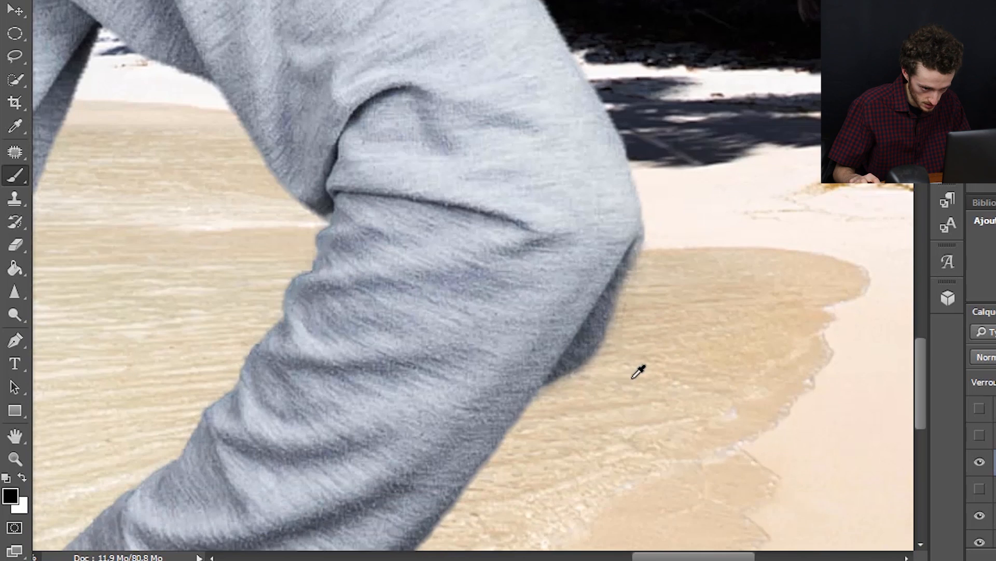
scroll(639, 371, "up", 3)
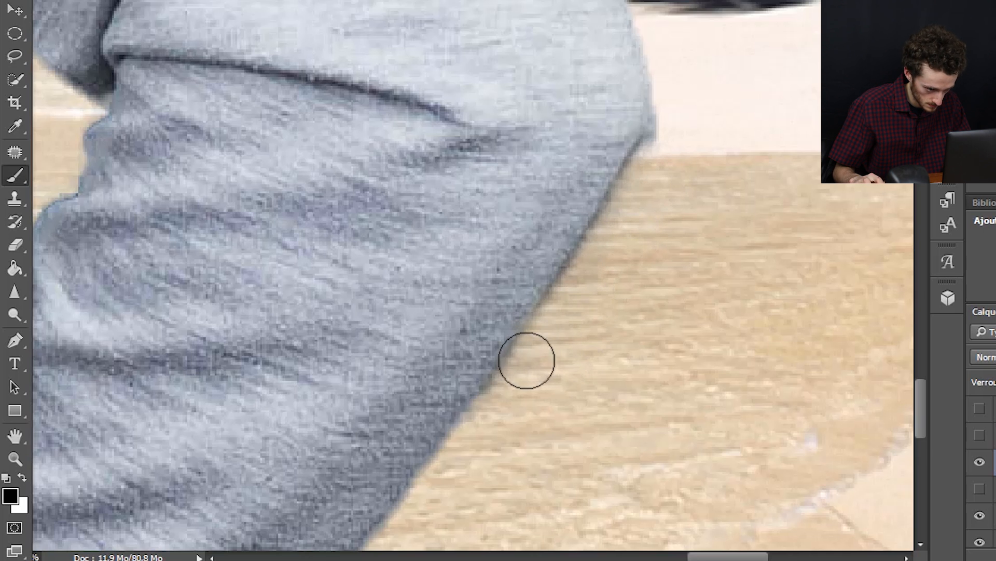
scroll(543, 404, "down", 5)
scroll(307, 338, "up", 5)
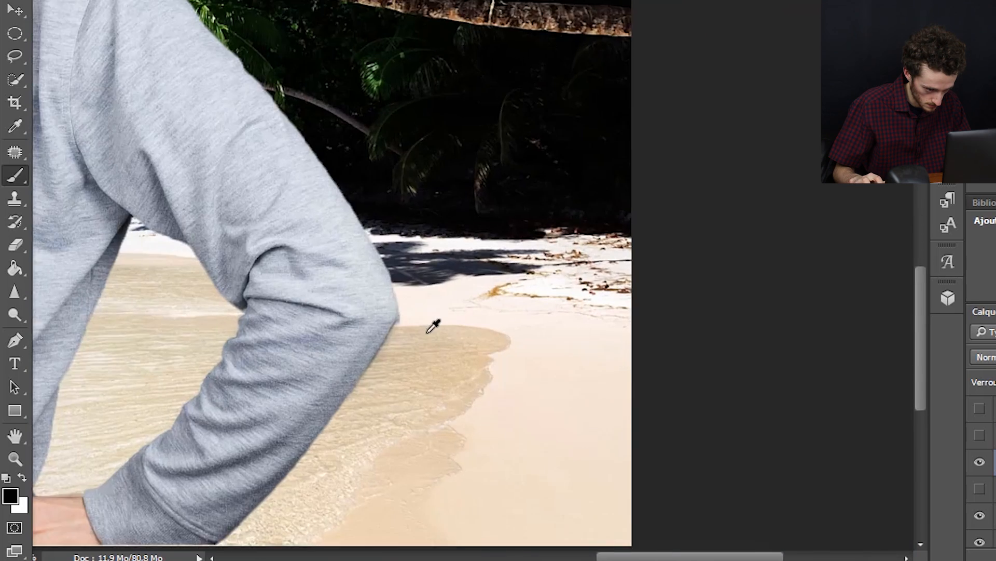
scroll(378, 317, "up", 2)
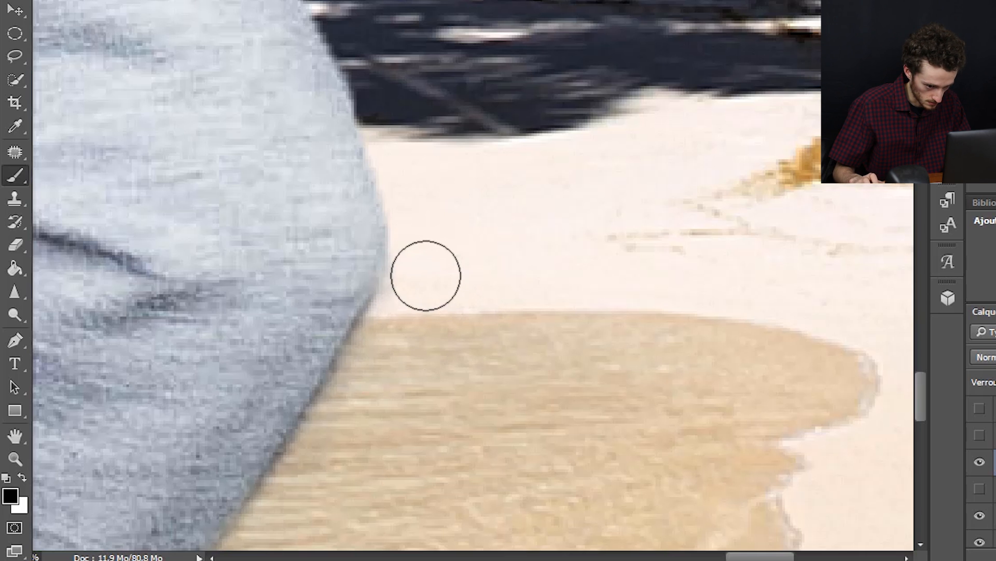
Mask out the printed Y with black, and paint white on the mask to restore both the Y and the missing B.
scroll(447, 341, "down", 10)
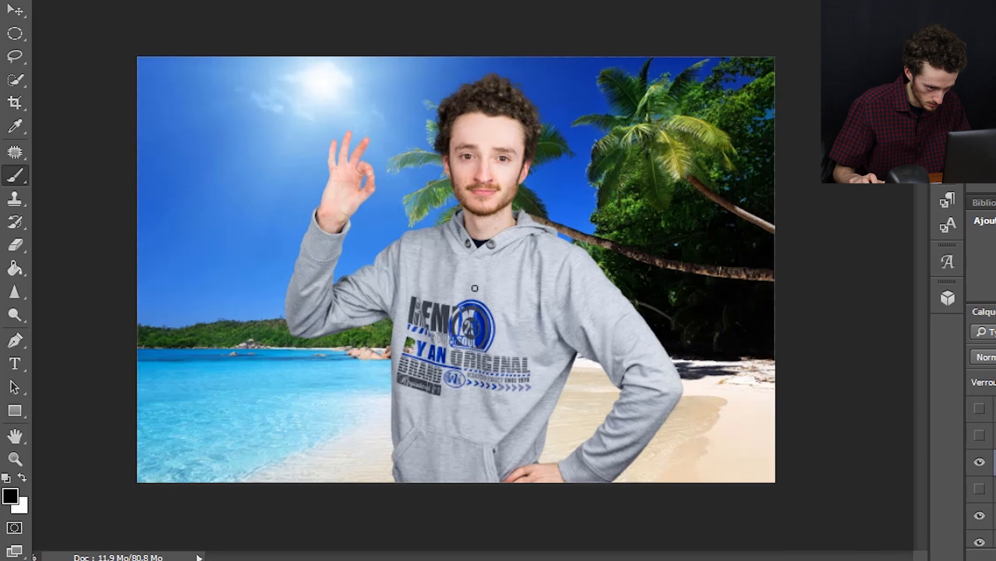
scroll(316, 494, "up", 1)
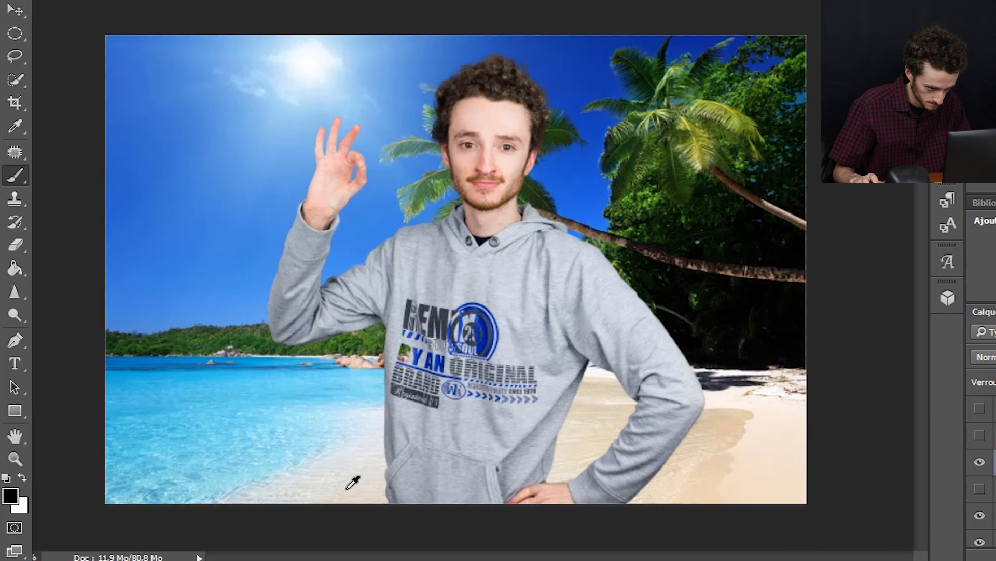
scroll(382, 448, "up", 1)
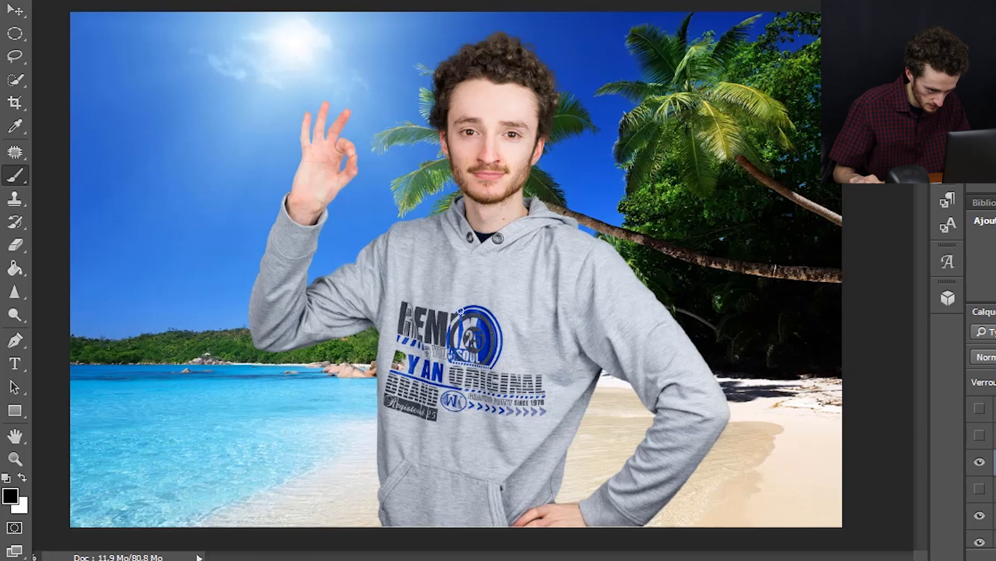
scroll(398, 506, "up", 15)
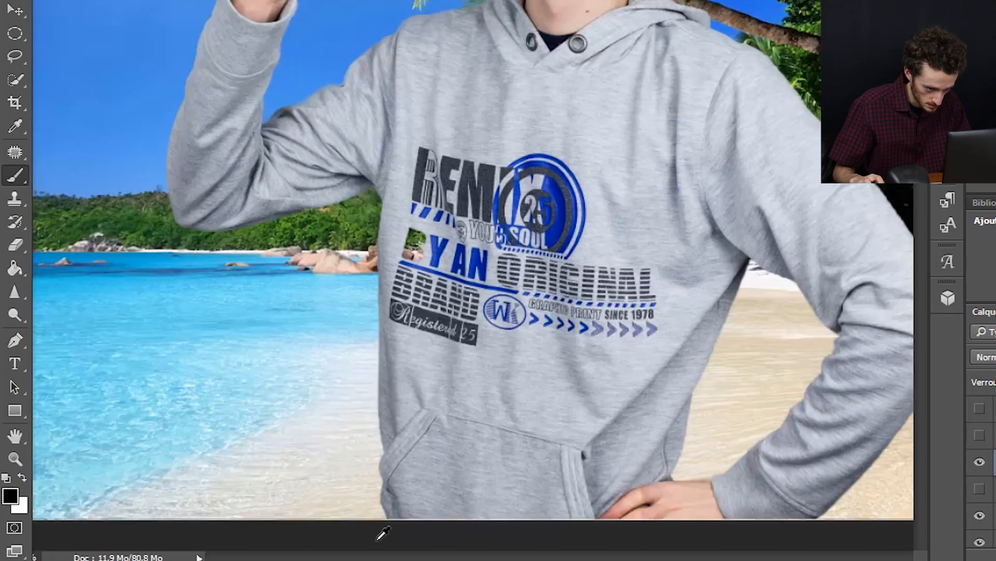
scroll(374, 422, "up", 3)
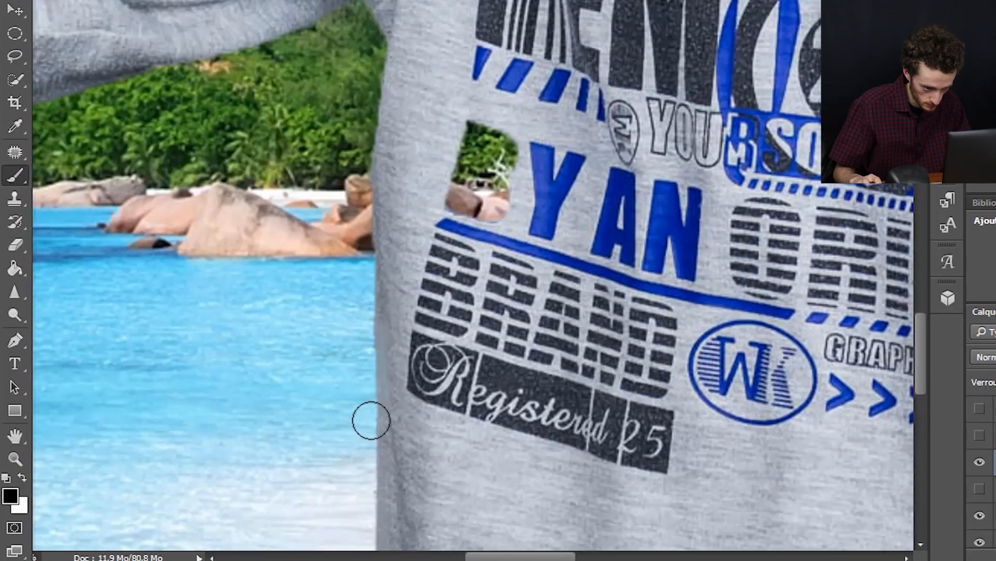
scroll(513, 204, "up", 1)
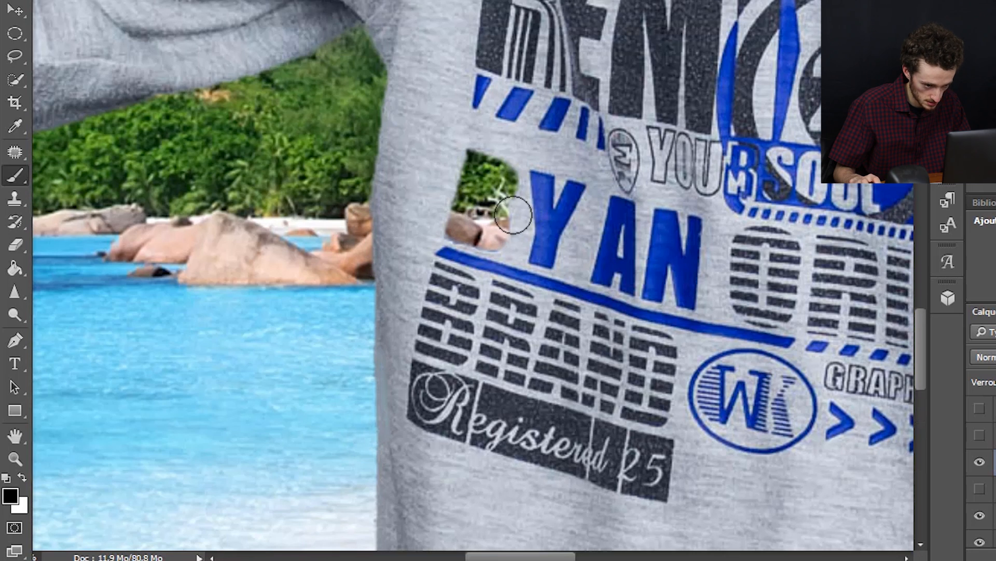
mouse_move(530, 182)
left_mouse_down()
mouse_move(549, 244)
mouse_move(585, 183)
mouse_move(569, 202)
mouse_move(583, 205)
mouse_move(588, 179)
left_mouse_up()
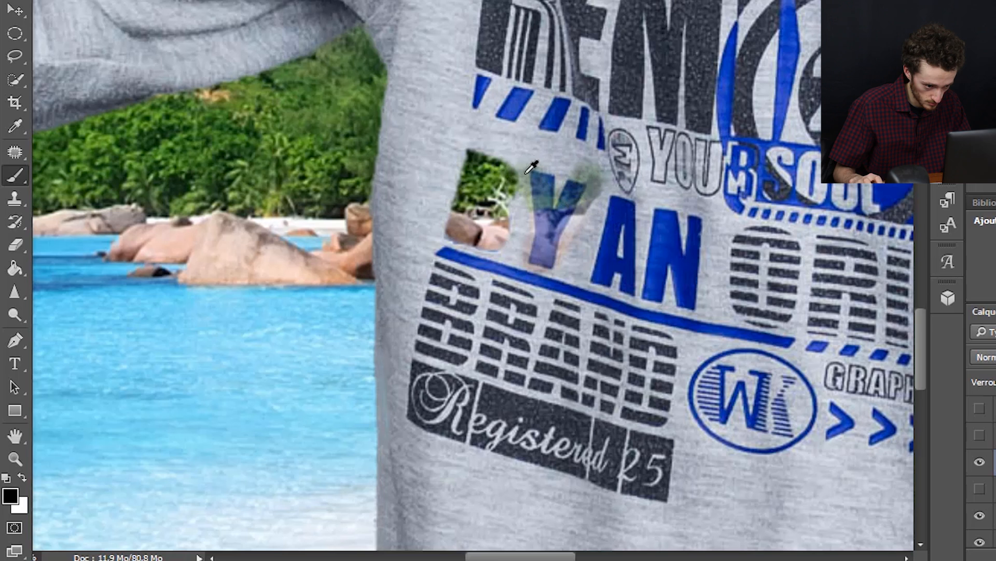
left_click(26, 476)
mouse_move(537, 271)
left_mouse_down()
mouse_move(647, 200)
mouse_move(590, 165)
mouse_move(559, 273)
mouse_move(605, 160)
mouse_move(569, 292)
mouse_move(616, 153)
mouse_move(540, 296)
mouse_move(488, 164)
mouse_move(509, 261)
mouse_move(481, 218)
mouse_move(525, 150)
mouse_move(529, 245)
mouse_move(464, 239)
mouse_move(493, 192)
mouse_move(441, 278)
mouse_move(506, 146)
mouse_move(476, 168)
mouse_move(486, 233)
mouse_move(476, 292)
mouse_move(509, 152)
mouse_move(533, 125)
mouse_move(508, 266)
mouse_move(449, 249)
mouse_move(503, 167)
mouse_move(491, 214)
mouse_move(562, 188)
mouse_move(566, 256)
mouse_move(588, 170)
mouse_move(605, 157)
mouse_move(575, 230)
mouse_move(595, 154)
mouse_move(551, 280)
mouse_move(512, 277)
mouse_move(536, 156)
mouse_move(493, 297)
mouse_move(468, 284)
left_mouse_up()
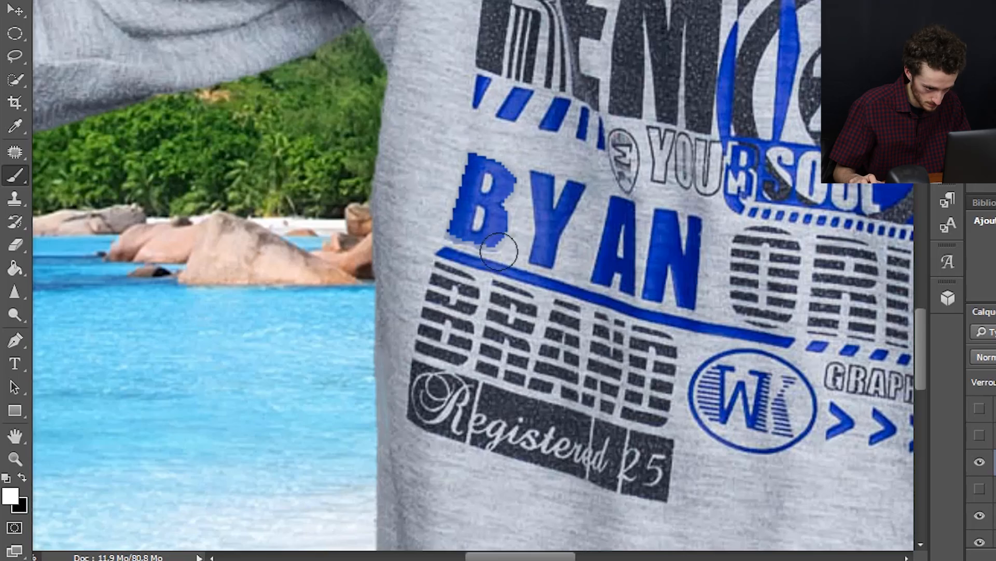
Inspect the cutout's edges up close around the hair, ears and face, and check the whole figure against the beach.
scroll(585, 230, "down", 6)
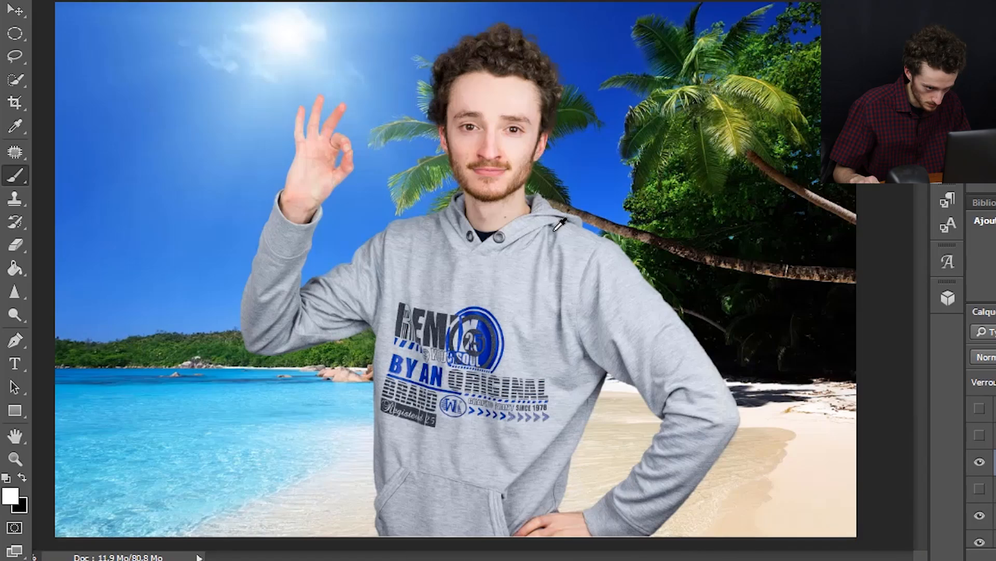
scroll(434, 322, "up", 5)
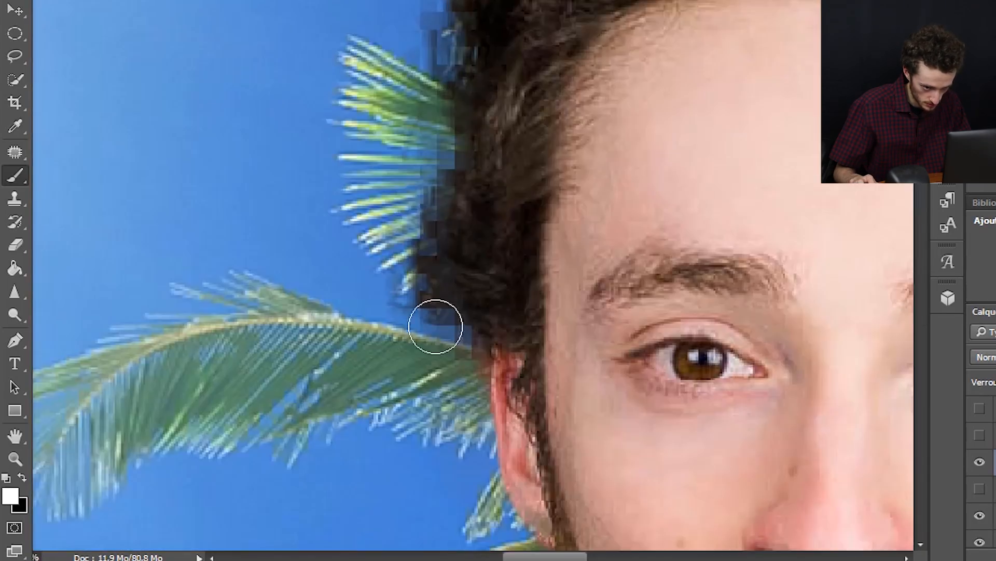
scroll(734, 296, "down", 6)
scroll(539, 158, "up", 8)
scroll(571, 208, "down", 8)
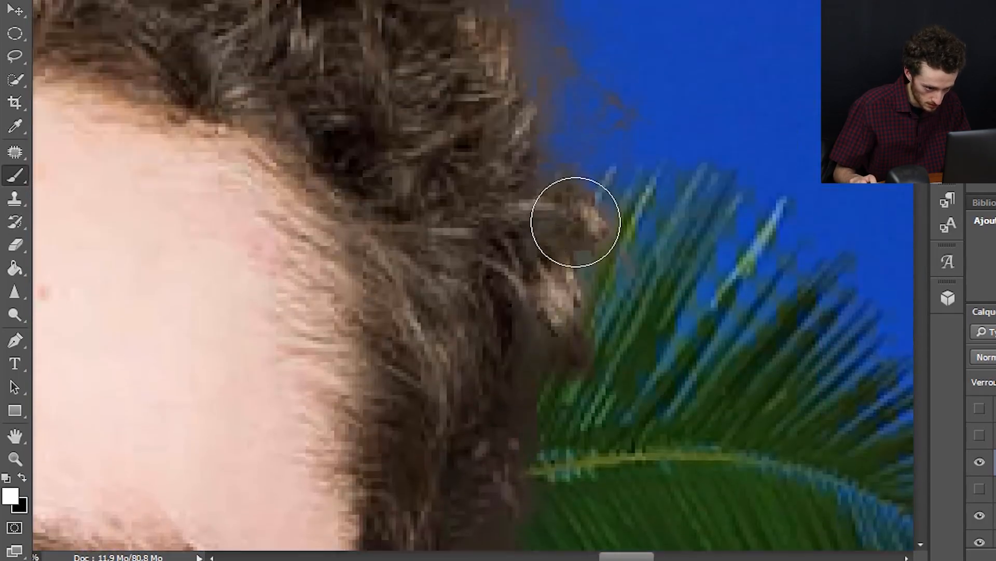
scroll(188, 211, "up", 8)
key("x")
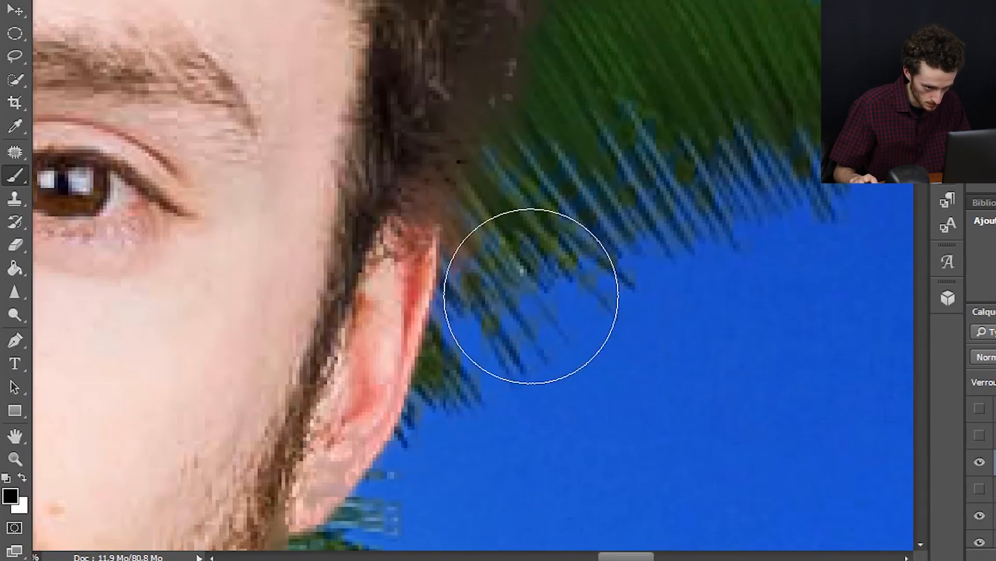
scroll(550, 290, "up", 3)
scroll(638, 270, "up", 5)
scroll(676, 167, "up", 8)
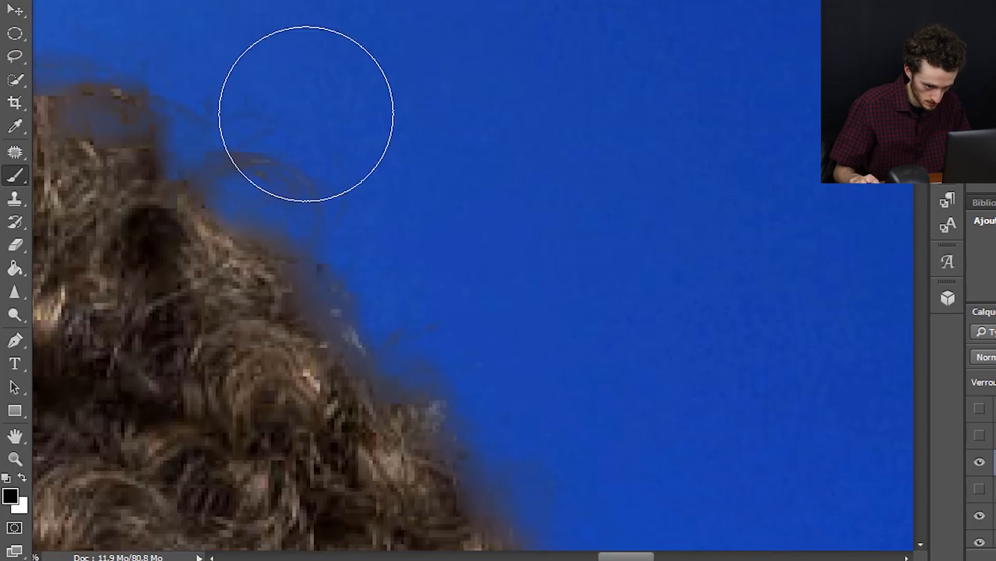
left_click_drag(623, 555, 555, 552)
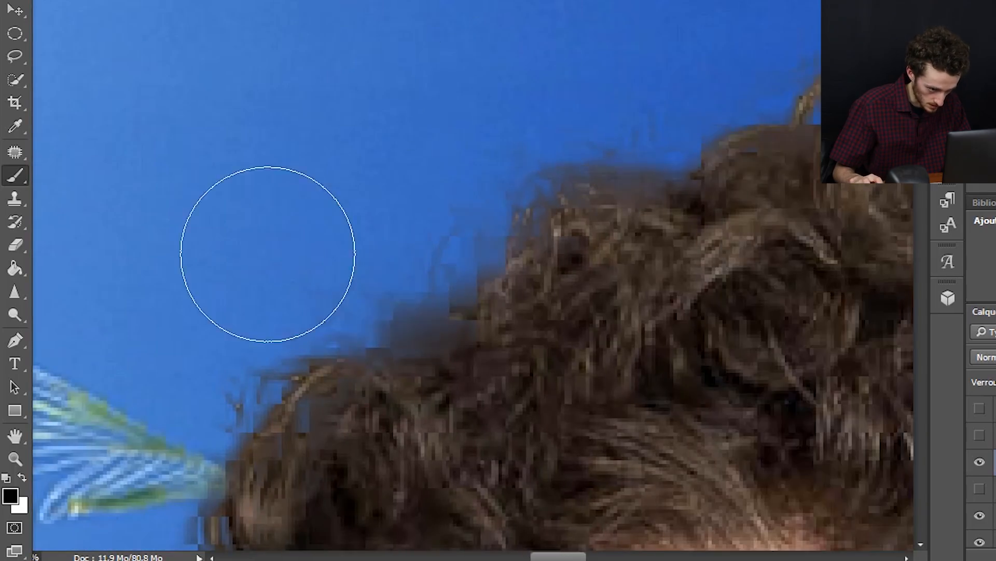
scroll(266, 262, "down", 5)
scroll(274, 260, "up", 4)
scroll(312, 284, "down", 2)
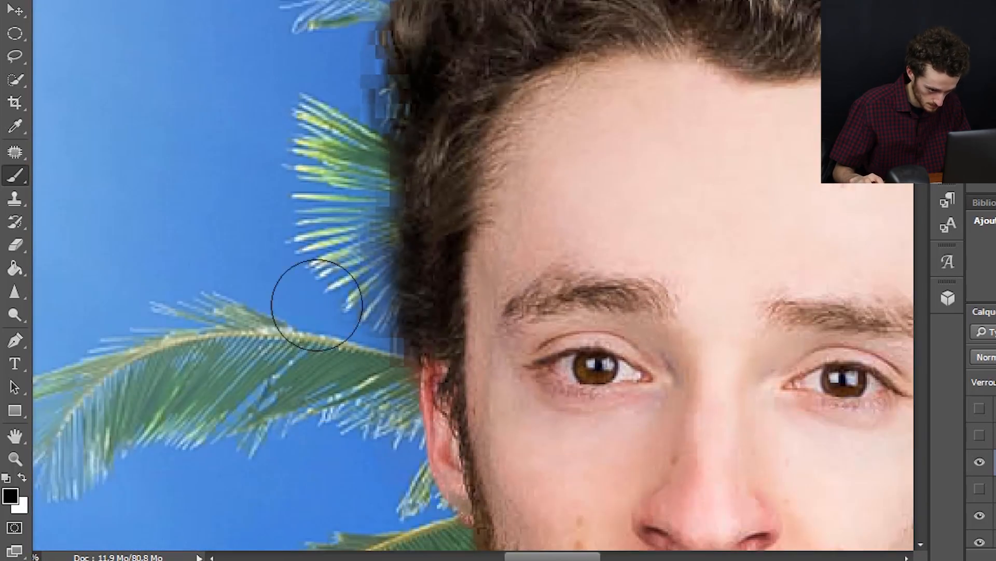
scroll(311, 291, "down", 6)
scroll(268, 432, "down", 1)
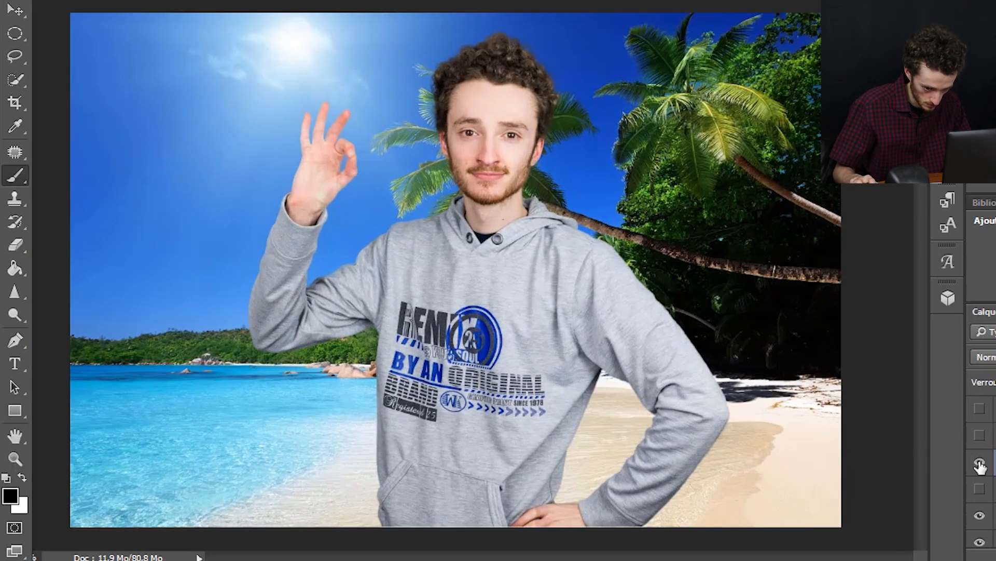
scroll(575, 356, "down", 1)
scroll(575, 356, "up", 1)
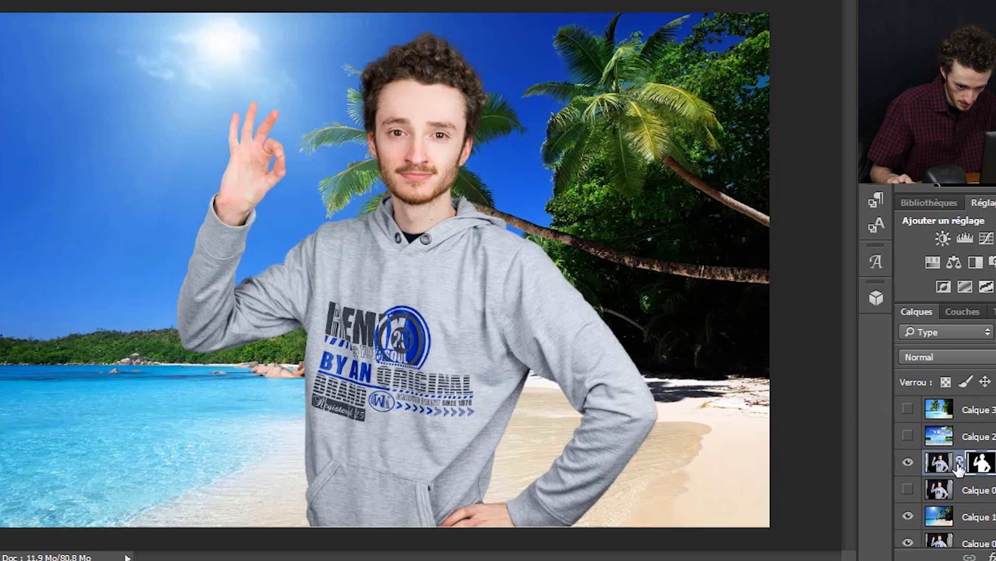
Move the masked cutout layer to the top of the stack and place the man slightly further left over the Calque 2 background.
left_click_drag(941, 462, 940, 403)
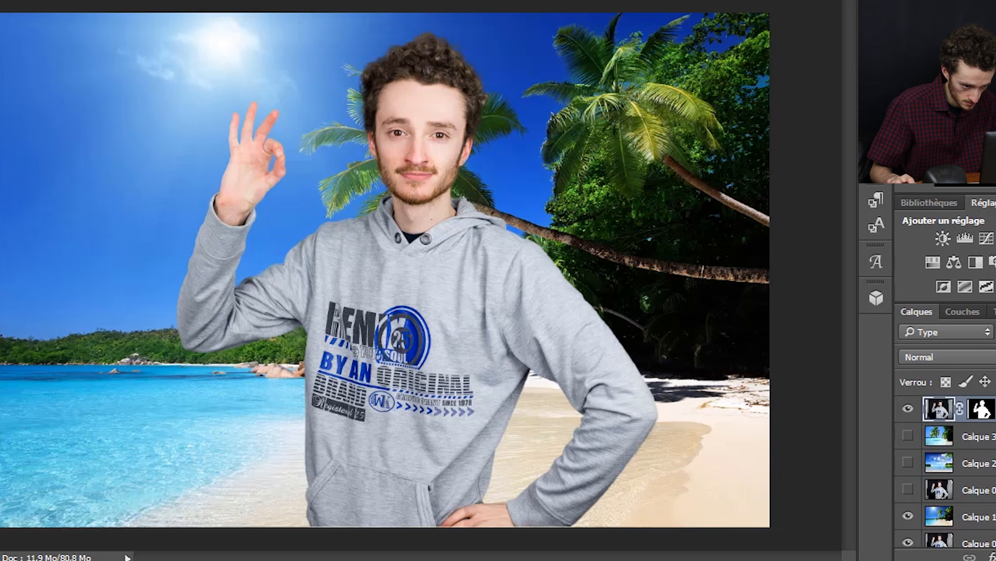
left_click(908, 462)
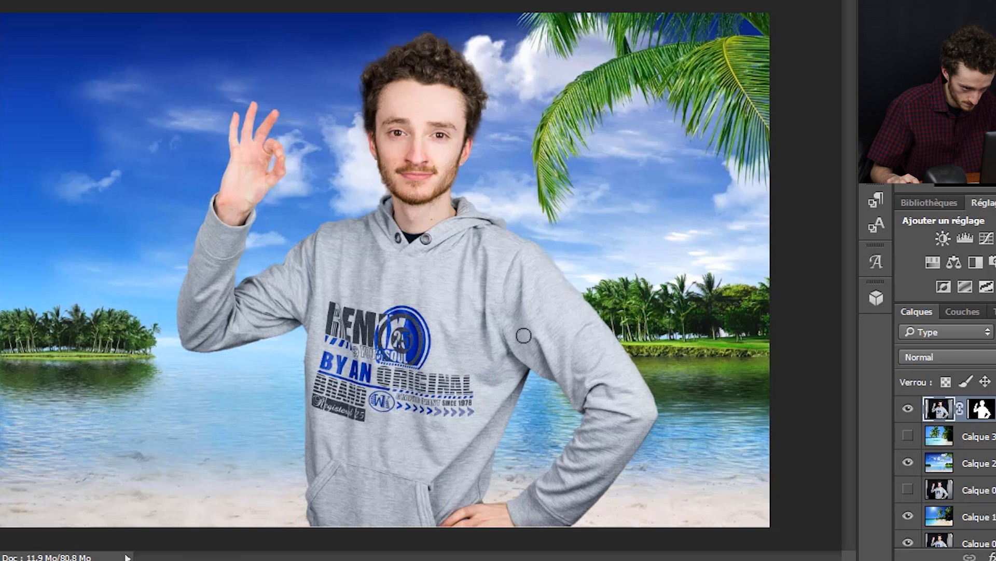
left_click_drag(527, 306, 507, 312)
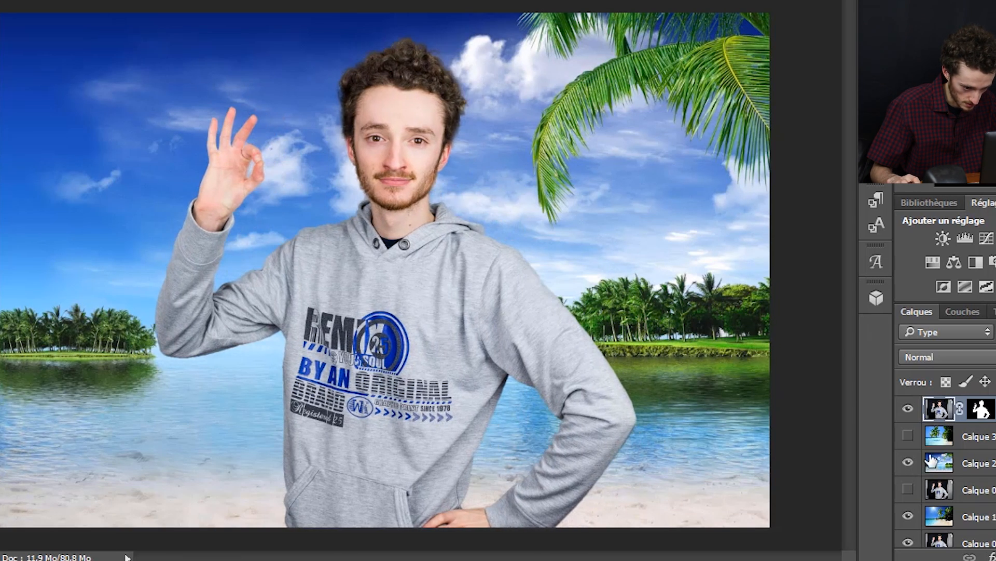
Show the Calque 3 palm beach background and nudge the man slightly upward over it.
left_click(908, 435)
left_click(652, 231)
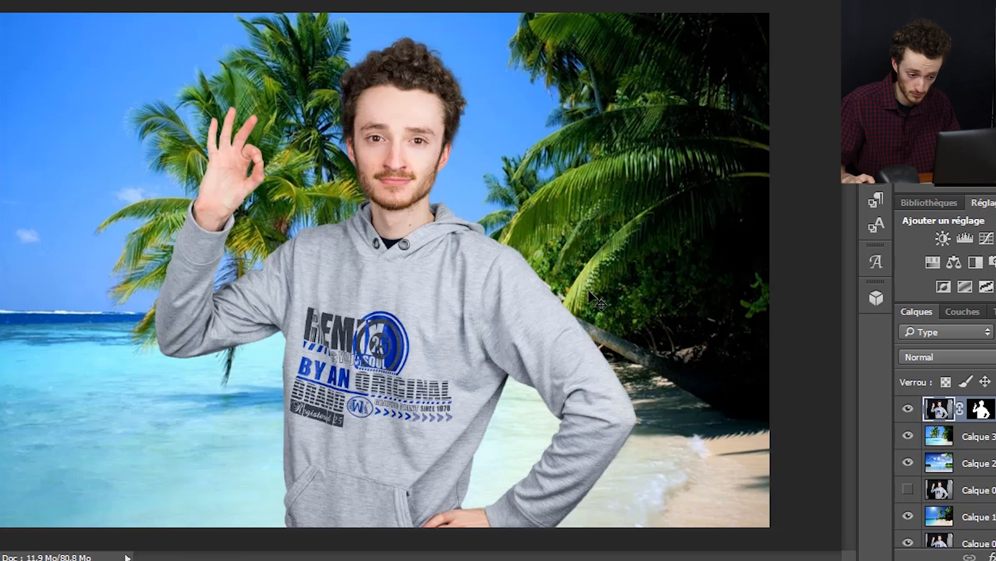
mouse_move(485, 284)
left_mouse_down()
mouse_move(516, 273)
mouse_move(500, 271)
mouse_move(490, 285)
mouse_move(490, 259)
mouse_move(490, 281)
left_mouse_up()
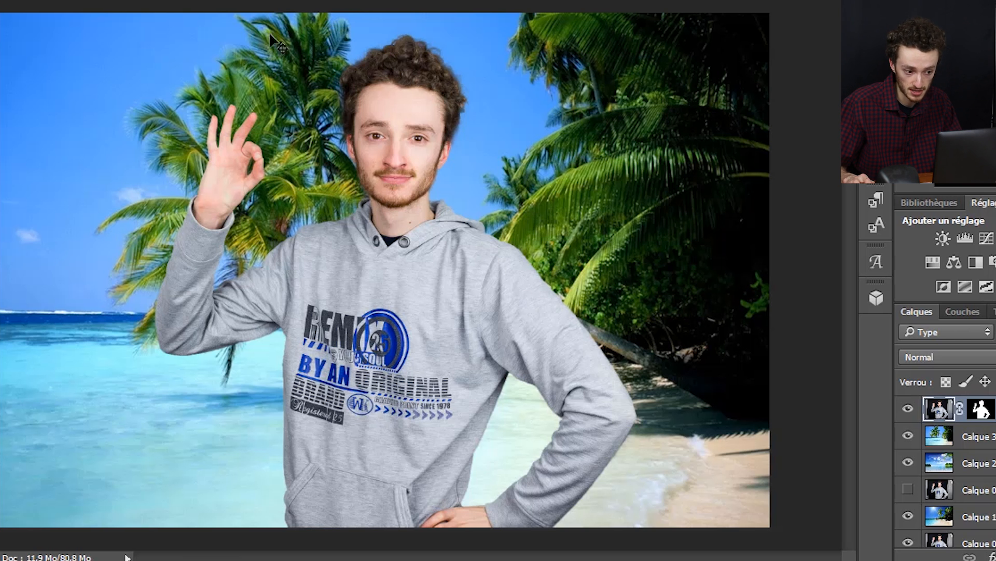
Examine the man's cutout at several magnifications against the palm beach, especially around the hair and hand.
scroll(499, 247, "up", 3)
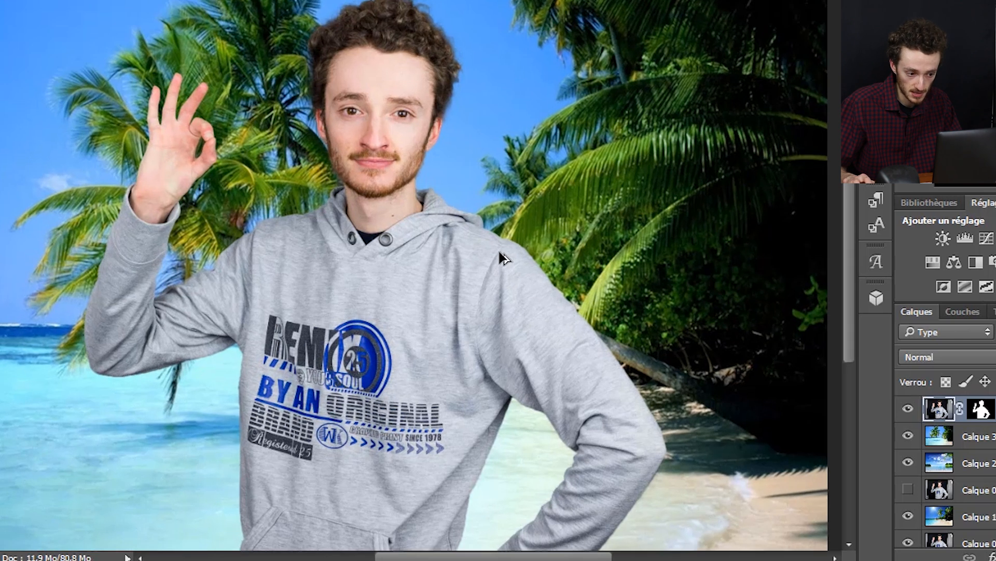
scroll(614, 89, "down", 5)
scroll(439, 305, "up", 1)
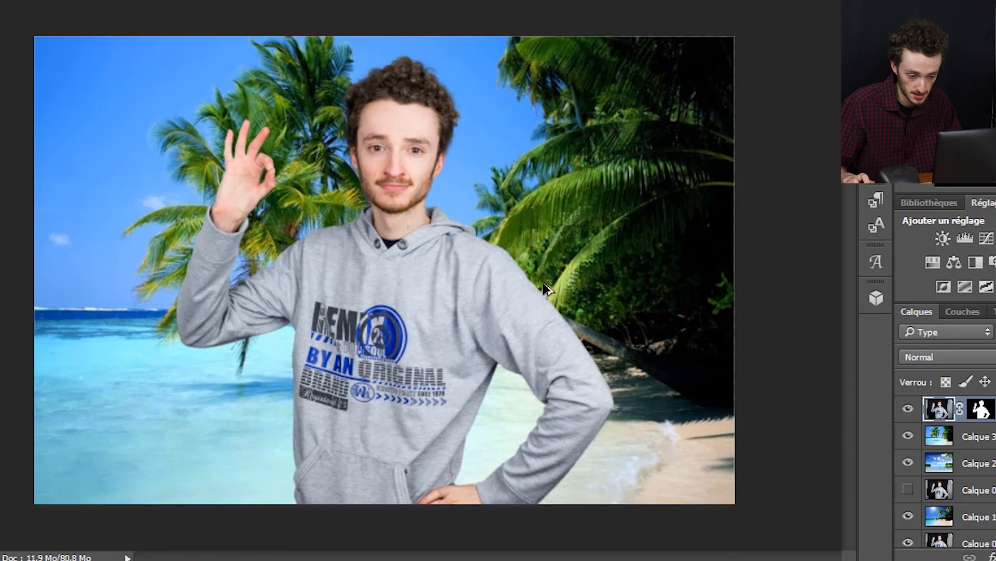
scroll(529, 296, "up", 3)
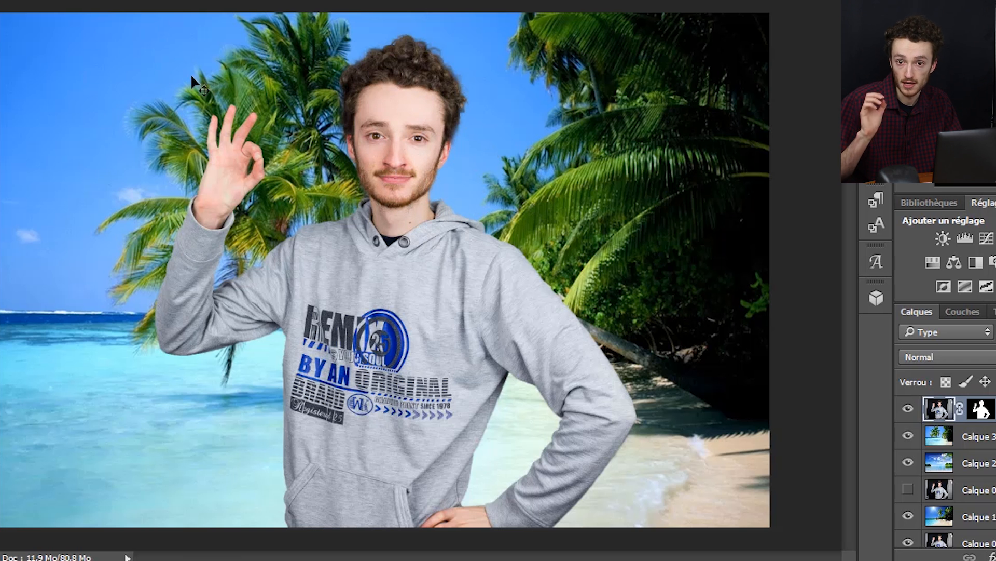
scroll(419, 221, "up", 3)
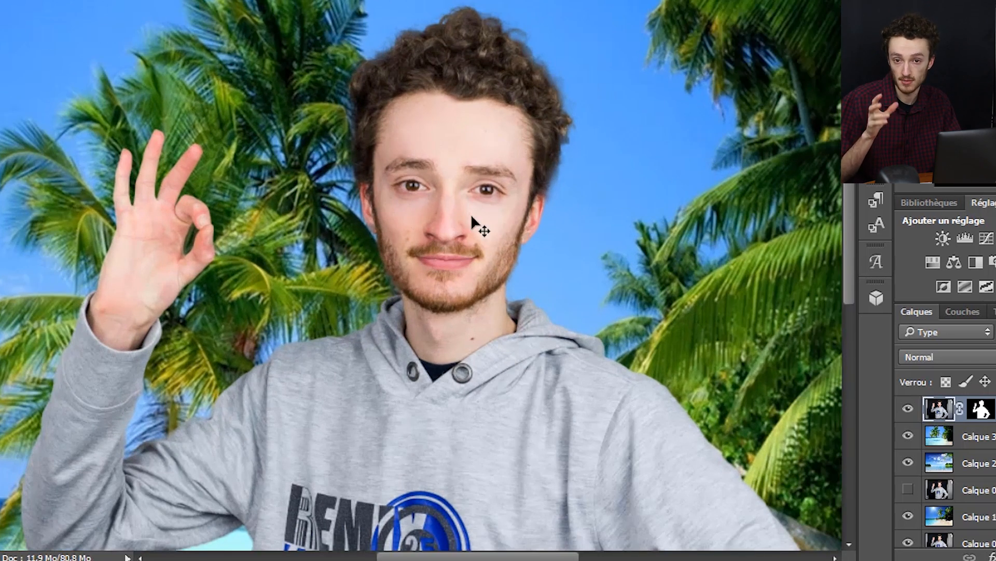
scroll(474, 222, "up", 3)
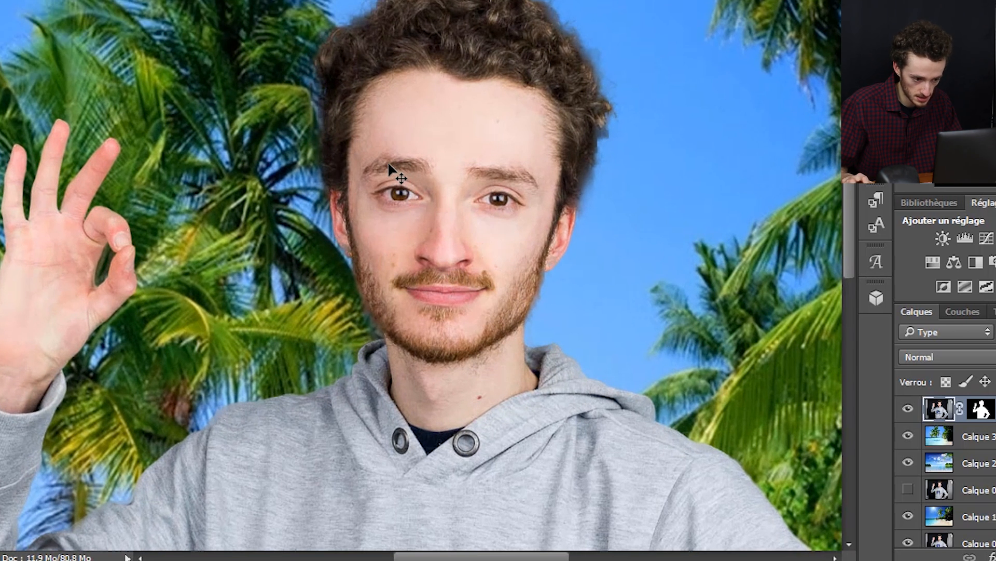
scroll(389, 165, "down", 4)
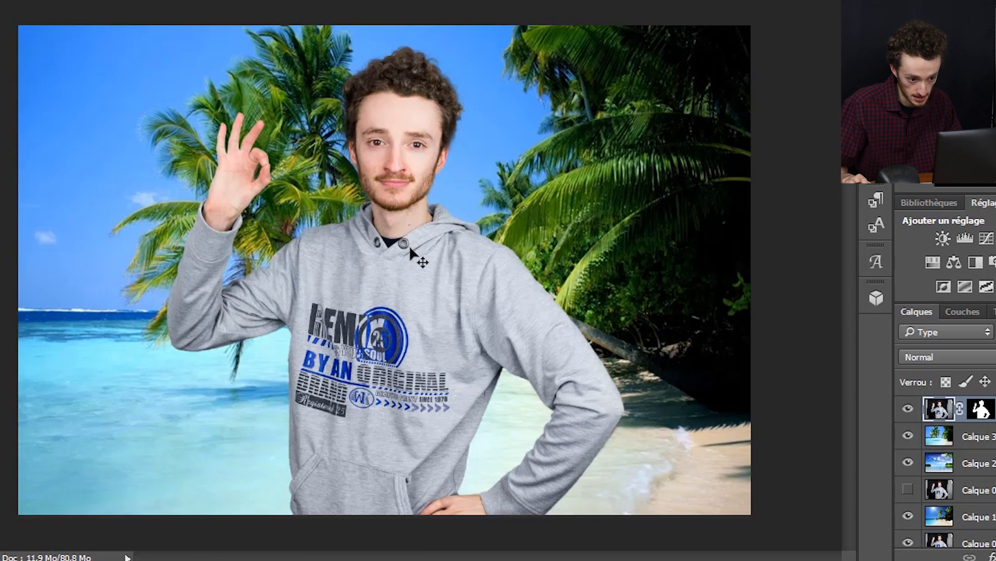
Compare the composite on the different backgrounds by toggling the visibility of Calque 3, Calque 2 and the cutout layer.
left_click(978, 436)
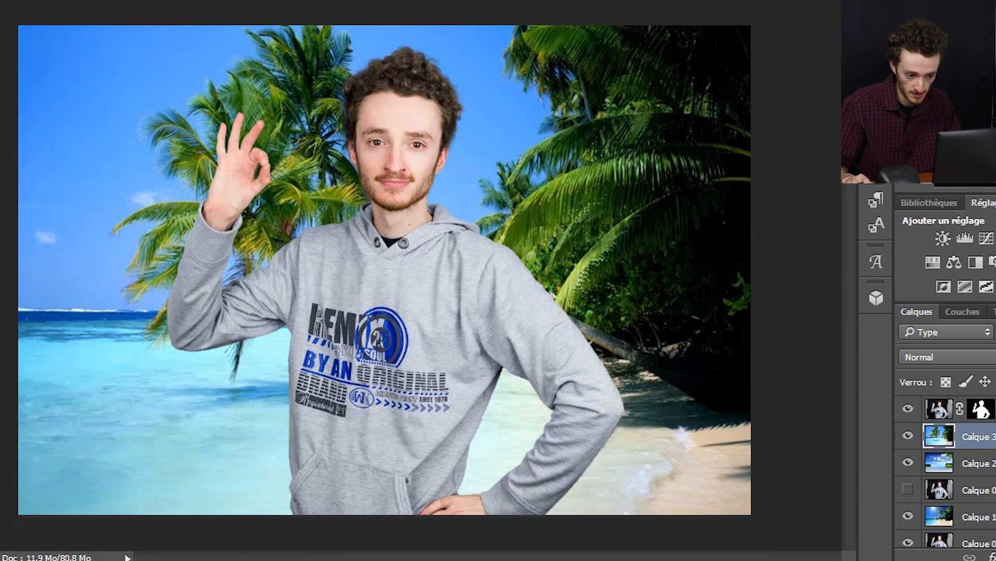
left_click(979, 462)
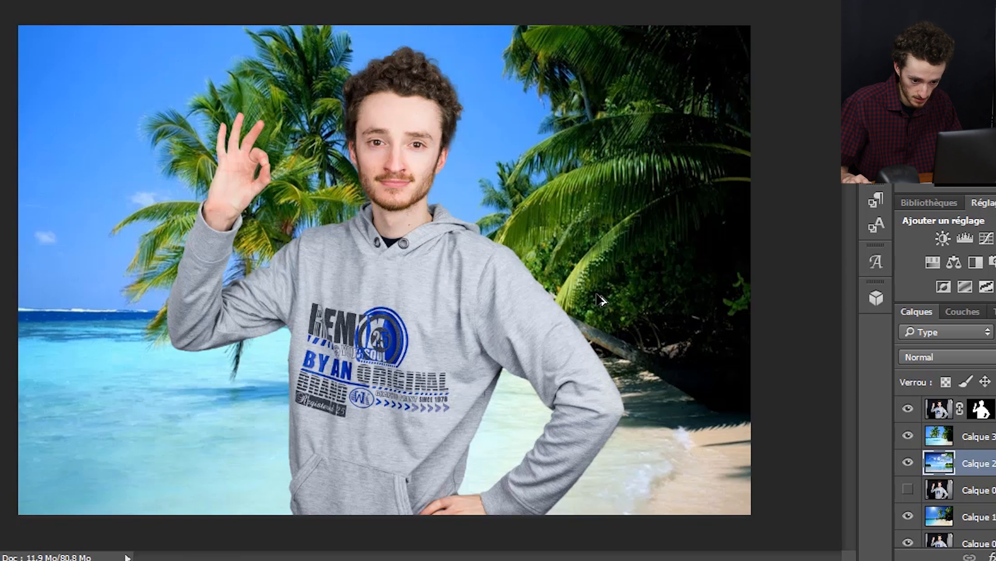
left_click(909, 462)
left_click(909, 461)
left_click(909, 437)
left_click(909, 437)
left_click(908, 411)
left_click(908, 411)
left_click(909, 436)
left_click(909, 436)
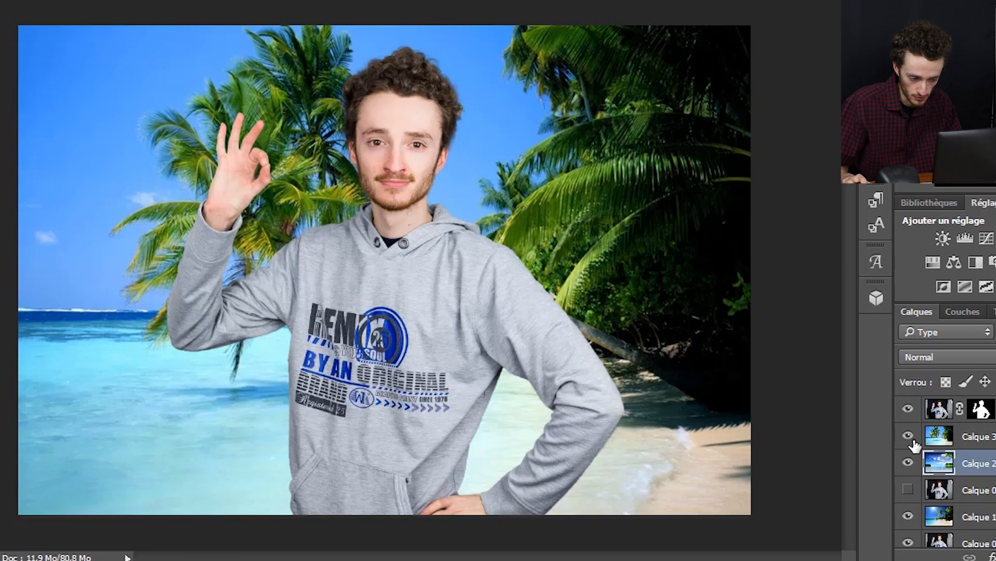
left_click(908, 462)
left_click(908, 462)
left_click(908, 462)
left_click(908, 462)
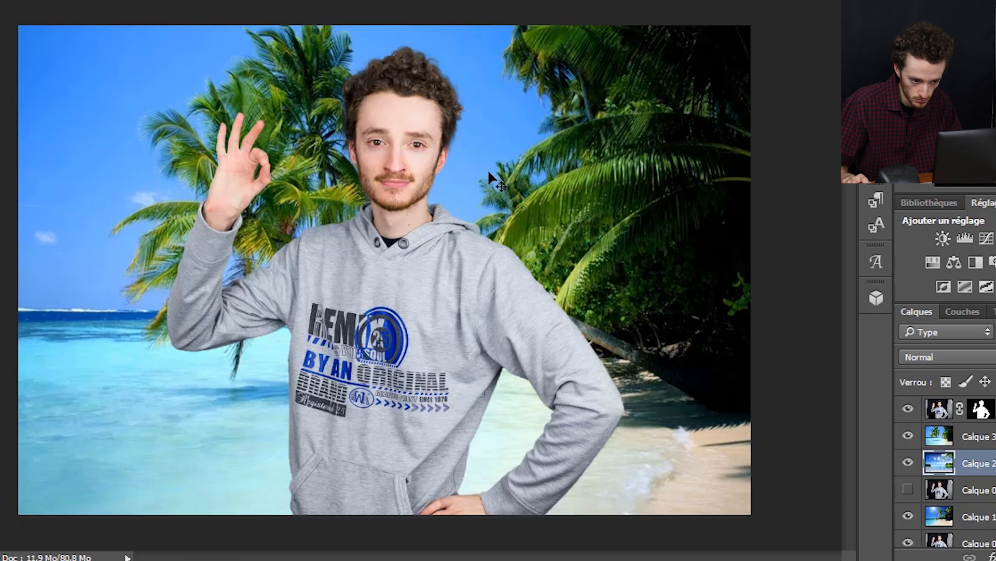
left_click(905, 439)
left_click(908, 439)
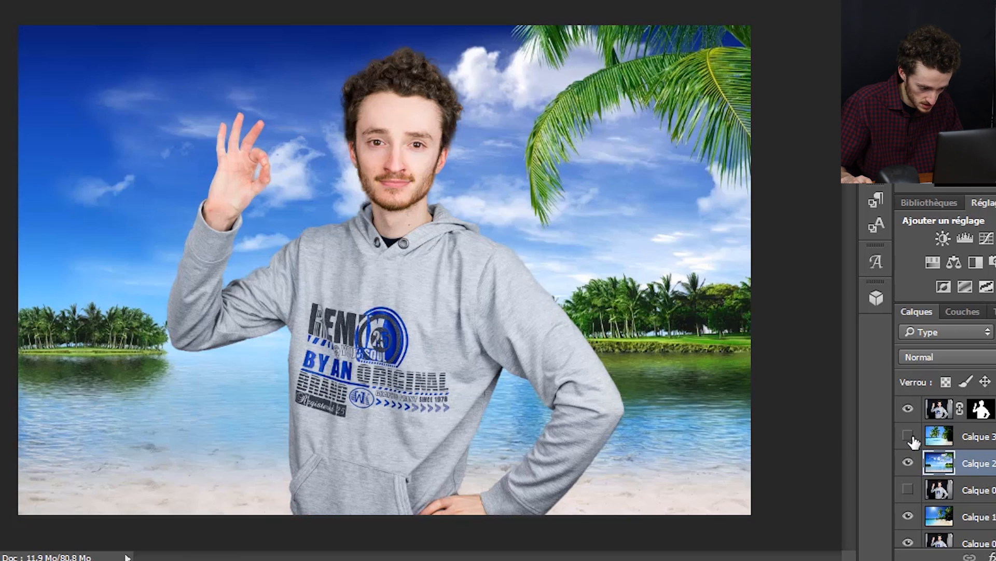
left_click(909, 438)
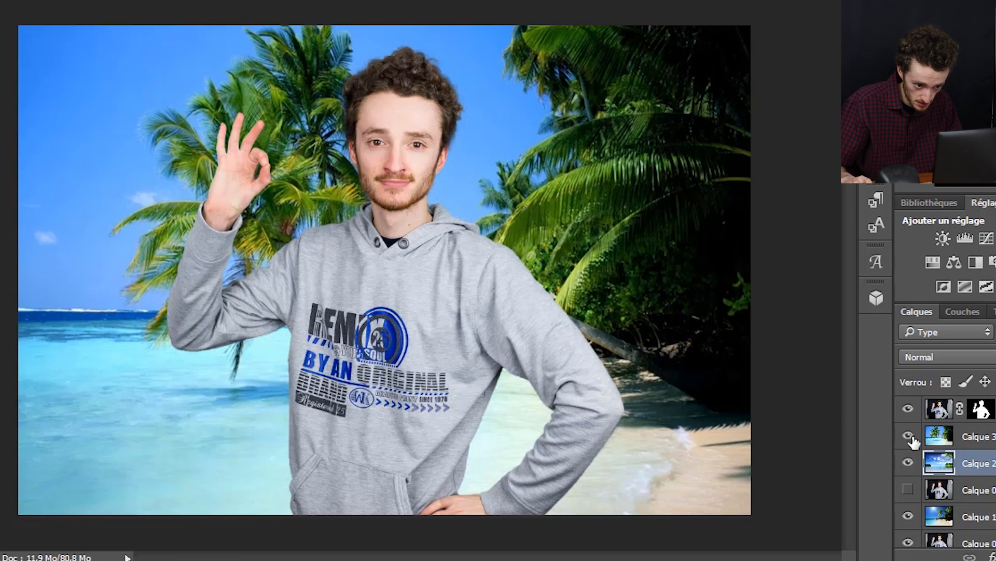
Enlarge the Calque 3 background proportionally with Free Transform and shift it left behind the man.
left_click(986, 440)
key("ctrl+t")
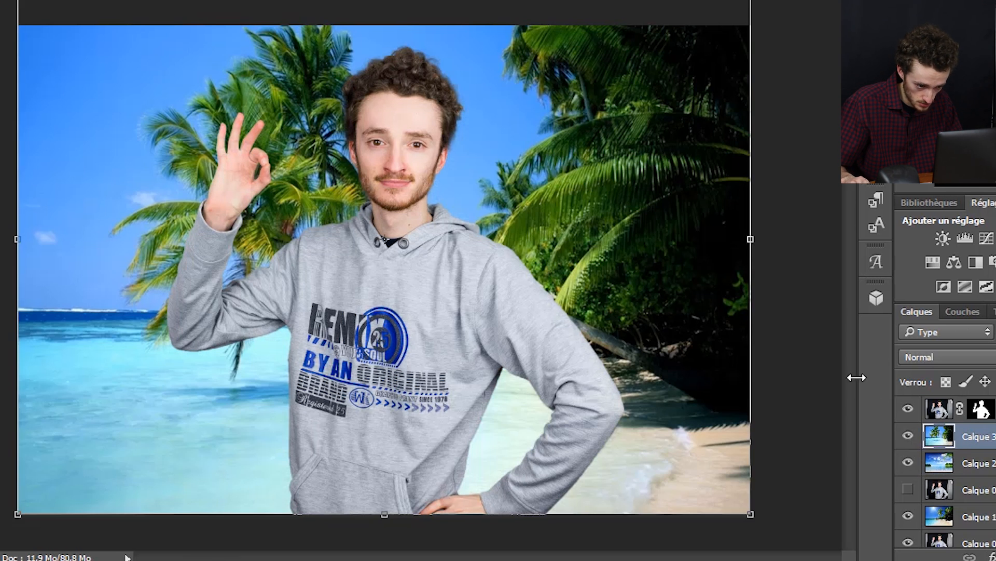
key("ctrl+minus")
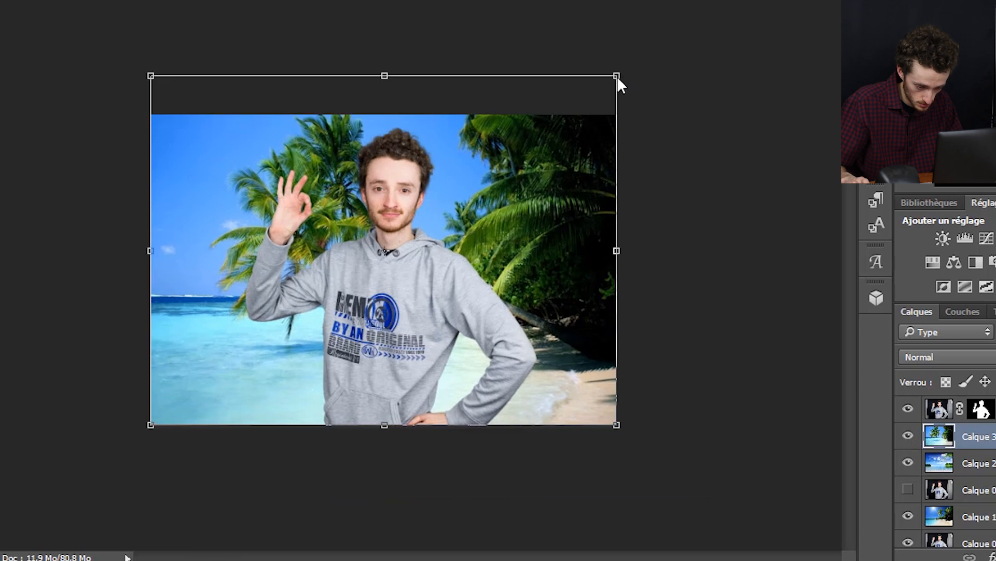
left_click_drag(618, 76, 897, 0)
left_click_drag(761, 164, 578, 161)
key("Return")
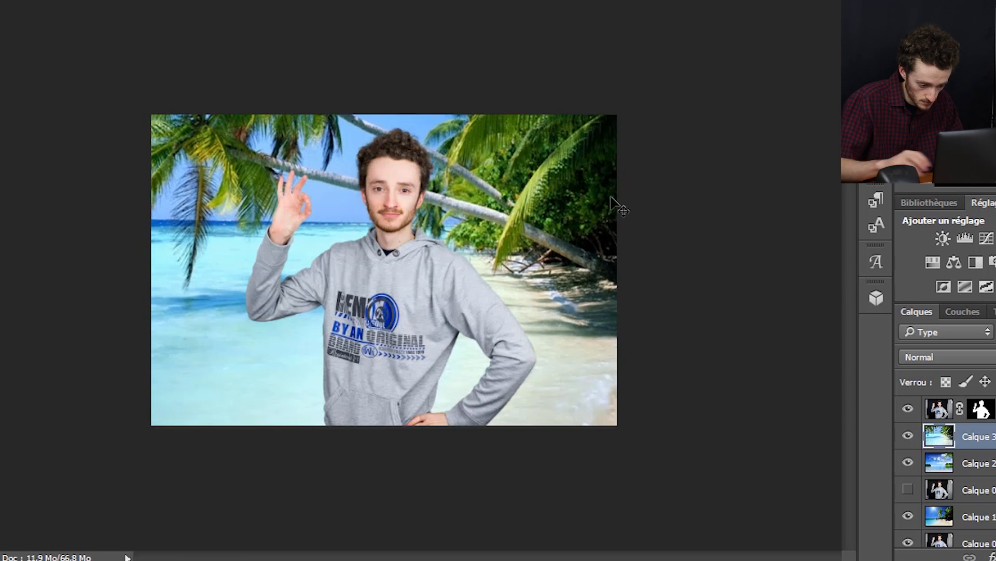
Enlarge the Calque 3 background further with proportional Free Transform and shift it left until its shaded sandy shore lies behind the man.
key("ctrl+plus")
scroll(432, 298, "up", 4)
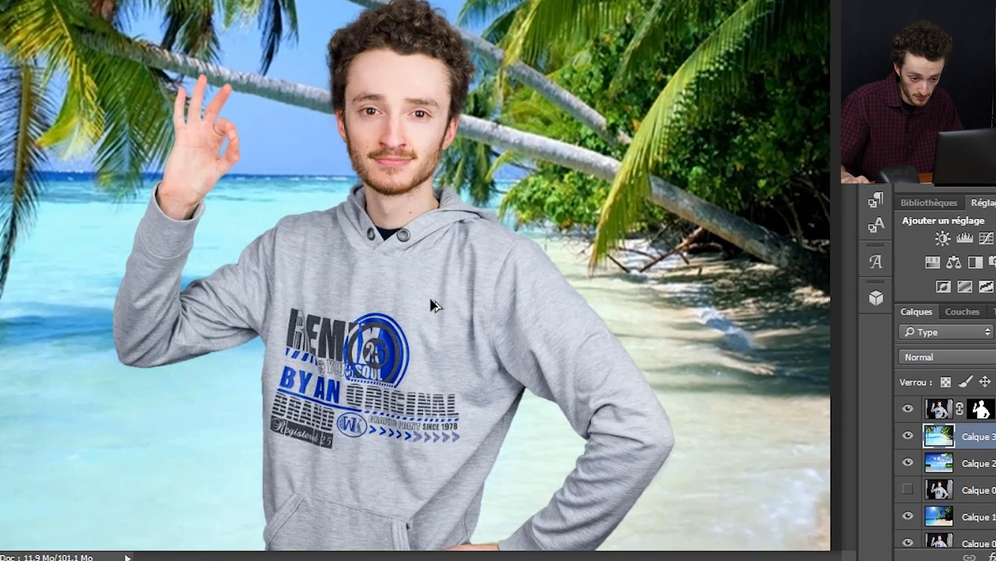
scroll(431, 298, "down", 2)
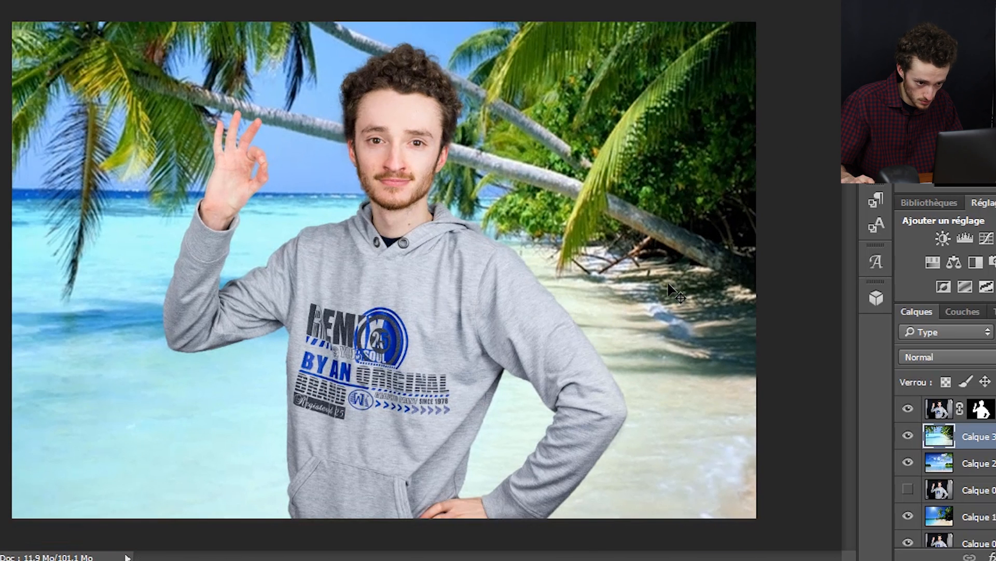
key("ctrl+minus")
key("ctrl+t")
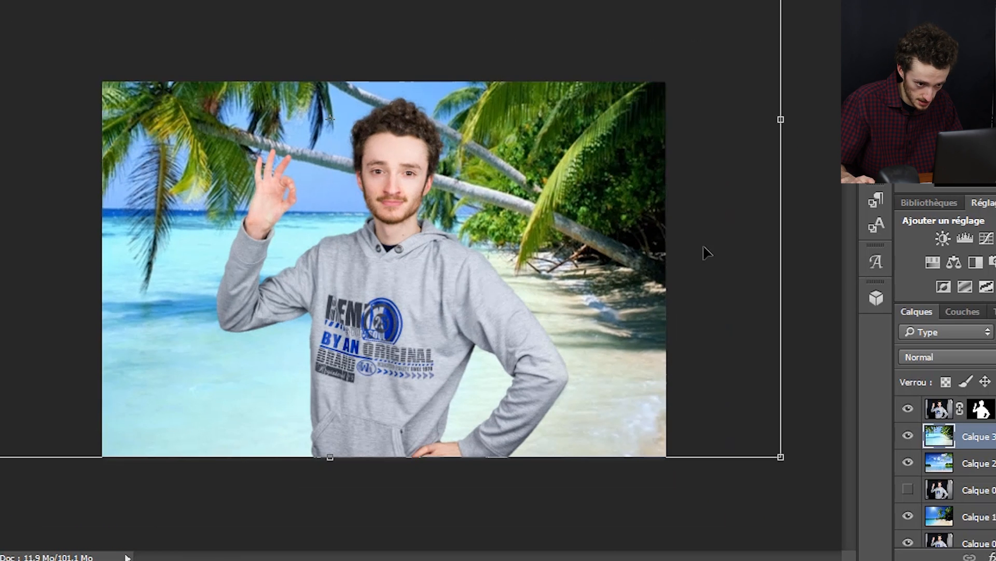
key("ctrl+minus")
key("ctrl+minus")
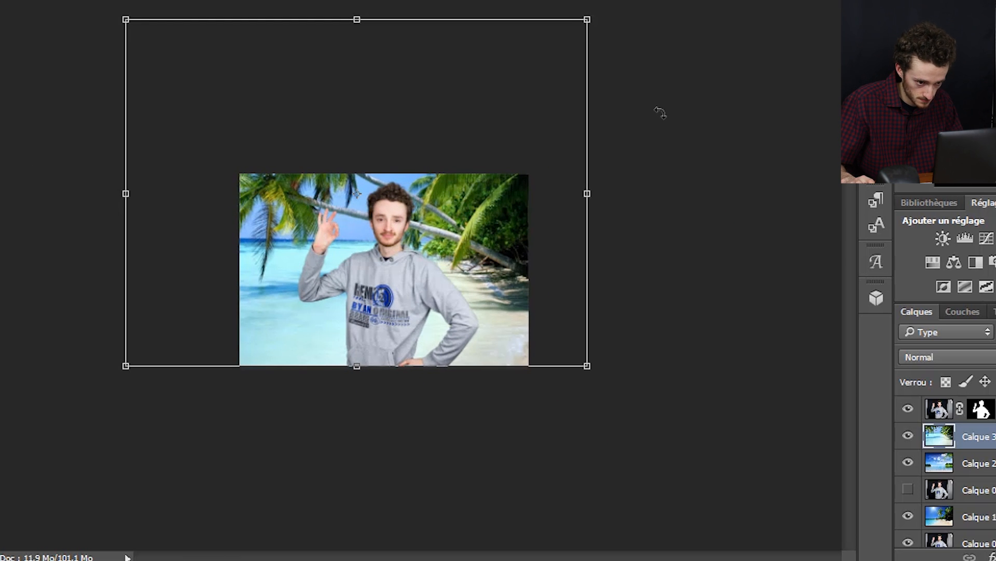
left_click_drag(594, 23, 743, 0)
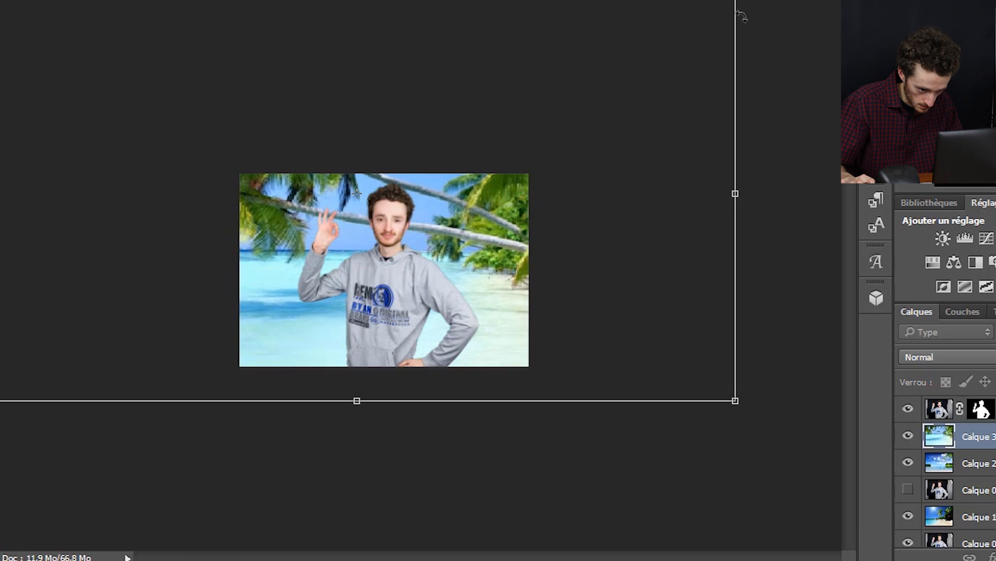
key("ctrl+z")
left_click_drag(676, 5, 871, 0)
left_click_drag(738, 90, 423, 91)
left_click_drag(413, 92, 408, 92)
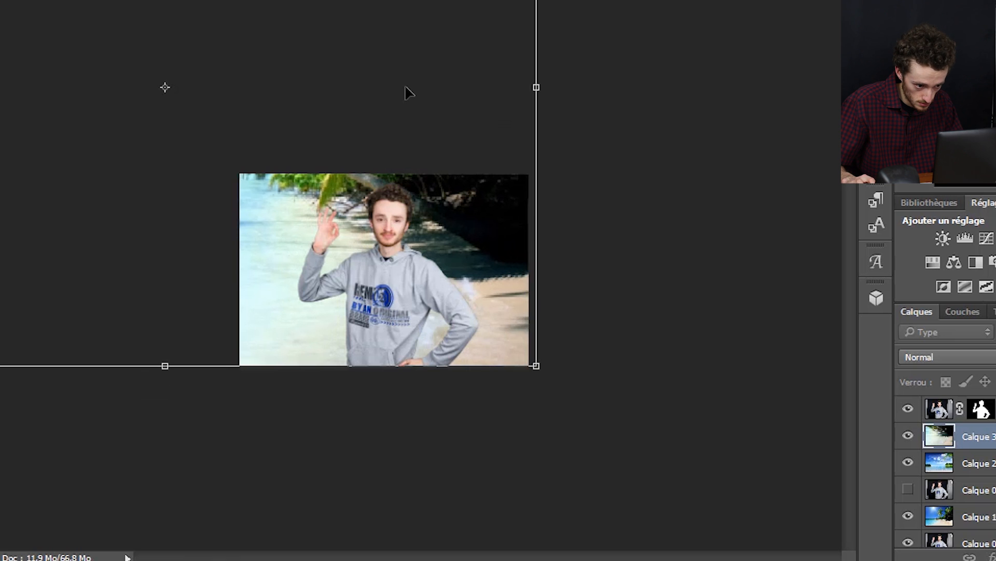
Try the enlarged Calque 3 in several positions behind the man, from the palm-and-sea area back to the shoreline.
scroll(241, 231, "up", 9)
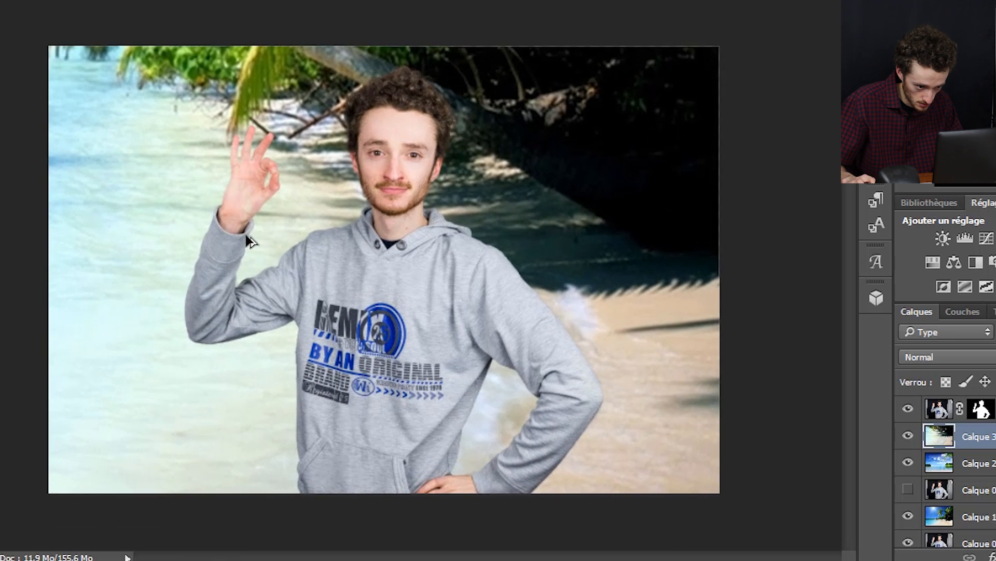
scroll(276, 236, "up", 1)
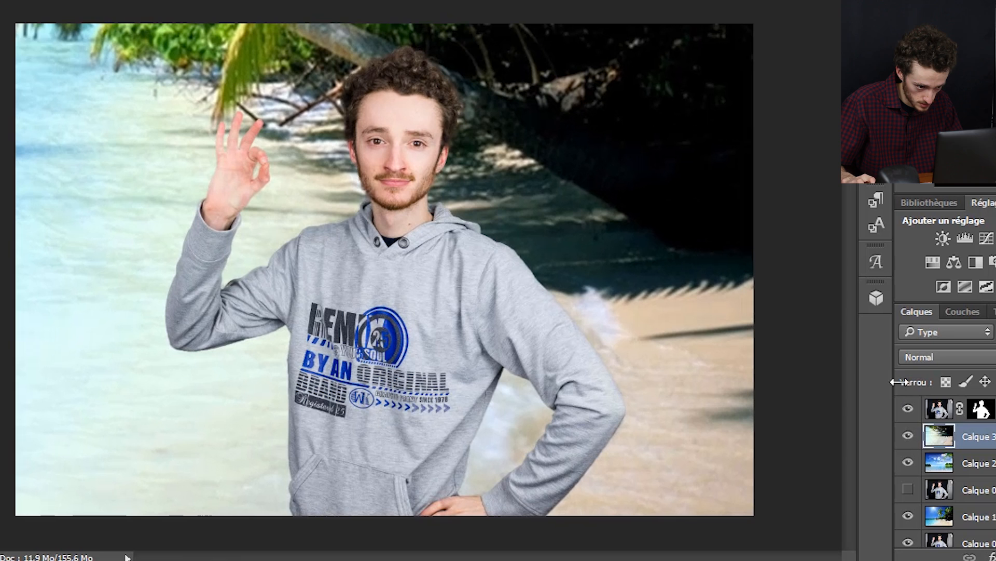
left_click_drag(649, 289, 696, 348)
left_click_drag(597, 129, 627, 271)
left_click_drag(592, 216, 815, 215)
left_click_drag(564, 208, 748, 186)
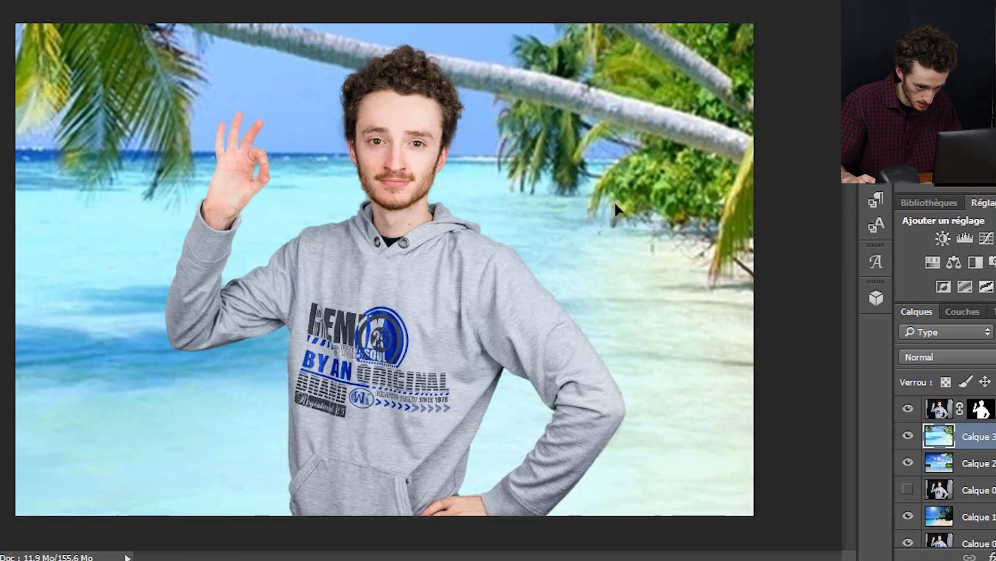
left_click_drag(613, 202, 675, 188)
left_click_drag(737, 221, 660, 209)
left_click_drag(700, 214, 357, 197)
left_click_drag(600, 215, 478, 206)
Hide Calque 3 and Calque 2 so that the Calque 1 beach serves as the man's background.
left_click(908, 436)
left_click_drag(520, 306, 525, 213)
left_click(908, 462)
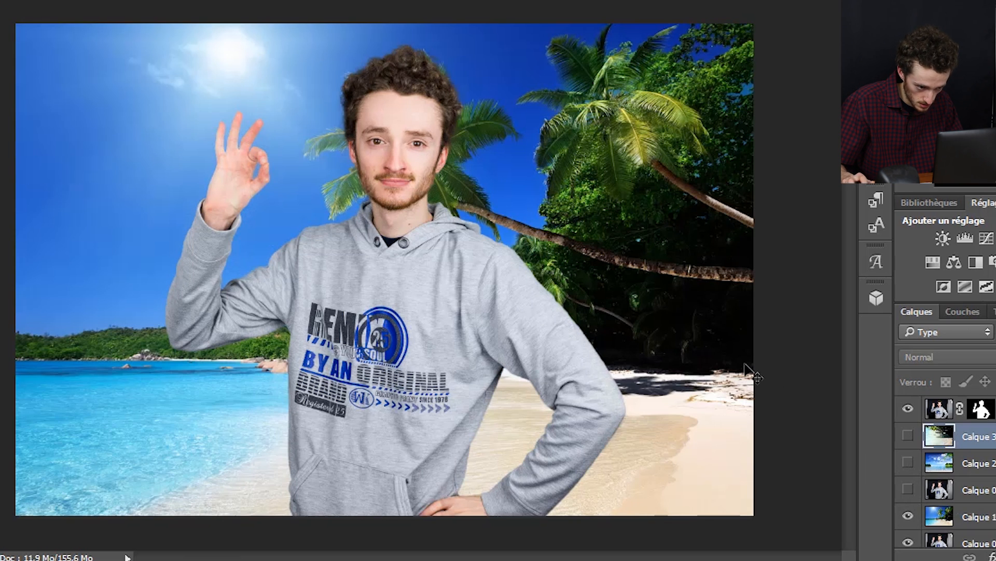
Enlarge the Calque 1 beach proportionally with Free Transform and shift it left, keeping its right and lower edges aligned with the canvas.
left_click(979, 516)
key("ctrl+t")
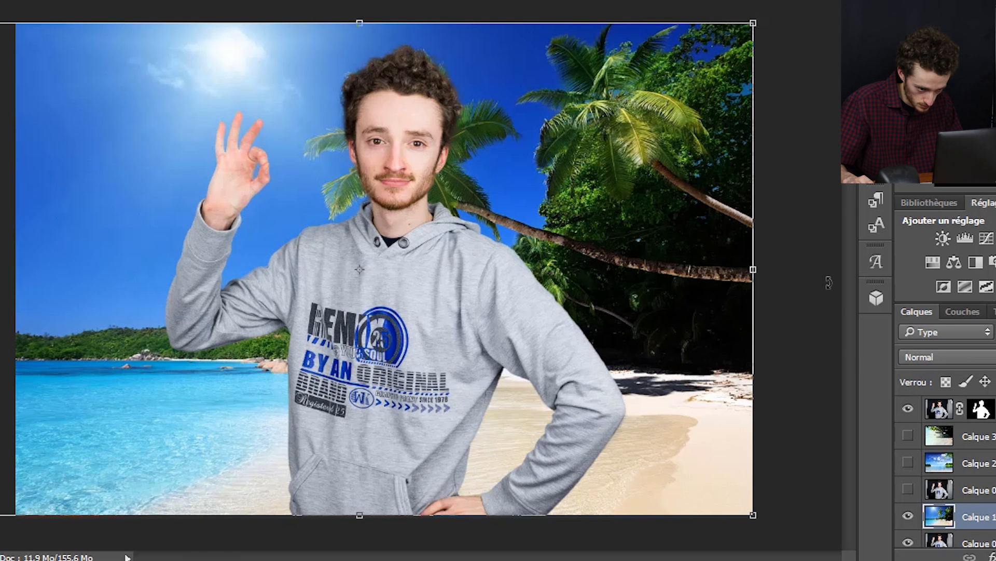
key("ctrl+minus")
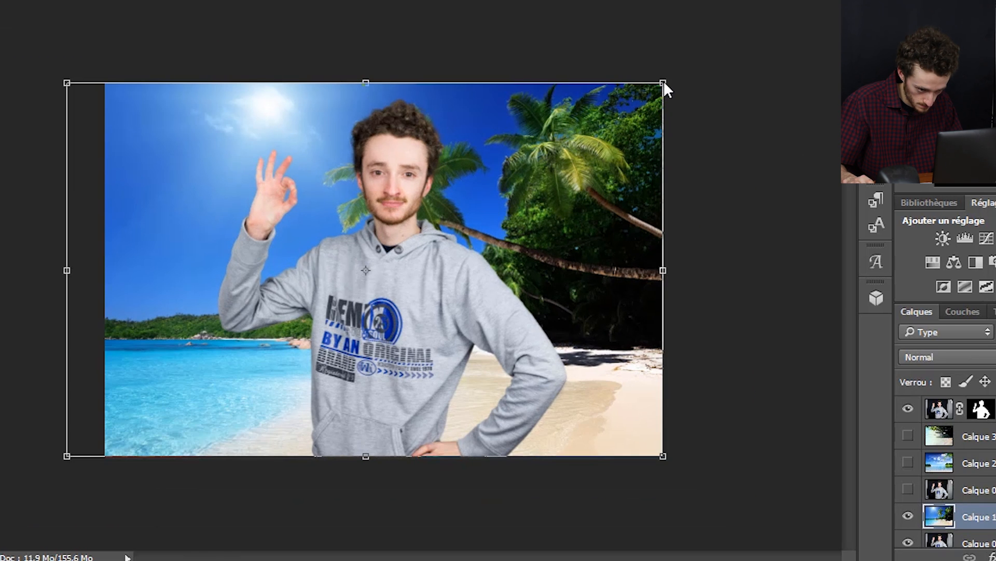
left_click_drag(664, 82, 762, 22)
left_click_drag(685, 98, 573, 97)
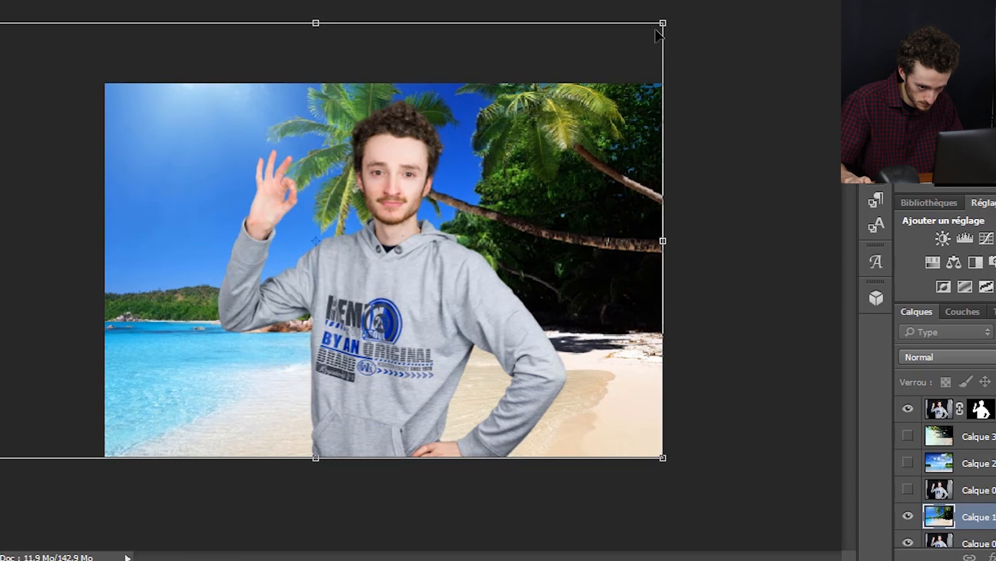
left_click_drag(664, 25, 816, 0)
left_click_drag(703, 59, 538, 61)
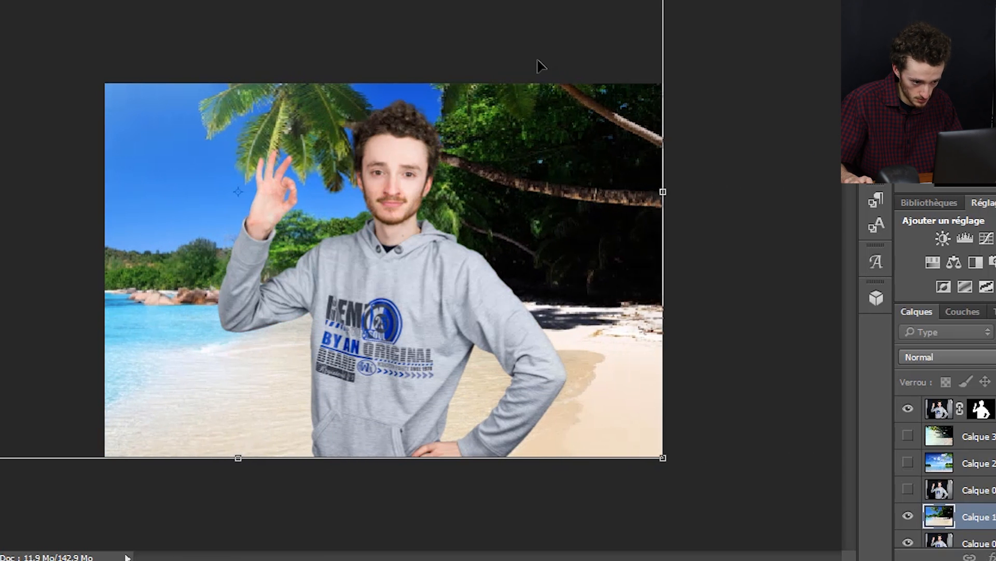
key("Return")
scroll(353, 261, "up", 4)
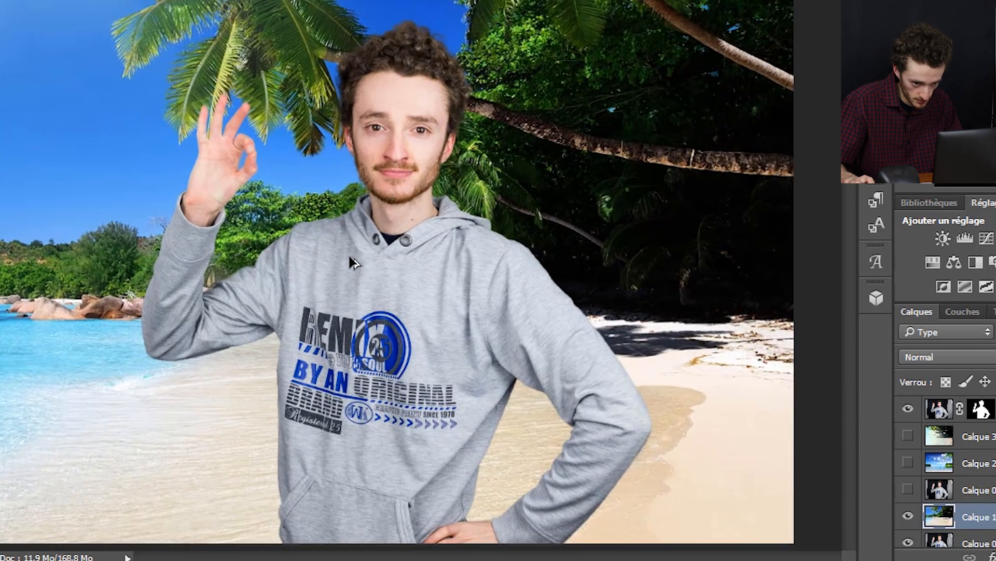
scroll(351, 260, "down", 1)
left_click_drag(642, 214, 606, 204)
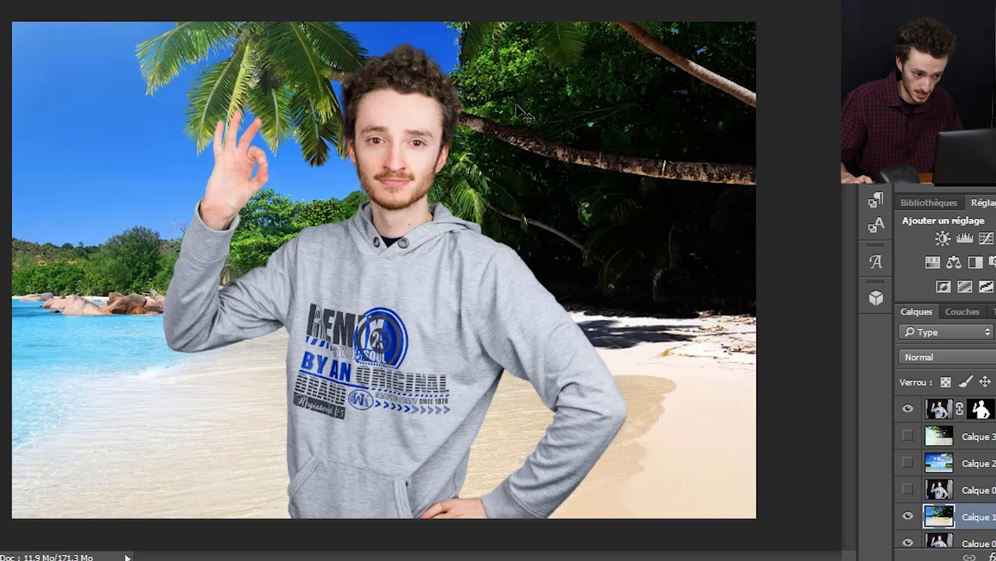
Compare the beach composite with the original studio photo by toggling the visibility of Groupe 1 several times.
left_click(908, 407)
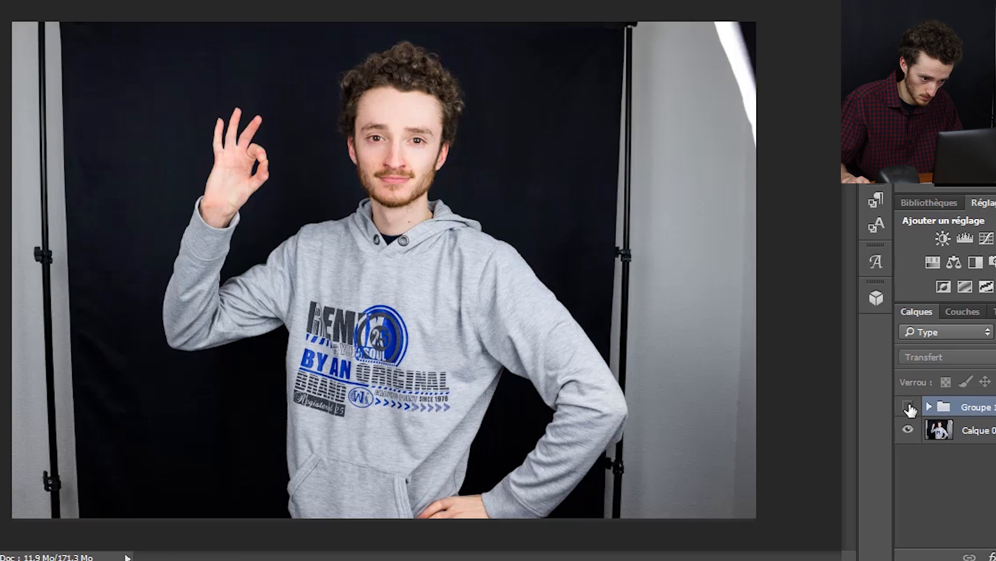
left_click(909, 407)
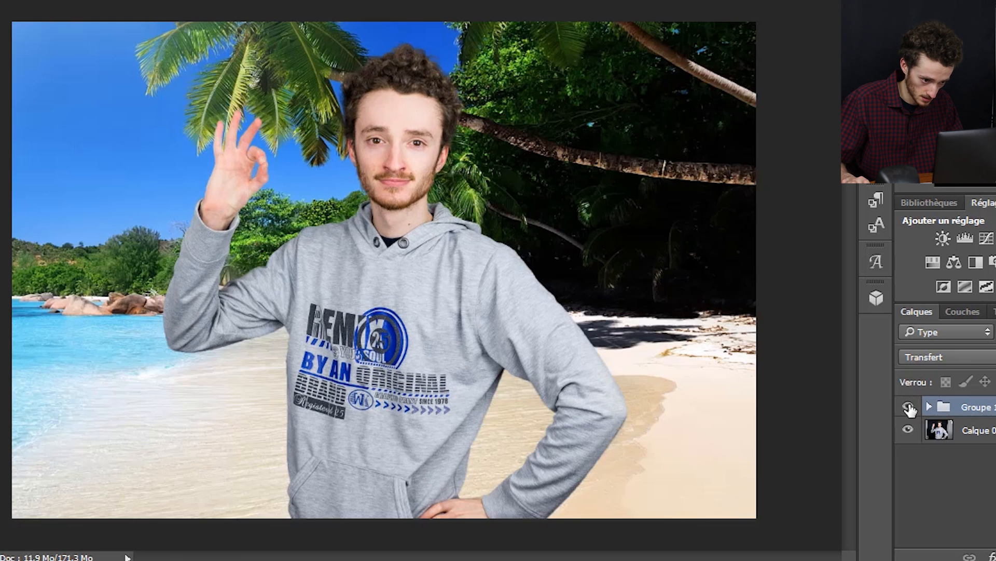
left_click(909, 408)
left_click(908, 407)
left_click(908, 407)
left_click(908, 407)
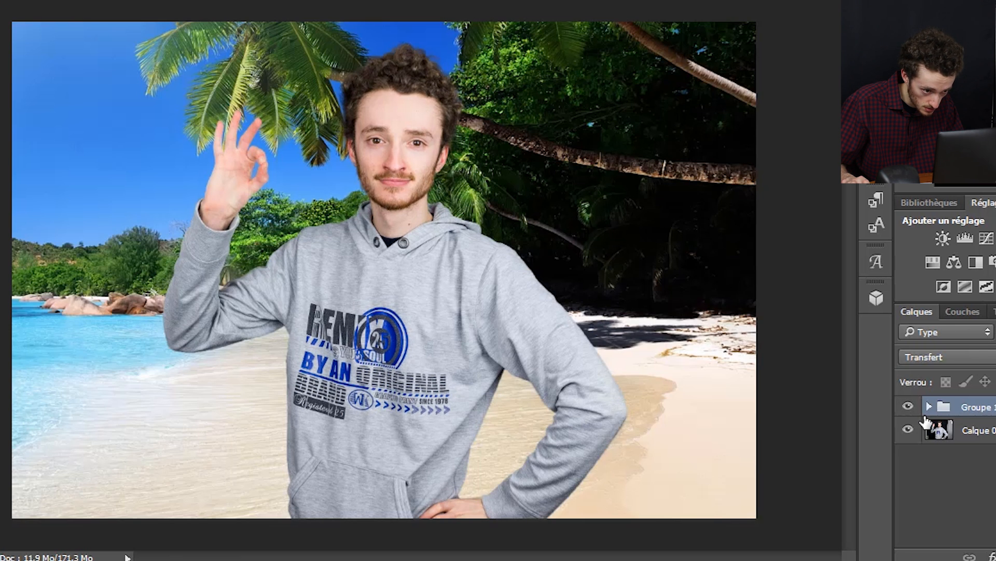
left_click(908, 407)
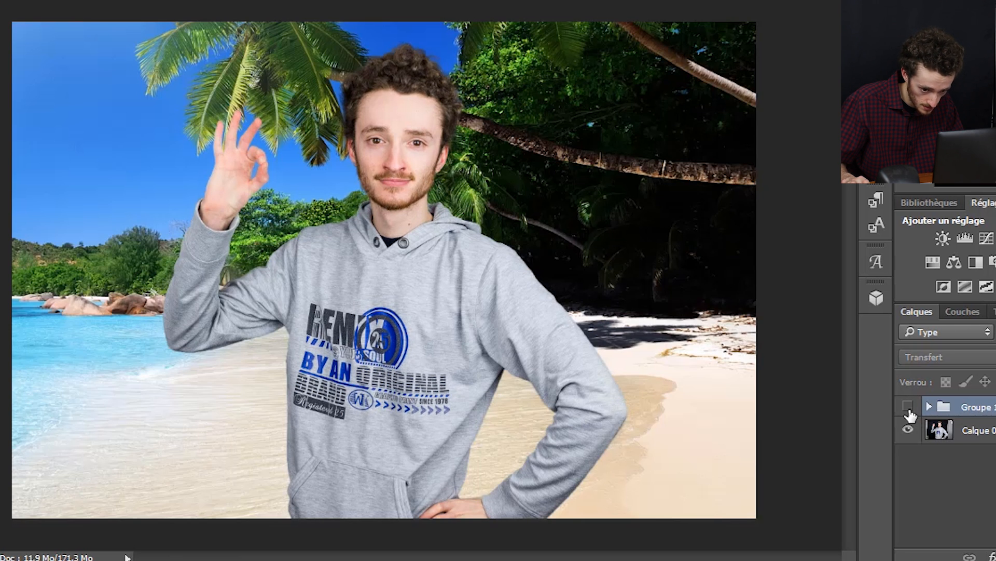
left_click(908, 407)
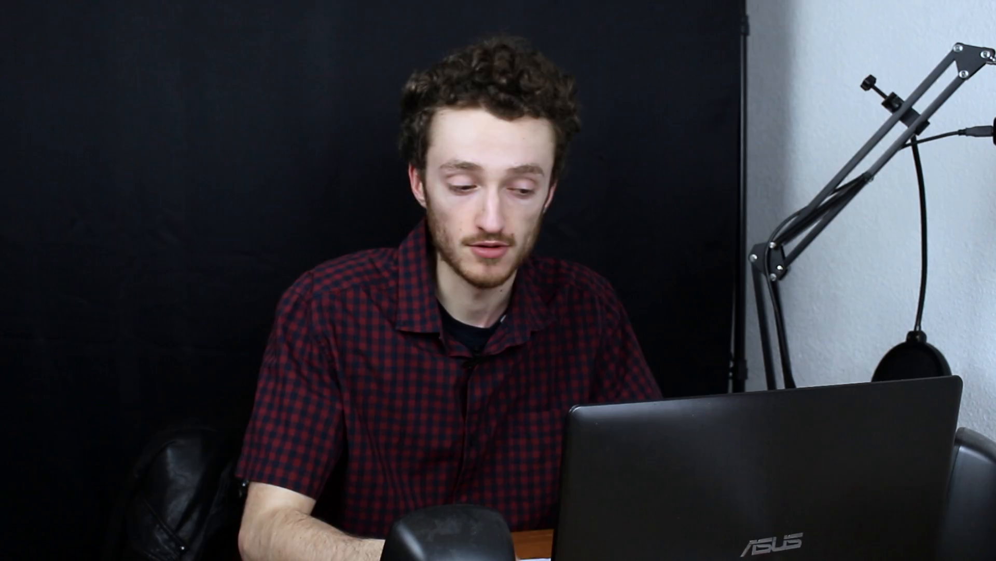